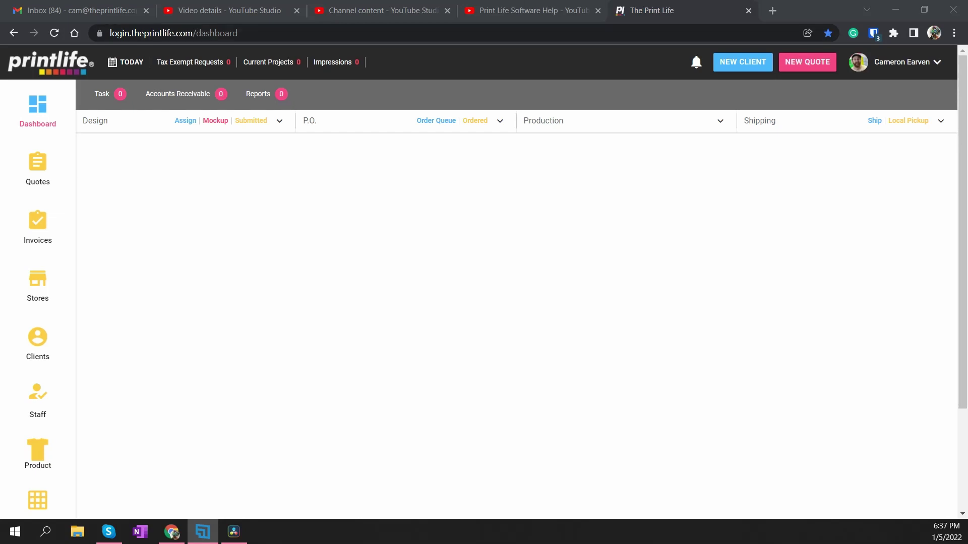
scroll(158, 296, down, 1)
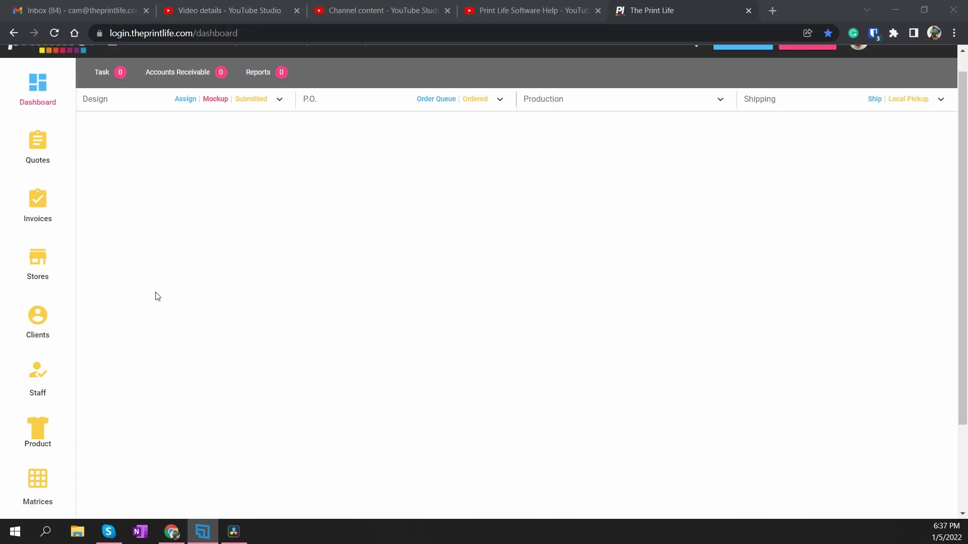
scroll(158, 297, down, 2)
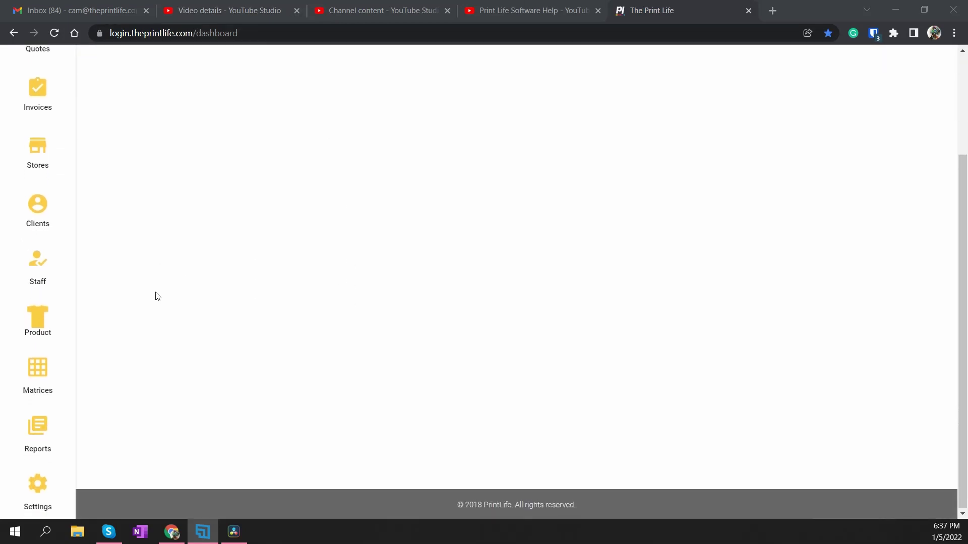
scroll(158, 297, up, 3)
scroll(162, 304, down, 2)
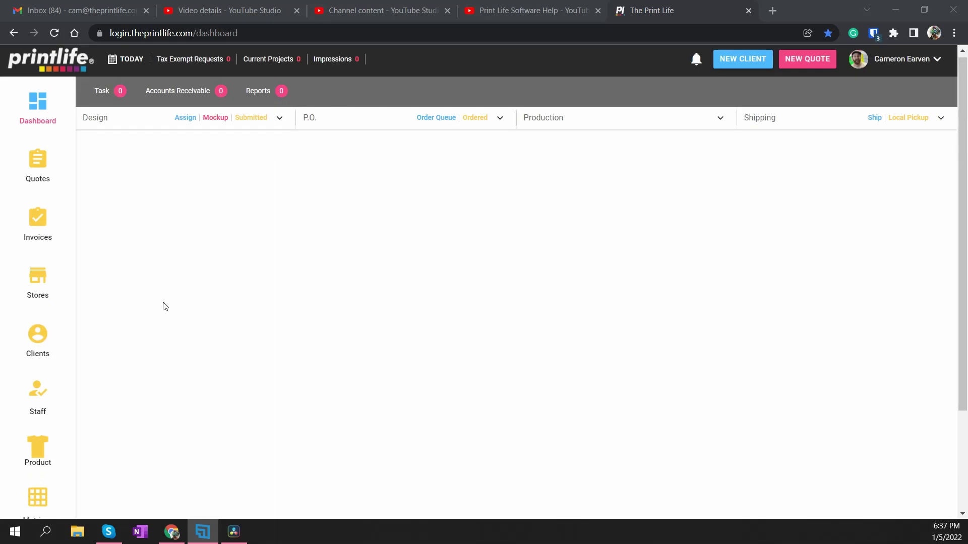
scroll(163, 307, up, 3)
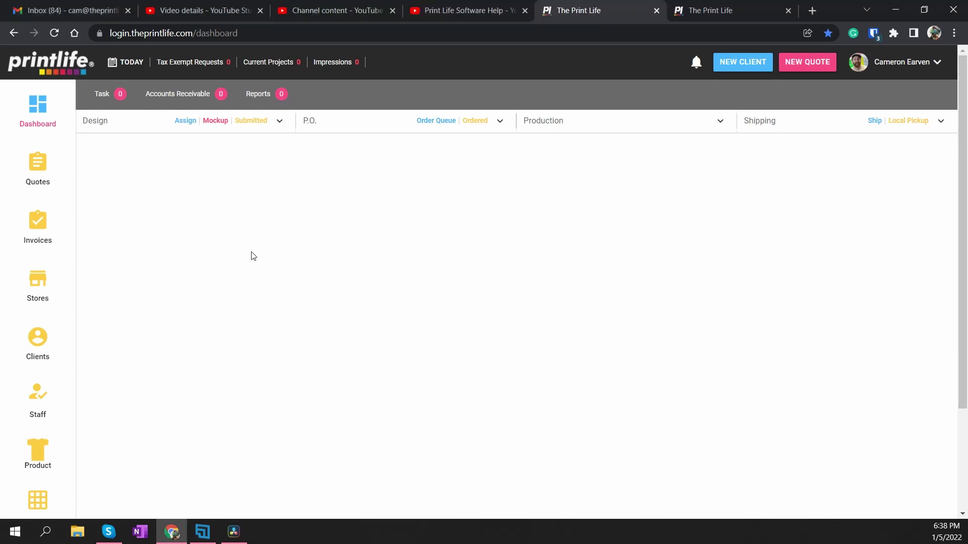
scroll(250, 255, down, 1)
scroll(250, 255, up, 1)
- Open the Color Book page of the Matrices section
scroll(261, 254, down, 3)
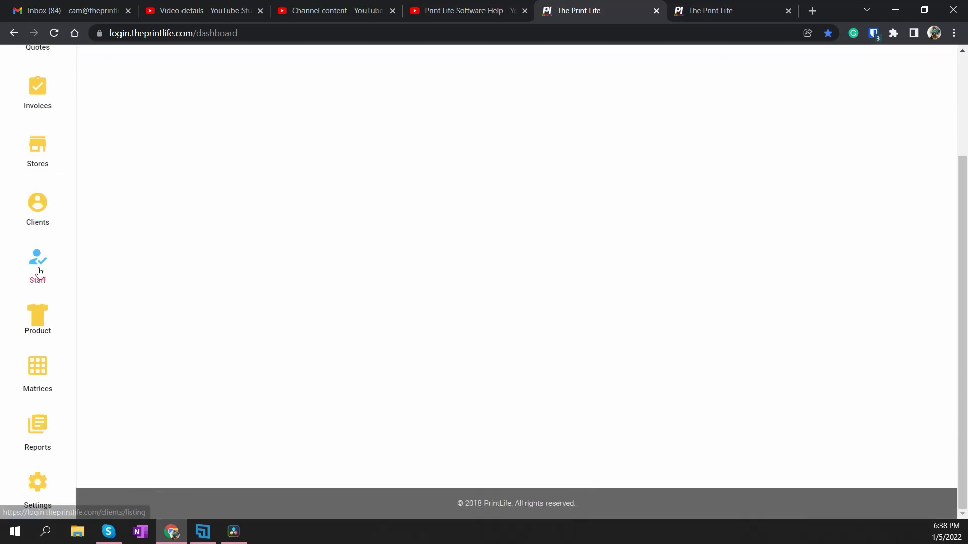
click(48, 367)
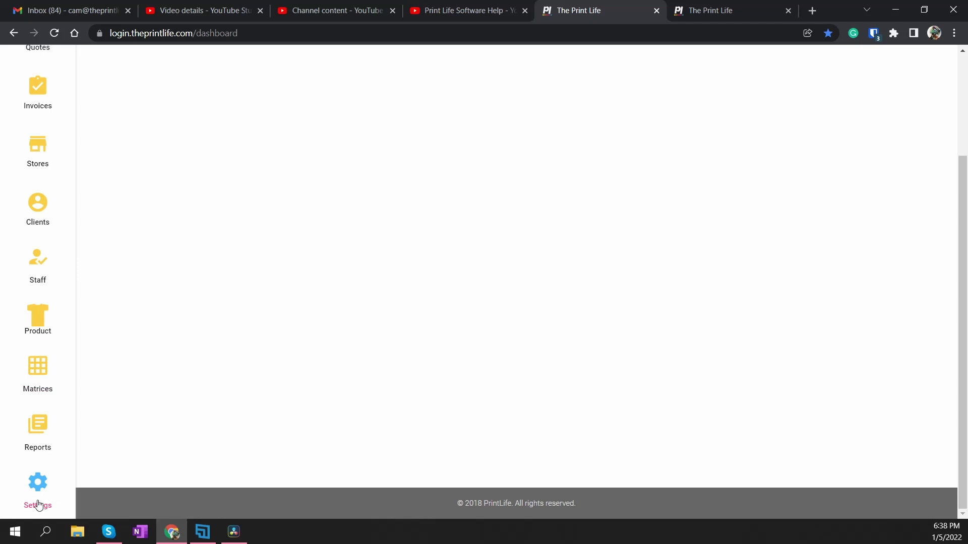
click(49, 377)
scroll(47, 378, down, 3)
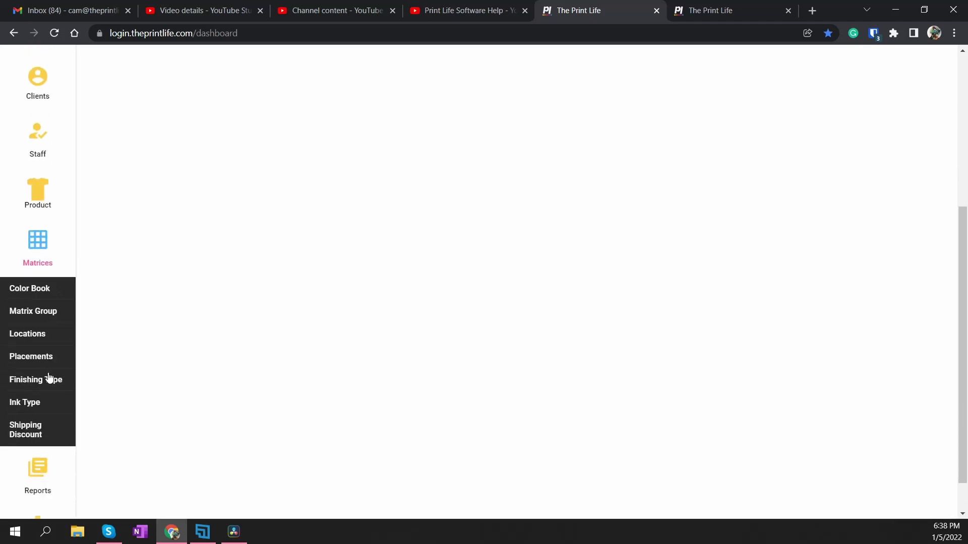
click(39, 297)
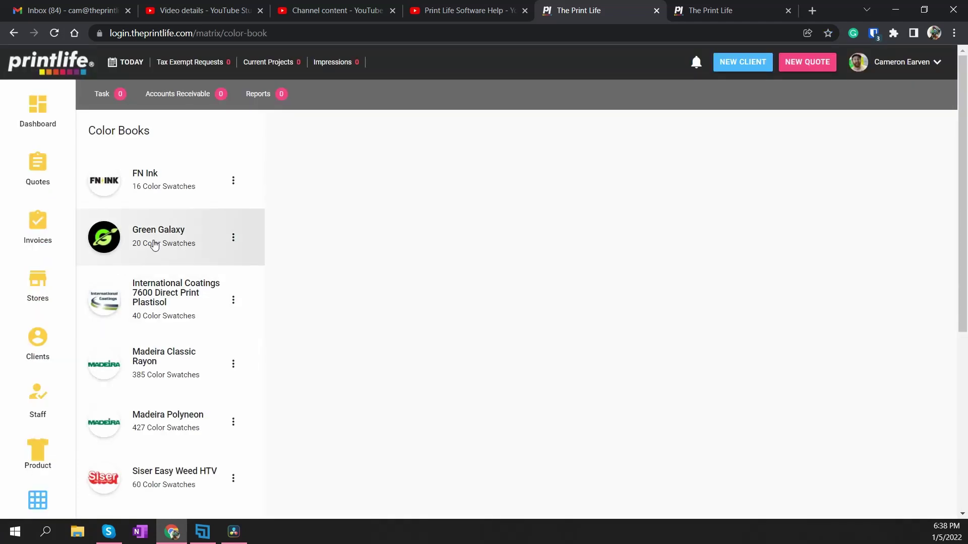
- Review the list of existing color books from FN Ink through Wilflex and their swatch counts
scroll(156, 249, down, 3)
scroll(146, 302, down, 2)
scroll(145, 317, up, 5)
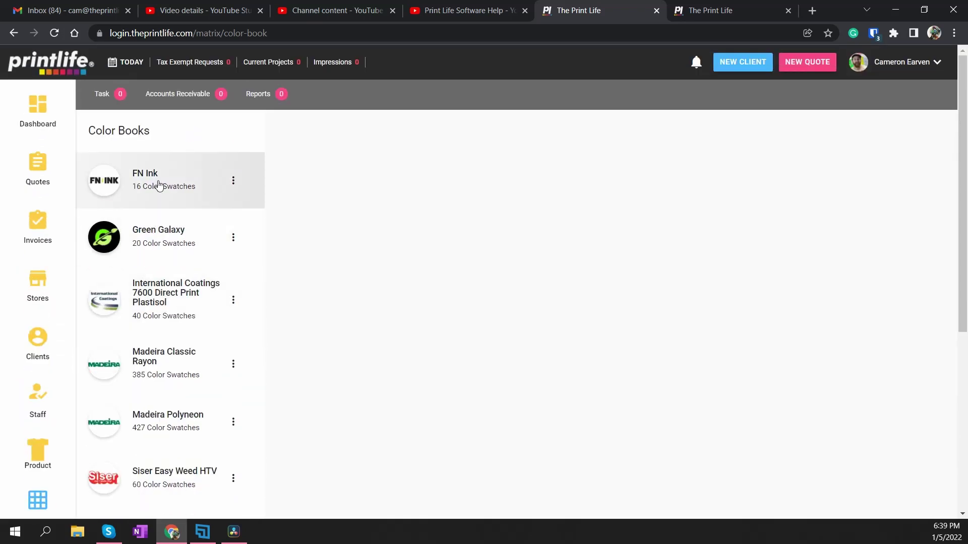
scroll(156, 184, down, 1)
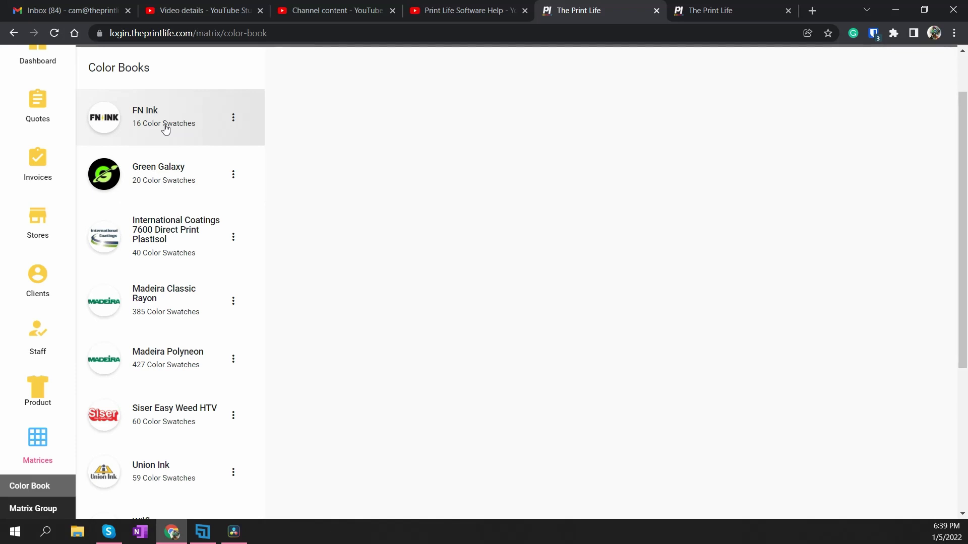
scroll(160, 242, down, 4)
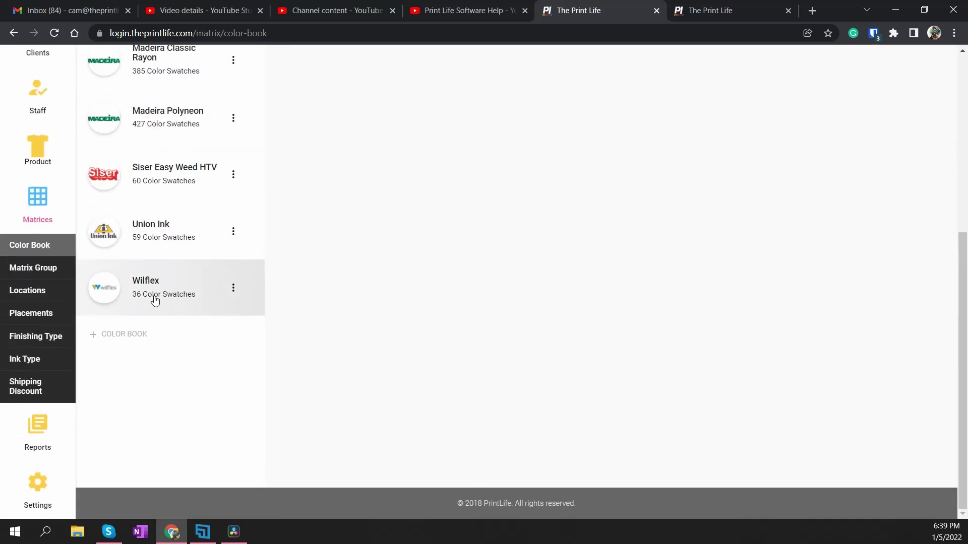
scroll(155, 298, up, 1)
scroll(155, 299, up, 4)
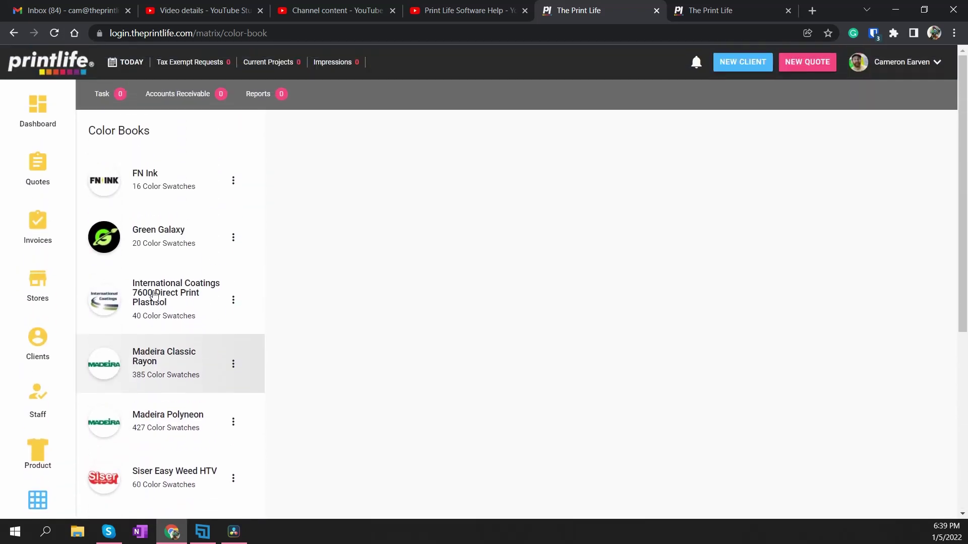
scroll(160, 237, down, 5)
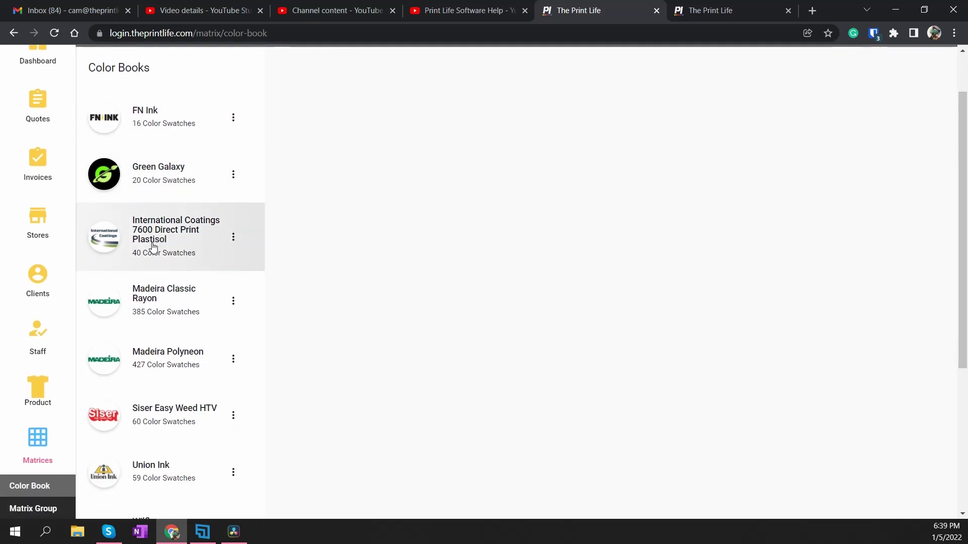
scroll(156, 305, up, 3)
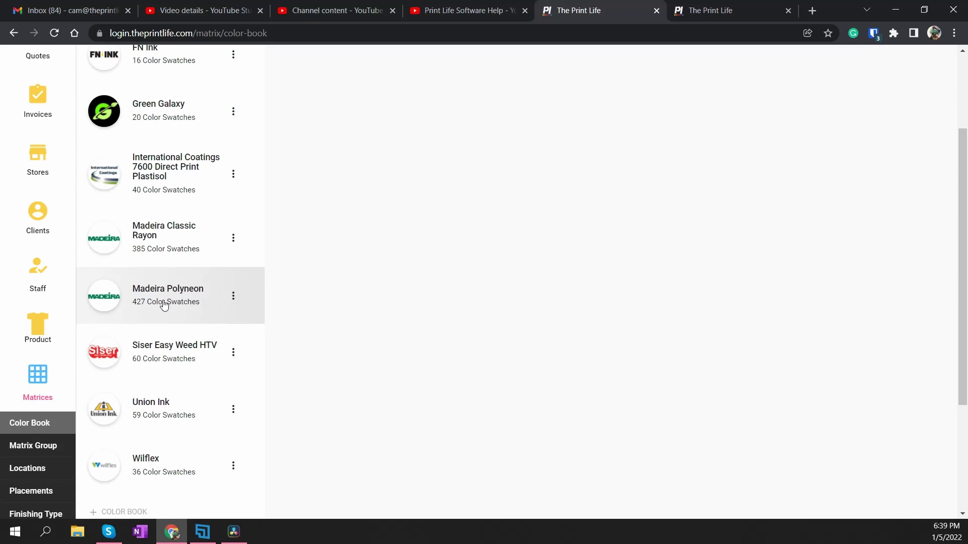
scroll(183, 296, up, 3)
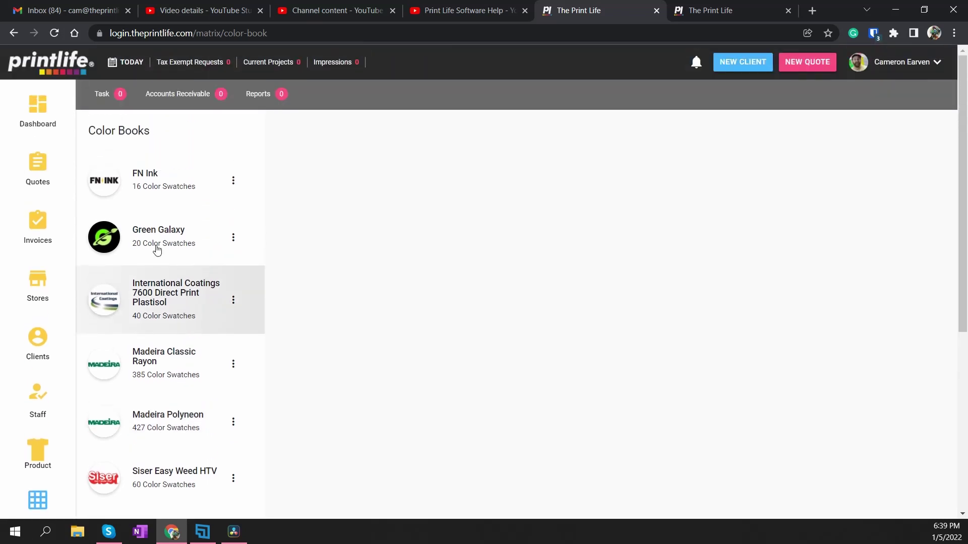
- Add a new color book named Banner without an image and save it
scroll(148, 239, down, 5)
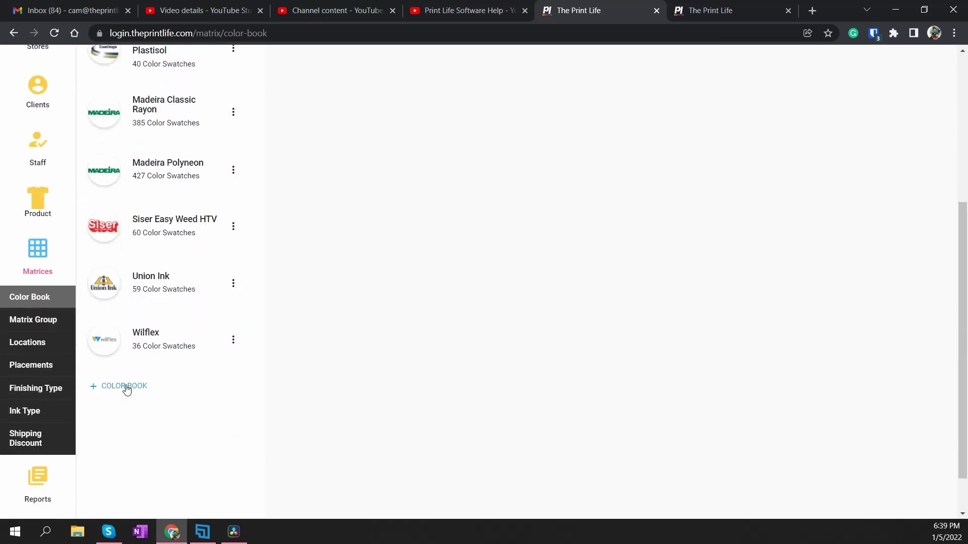
click(126, 386)
click(405, 264)
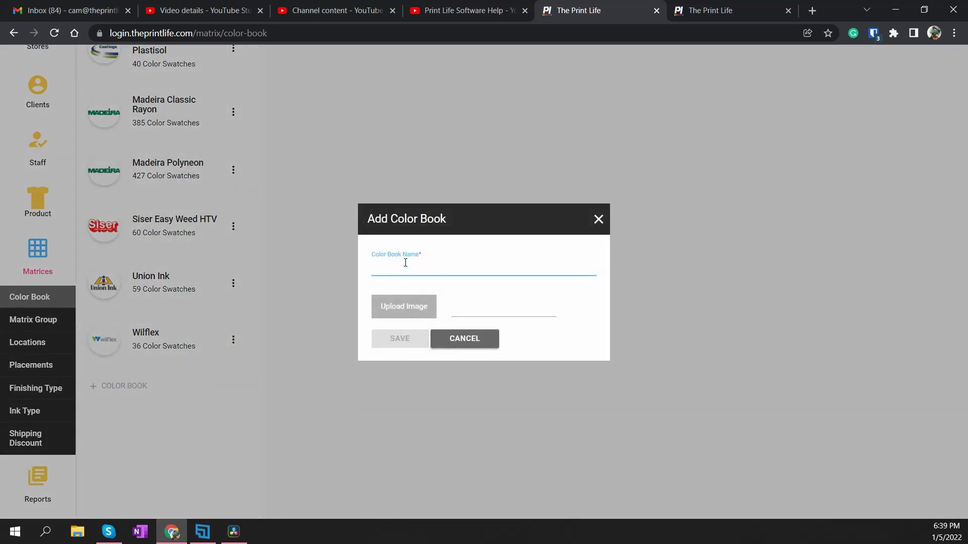
text(Bn)
key(BackSpace)
text(a)
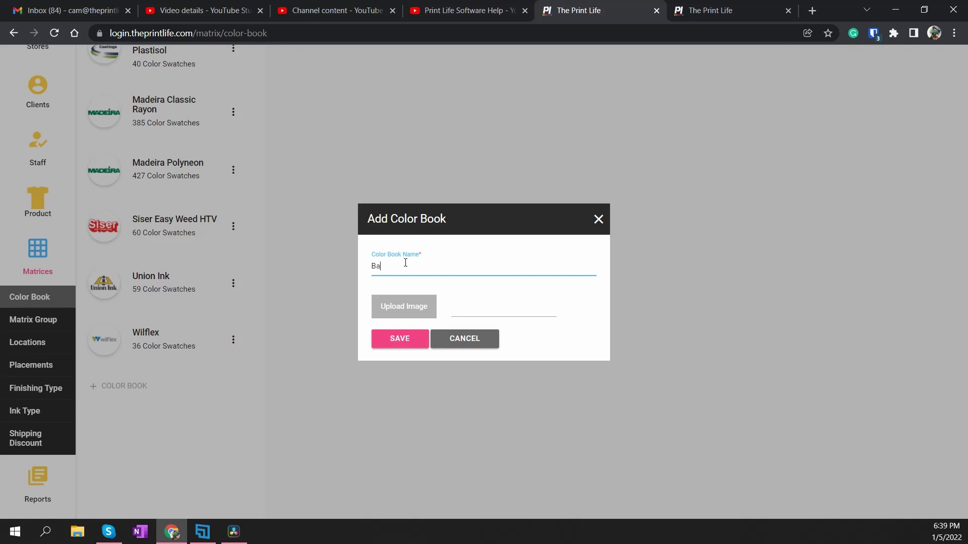
text(nner)
click(400, 339)
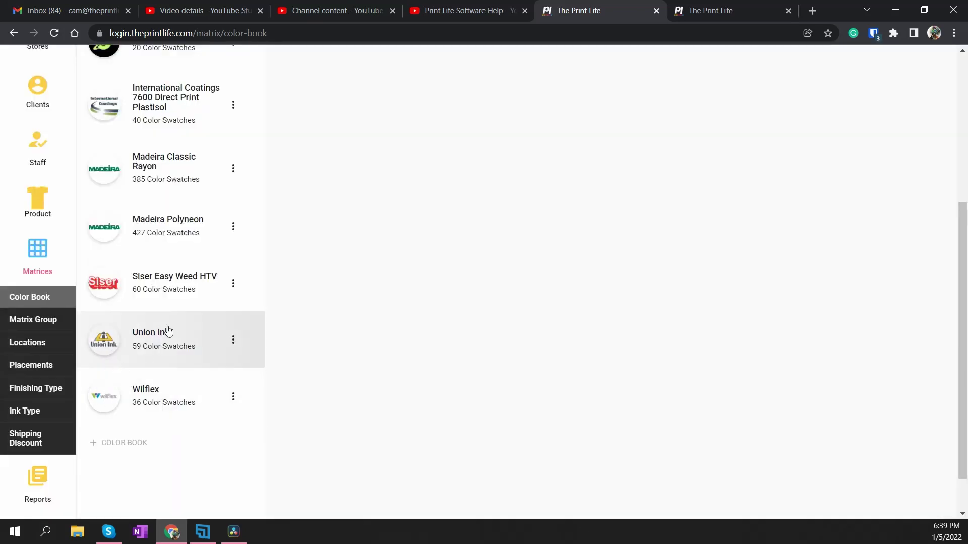
- Add a swatch named Glossy with light grey hex code #d2d2d2 to the Banner color book and save it
scroll(166, 333, up, 5)
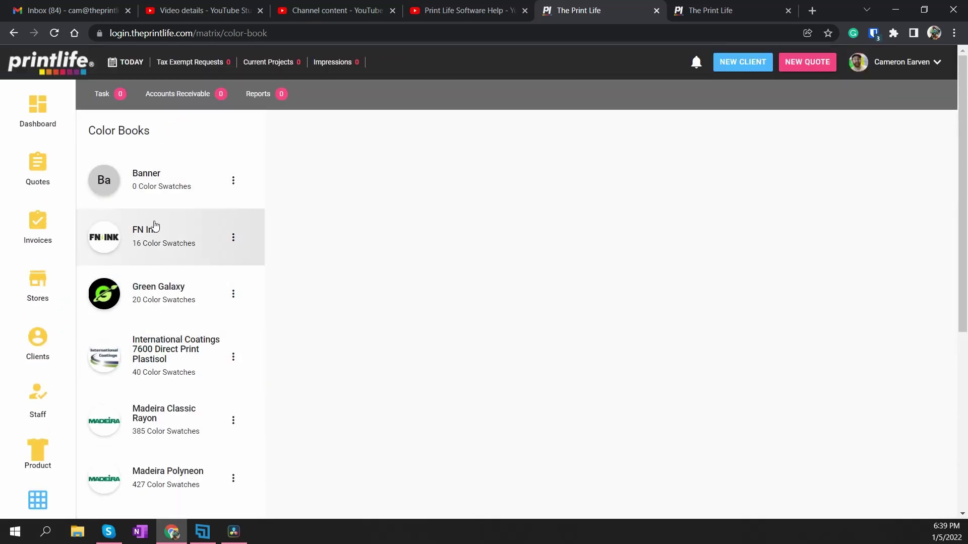
click(154, 186)
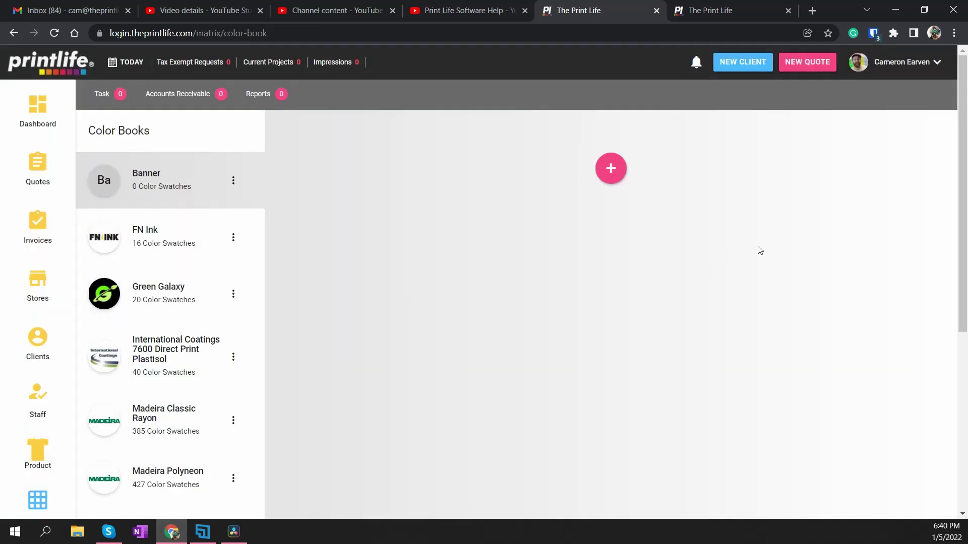
click(615, 180)
click(415, 178)
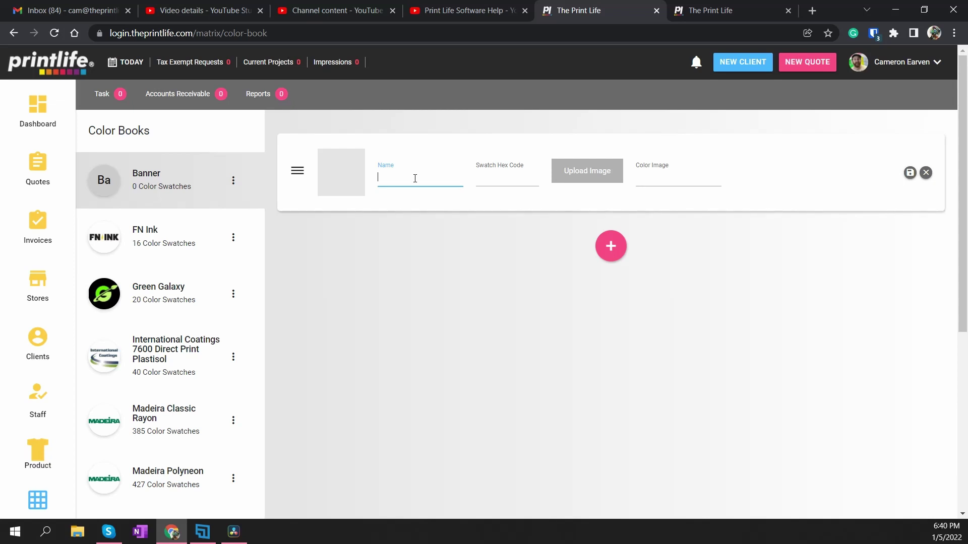
text(Glossy)
click(507, 176)
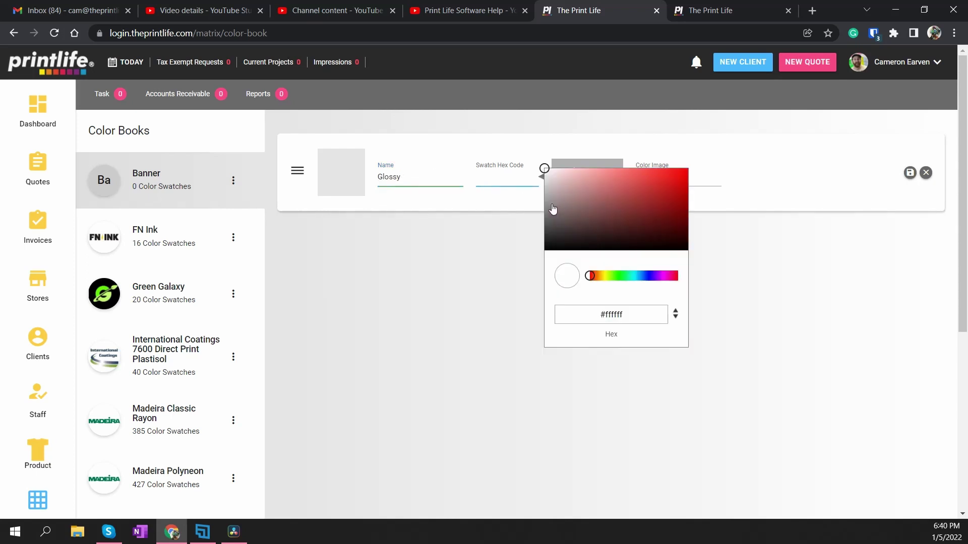
mouse_move(550, 193)
mouse_down()
mouse_move(544, 204)
mouse_move(544, 182)
mouse_up()
click(514, 205)
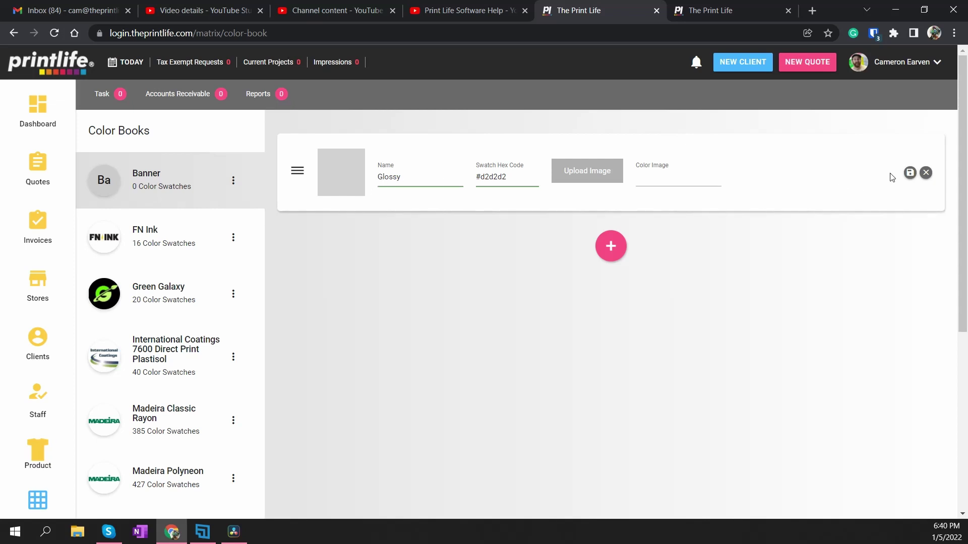
click(909, 174)
click(908, 174)
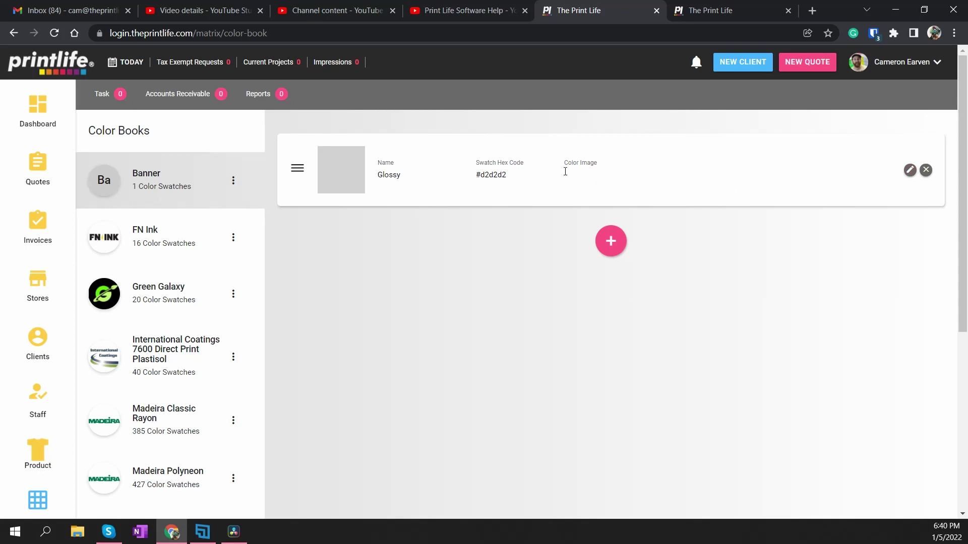
- Add and save a second Banner swatch named Matt with hex code #8b8b8b, and try moving it above Glossy
click(611, 242)
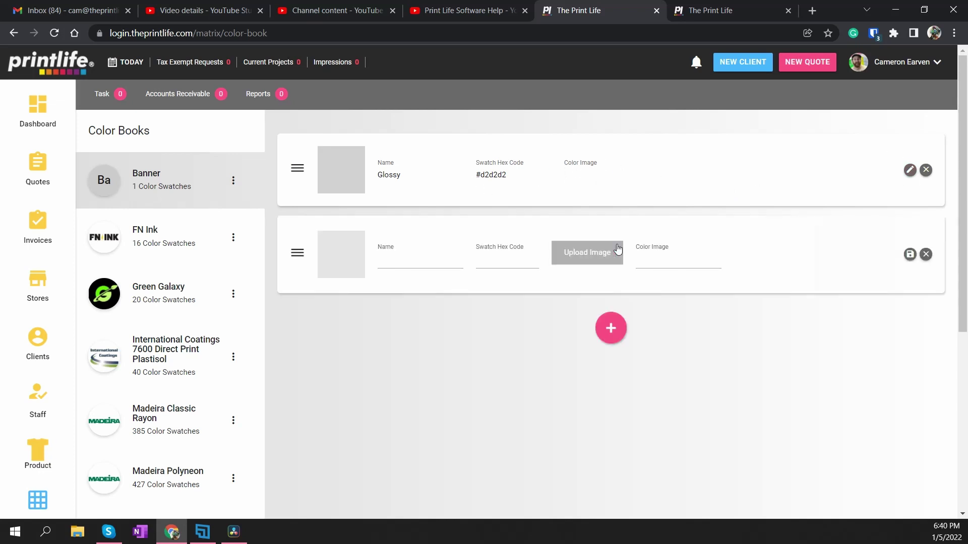
click(398, 260)
text(Matt)
click(536, 258)
drag(545, 252, 544, 287)
click(491, 320)
click(909, 254)
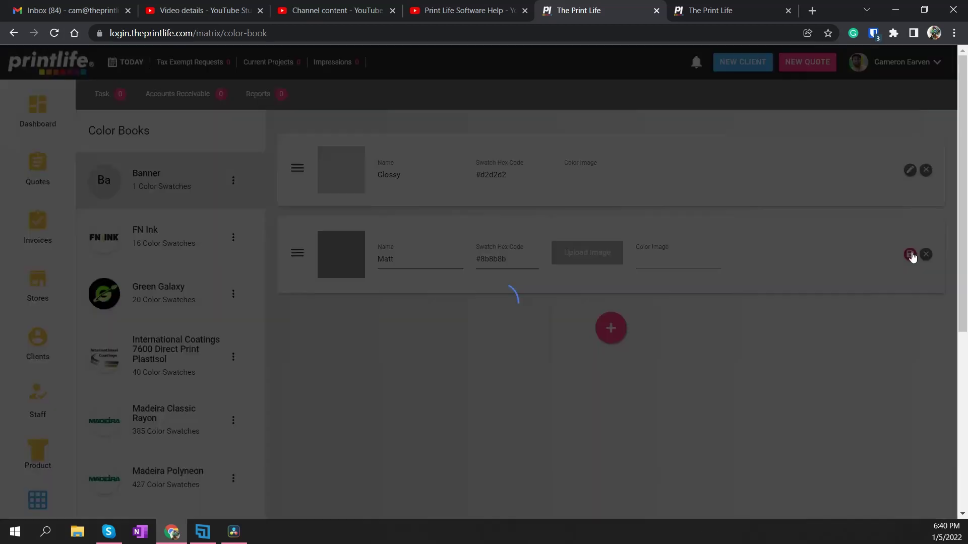
drag(297, 252, 297, 171)
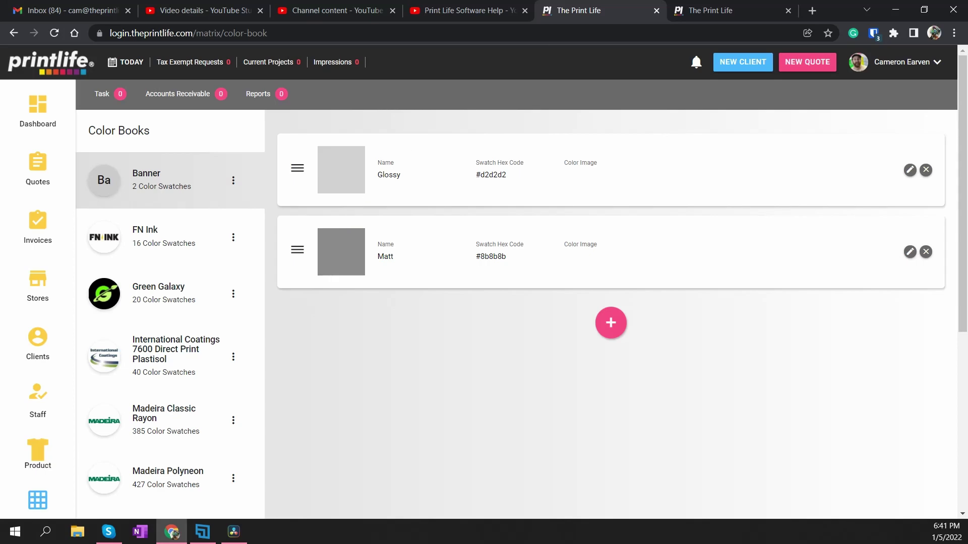
- Switch to the open quote's print specs and view the ink color swatches for the front screen-printing location
click(701, 13)
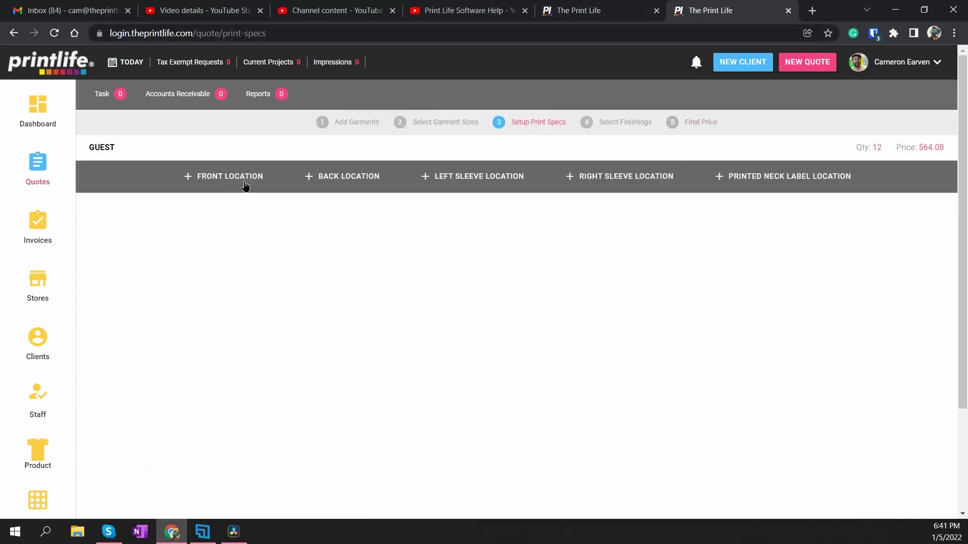
click(676, 402)
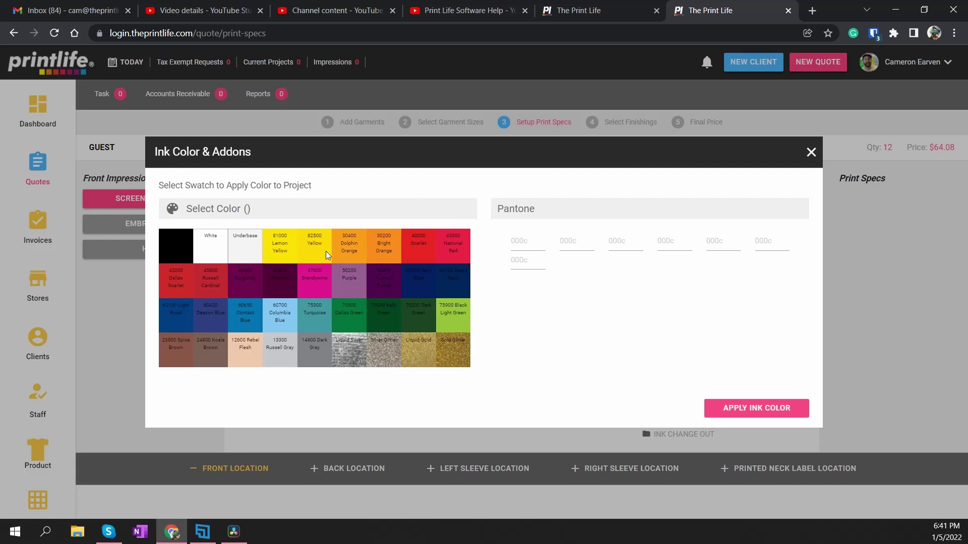
key(Escape)
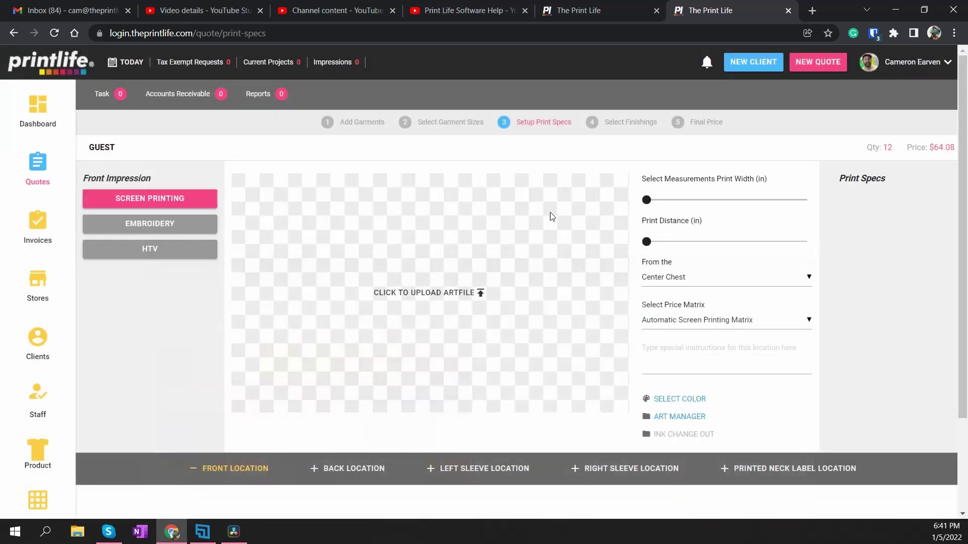
- Return to the color books and review the order of the swatches in the Wilflex color book
key(ctrl+Page_Up)
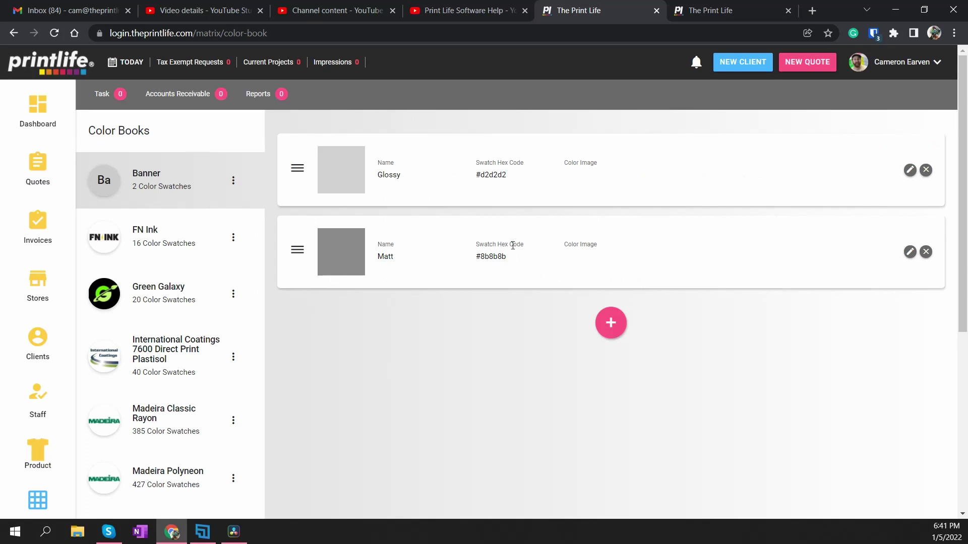
scroll(511, 219, down, 3)
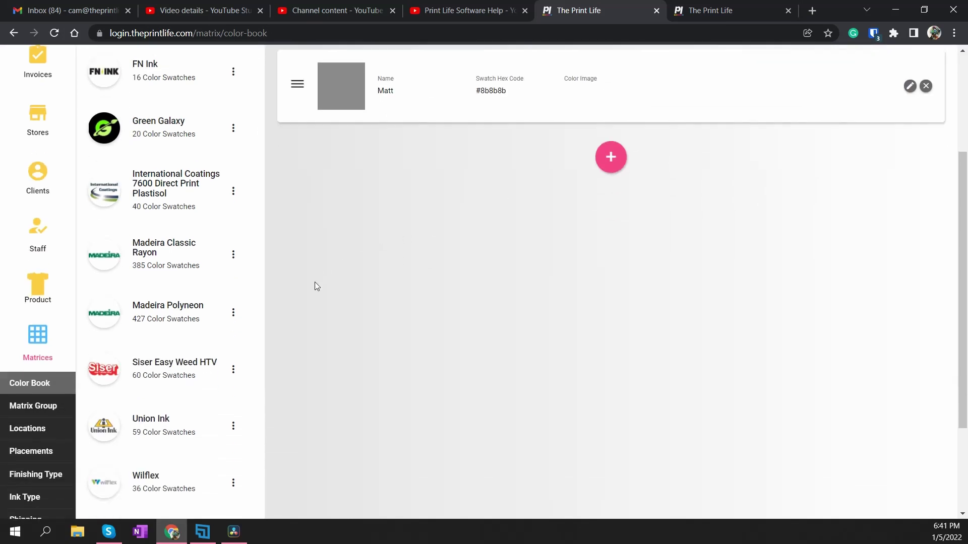
scroll(314, 282, down, 3)
click(172, 346)
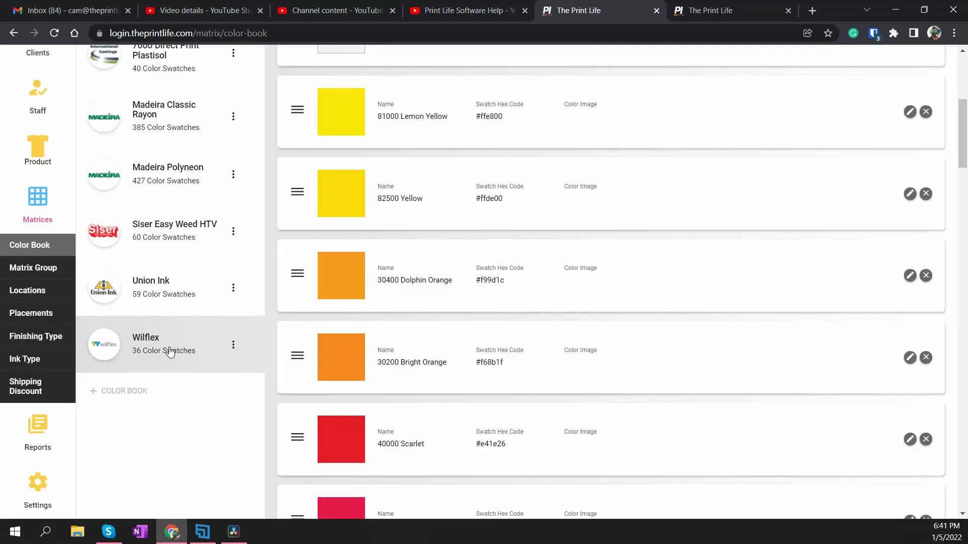
scroll(457, 241, down, 20)
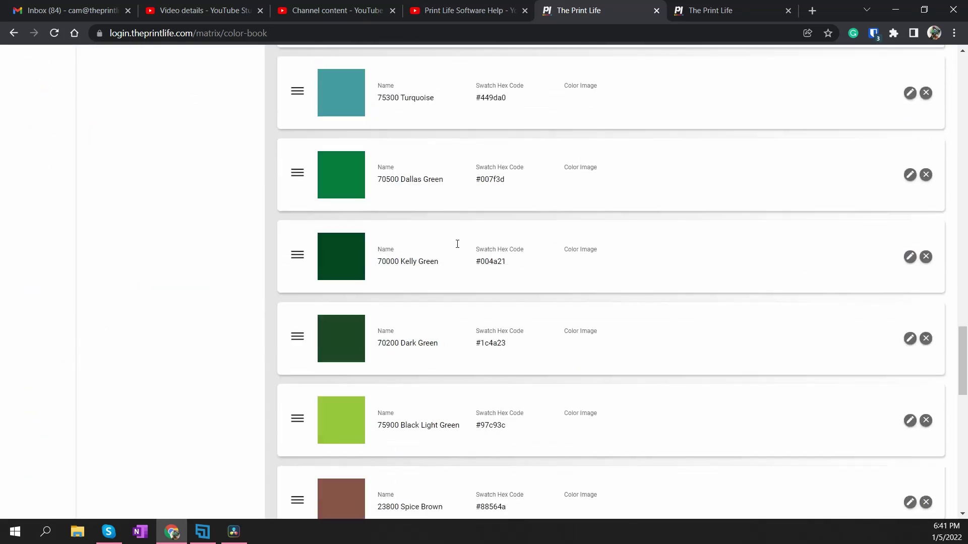
- Add a blank swatch row at the end of the Wilflex color book and discard it
scroll(456, 244, down, 10)
click(612, 442)
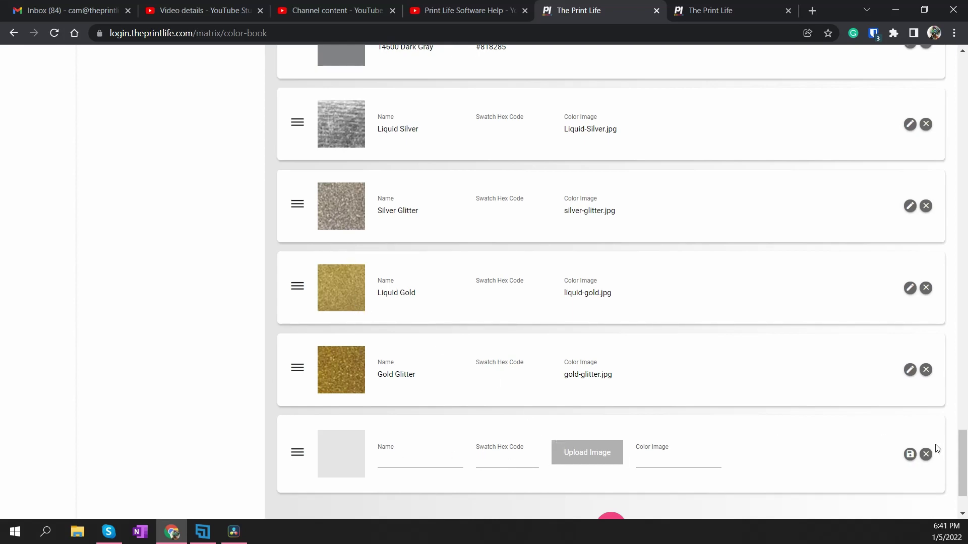
click(926, 454)
scroll(299, 360, down, 7)
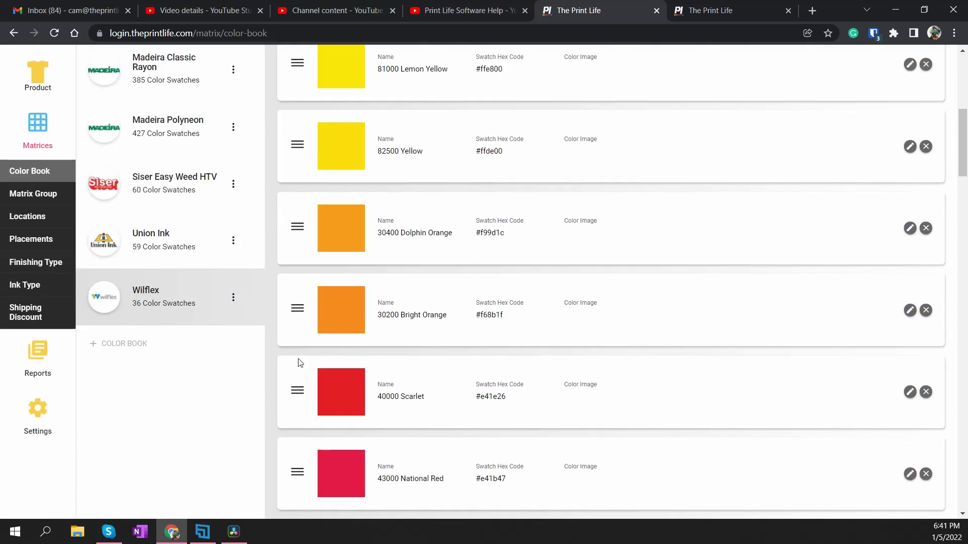
- Leave the color books without saving the pending changes and open the Matrix Group page
scroll(252, 333, up, 2)
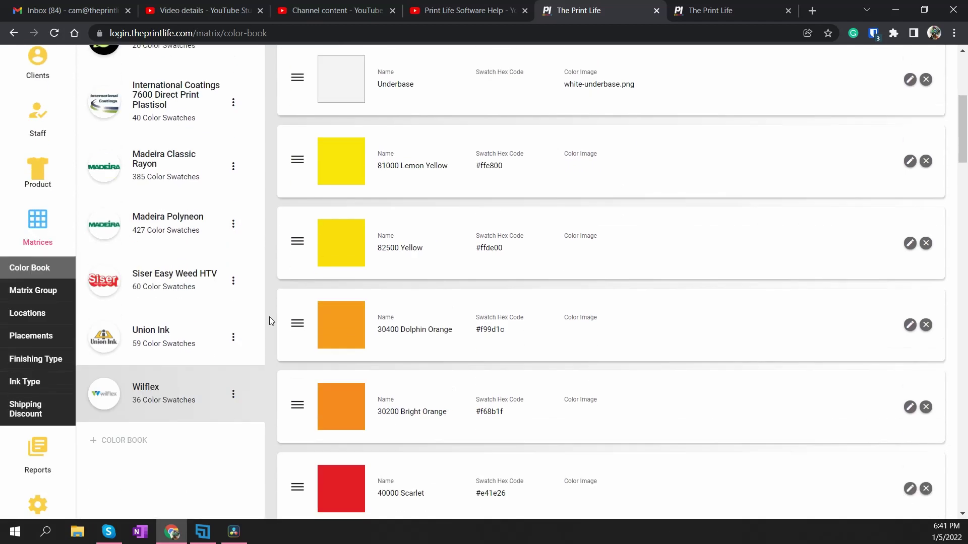
scroll(269, 321, down, 1)
scroll(269, 321, down, 1)
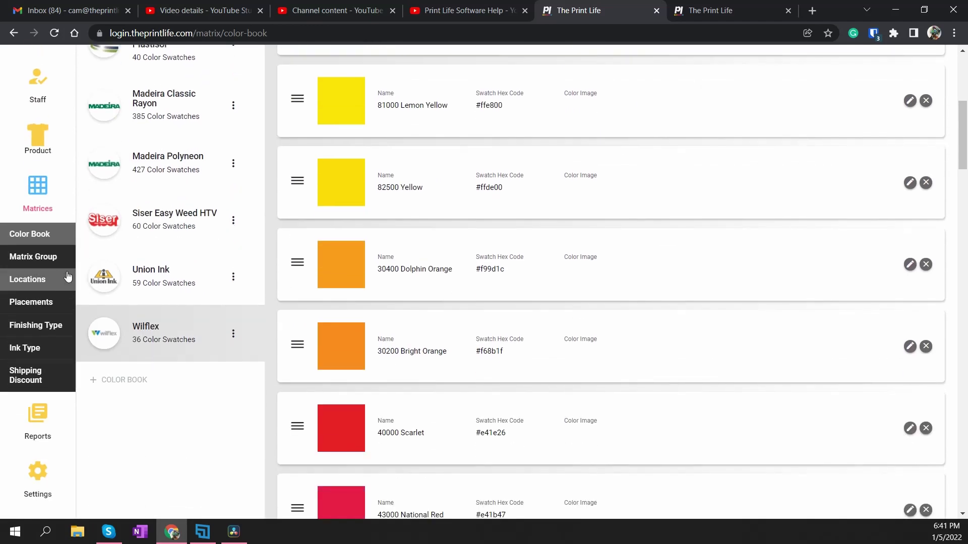
scroll(277, 255, up, 8)
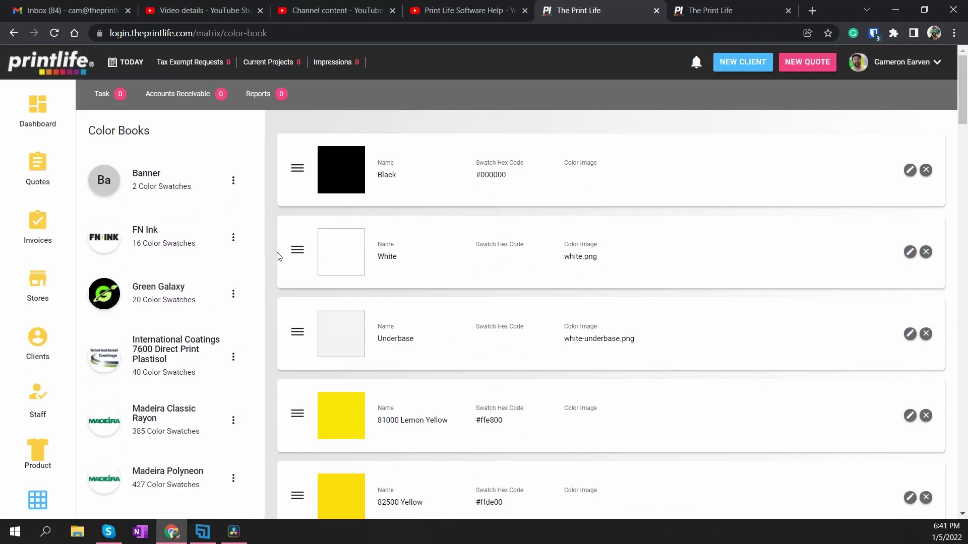
scroll(269, 208, down, 6)
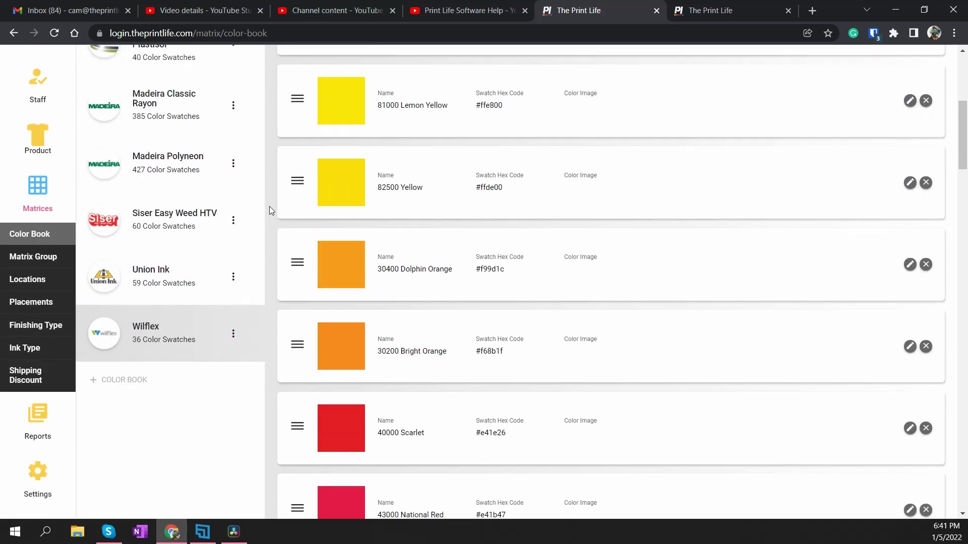
click(49, 263)
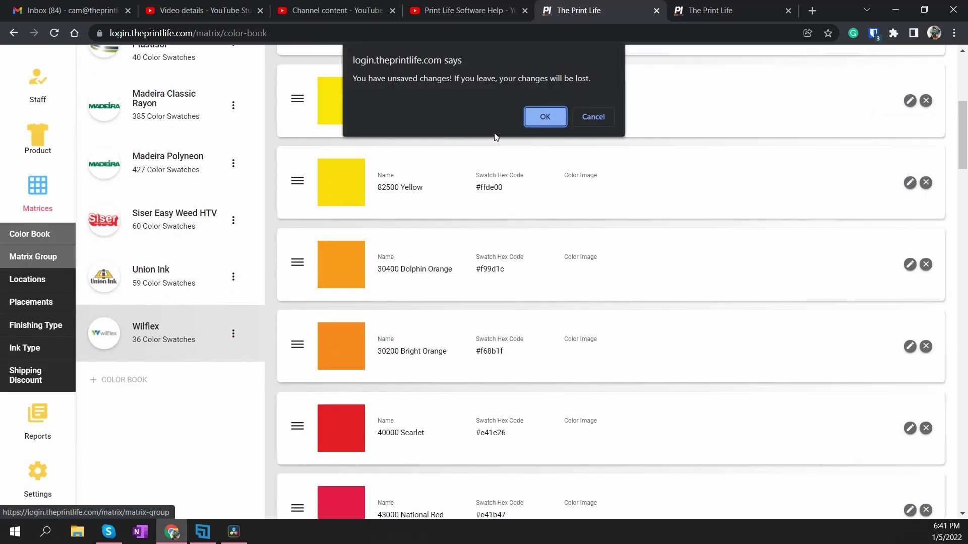
click(543, 119)
scroll(121, 298, down, 3)
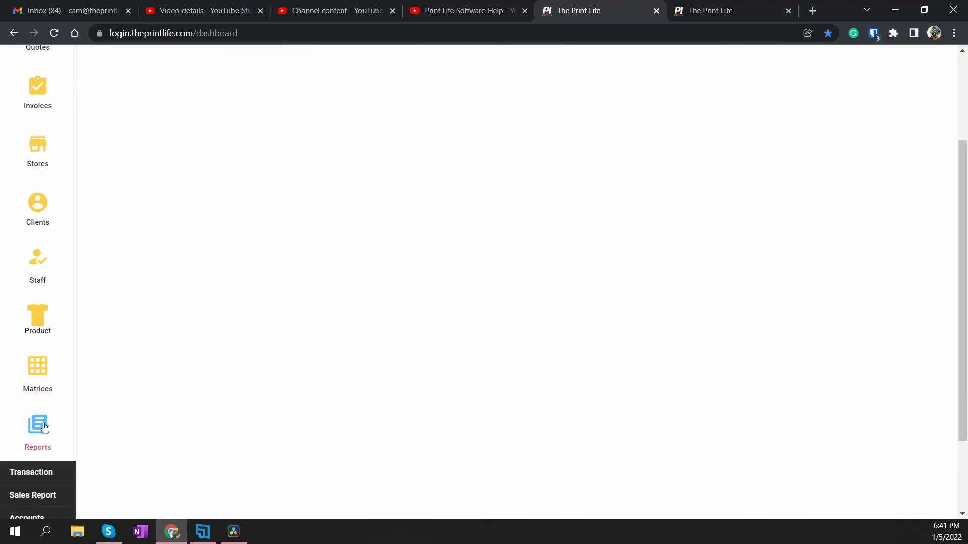
mouse_move(37, 375)
scroll(35, 402, down, 3)
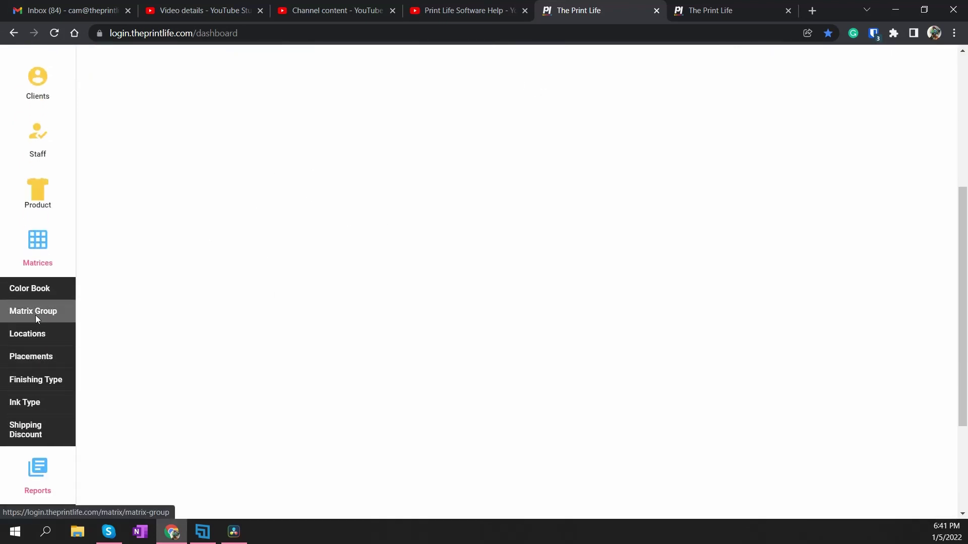
click(35, 315)
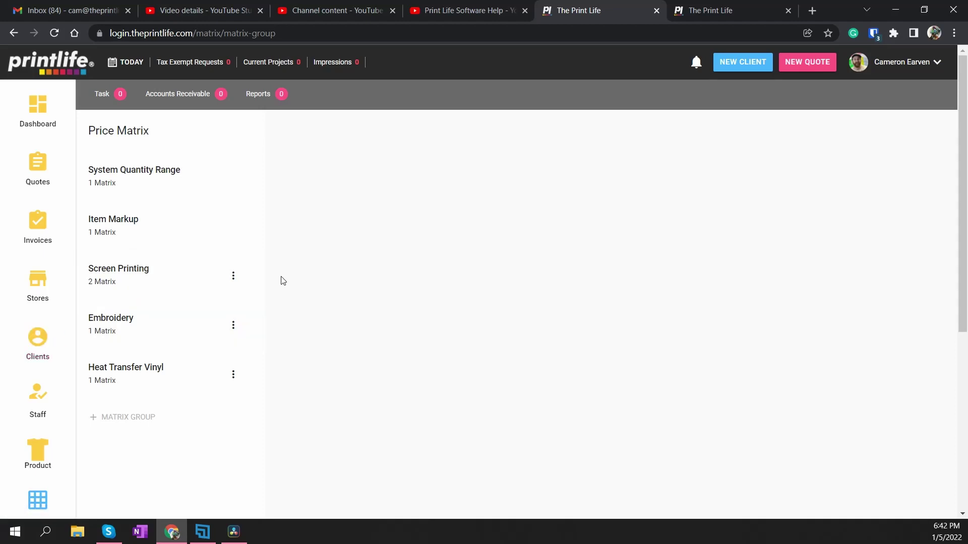
- Open the System Quantity Range matrix and set its minimum quantity to 1
scroll(322, 282, down, 5)
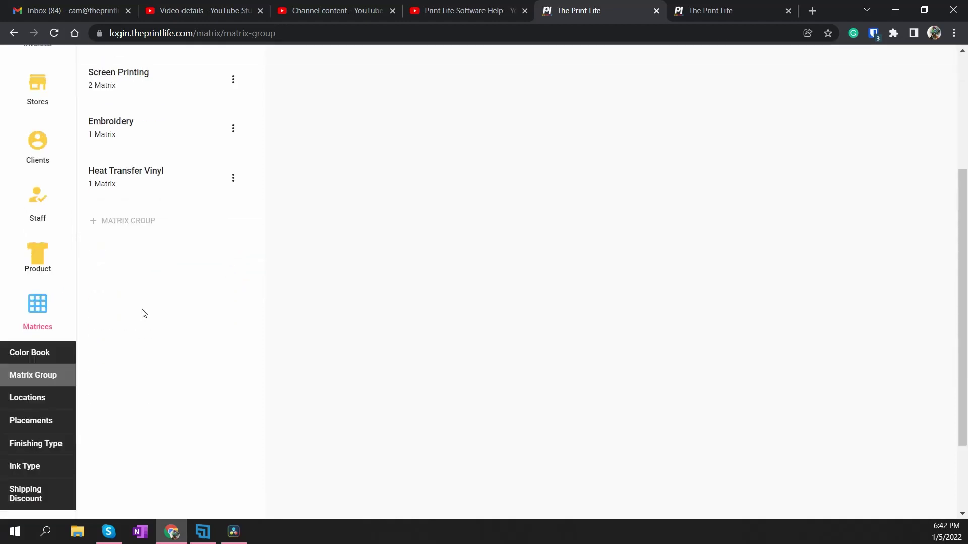
scroll(202, 242, up, 5)
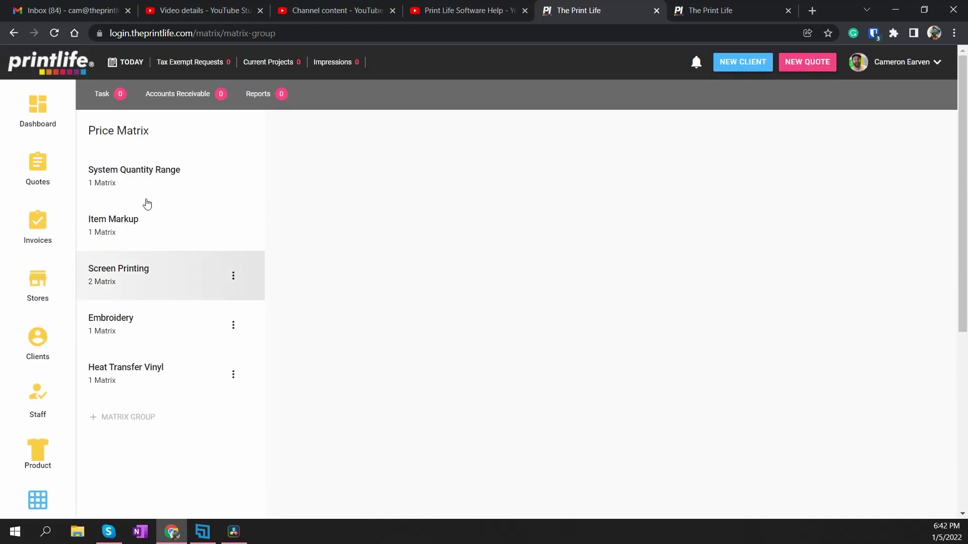
click(136, 175)
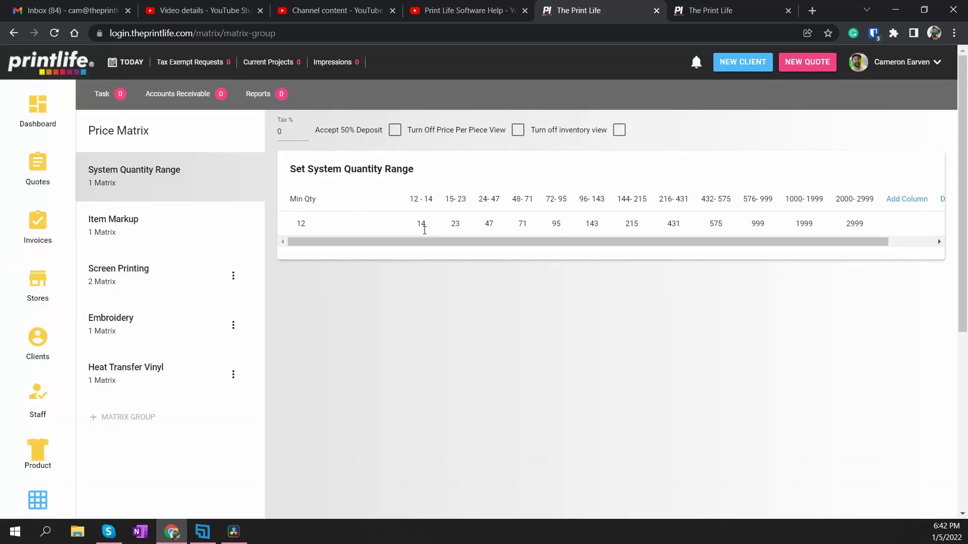
drag(522, 244, 382, 247)
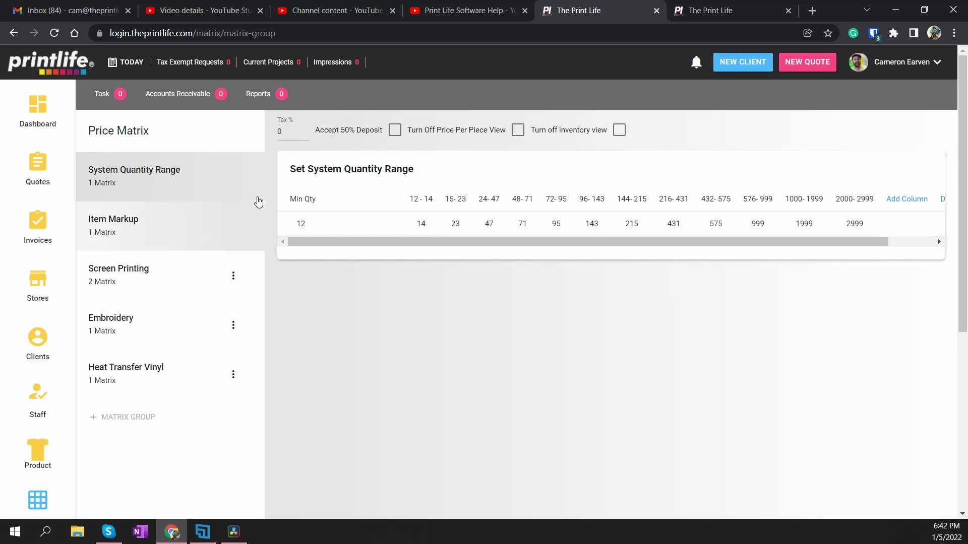
click(288, 227)
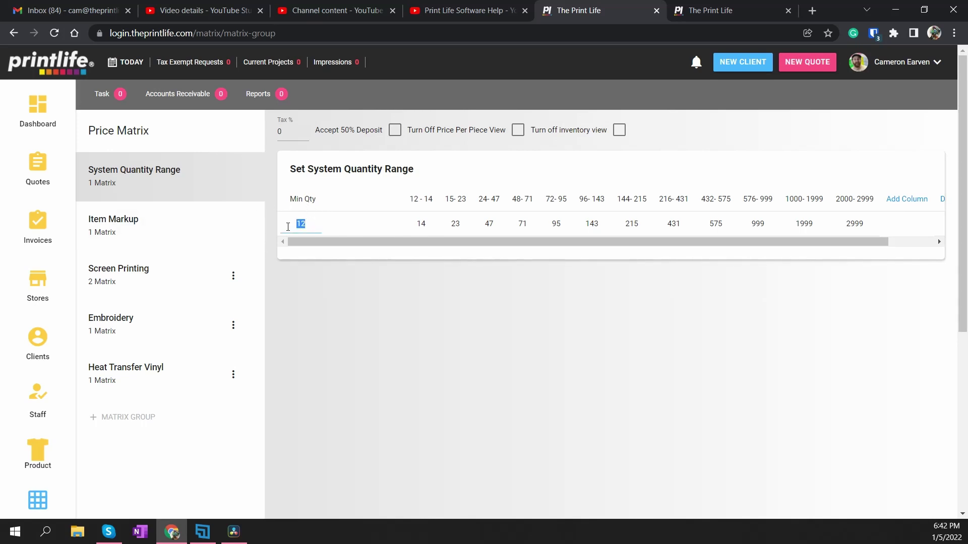
text(1)
click(361, 231)
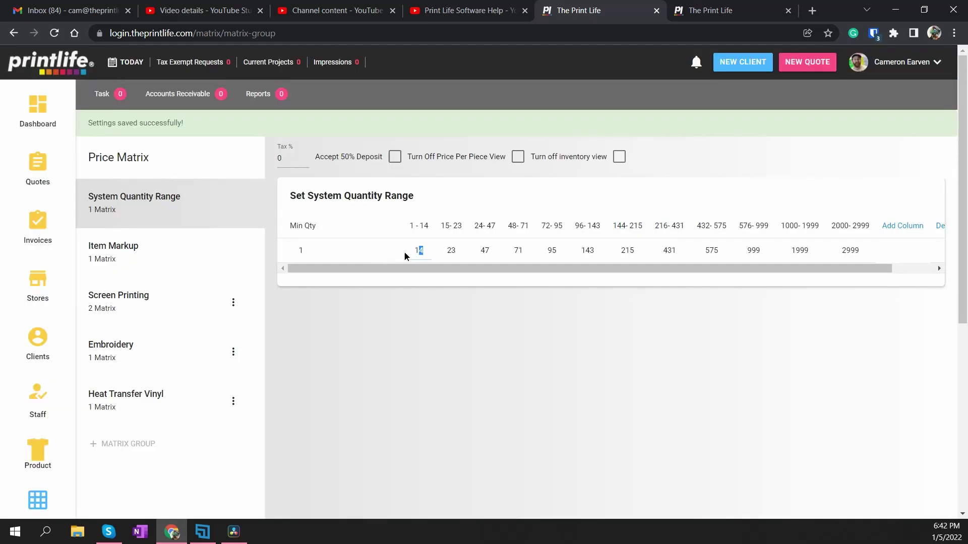
- Set the upper limit of the first system quantity range to 11 and view the last quantity columns
double_click(418, 251)
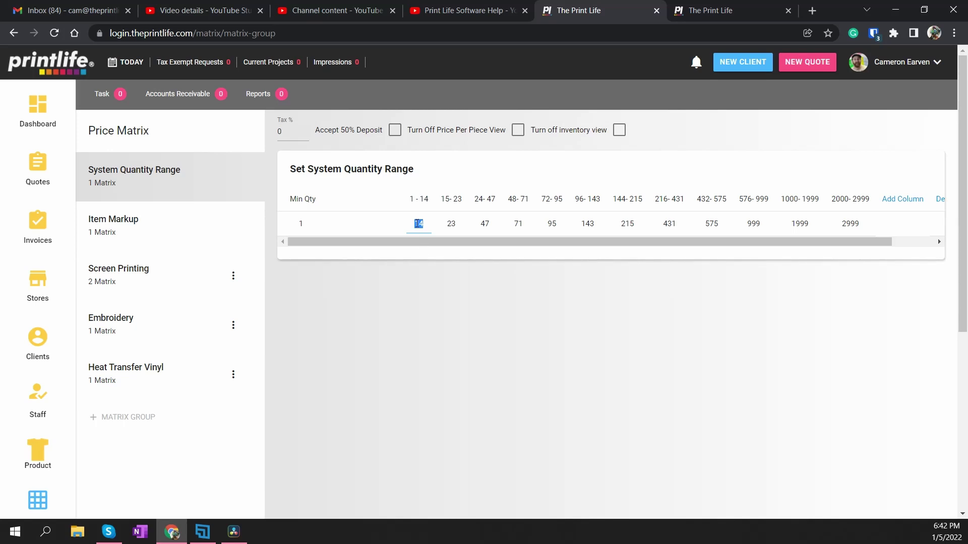
text(12)
key(BackSpace)
text(1)
click(406, 272)
drag(722, 245, 836, 238)
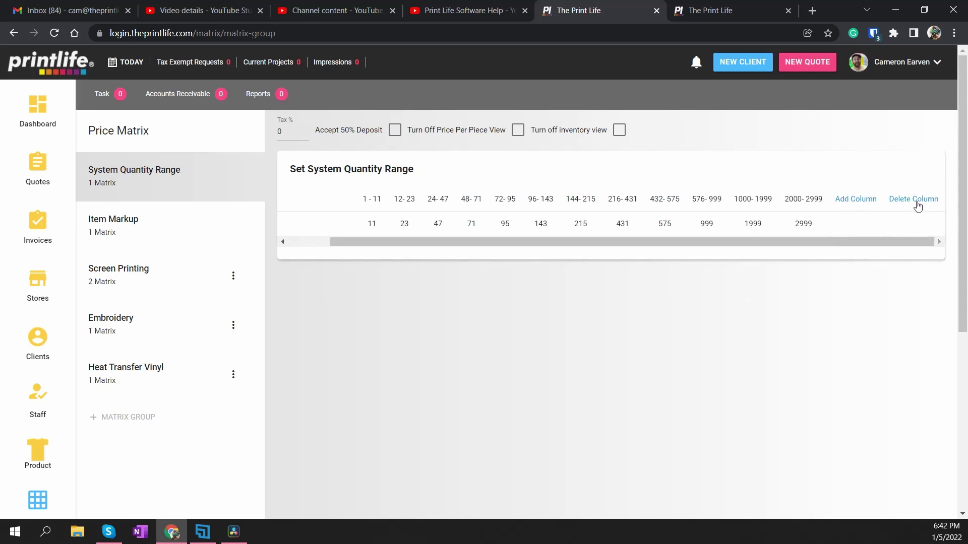
drag(691, 244, 727, 244)
- Set the tax to 8.6% and enable Accept 50% Deposit in the System Quantity Range settings
double_click(286, 132)
text(8.6)
click(394, 131)
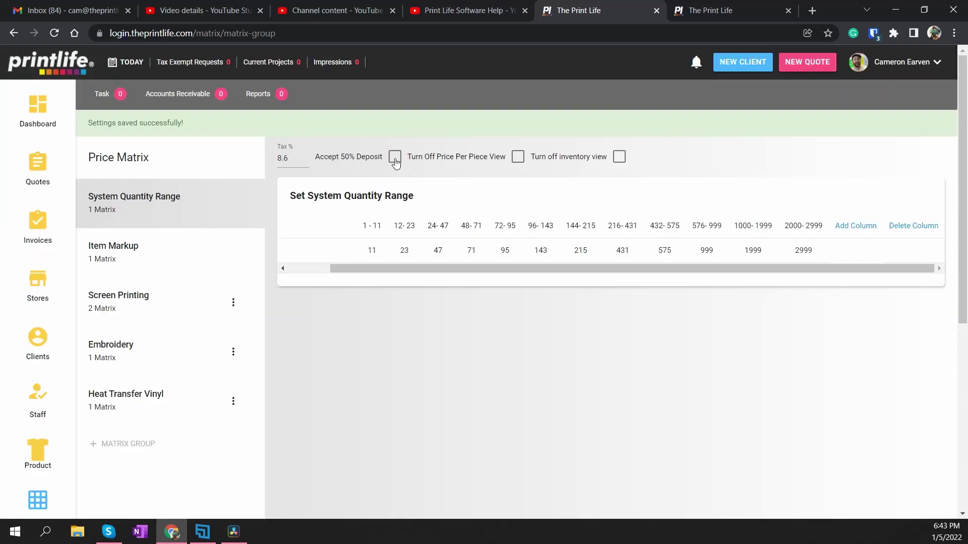
click(396, 157)
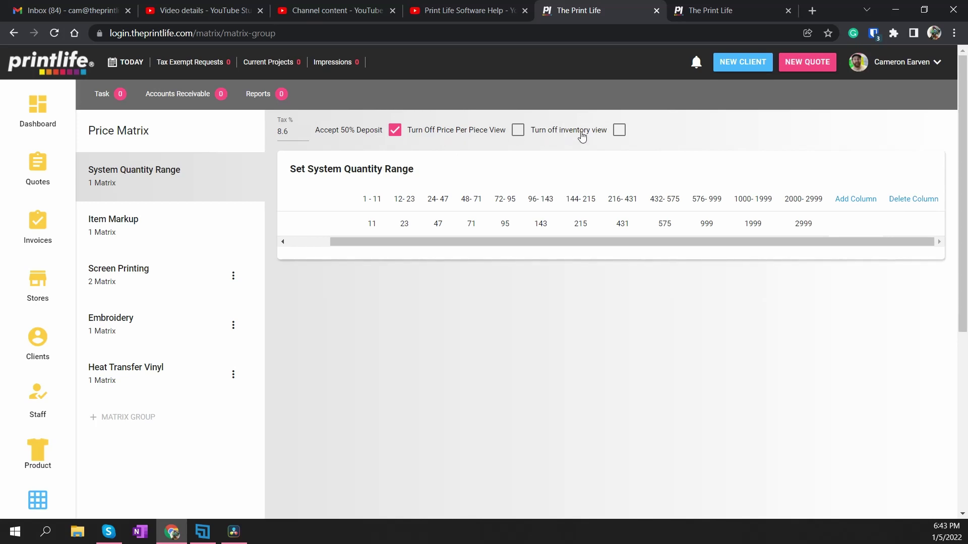
- Switch to the open quote, view the inventory and price rows under the garment sizes, and return to the price matrices
click(685, 13)
click(443, 126)
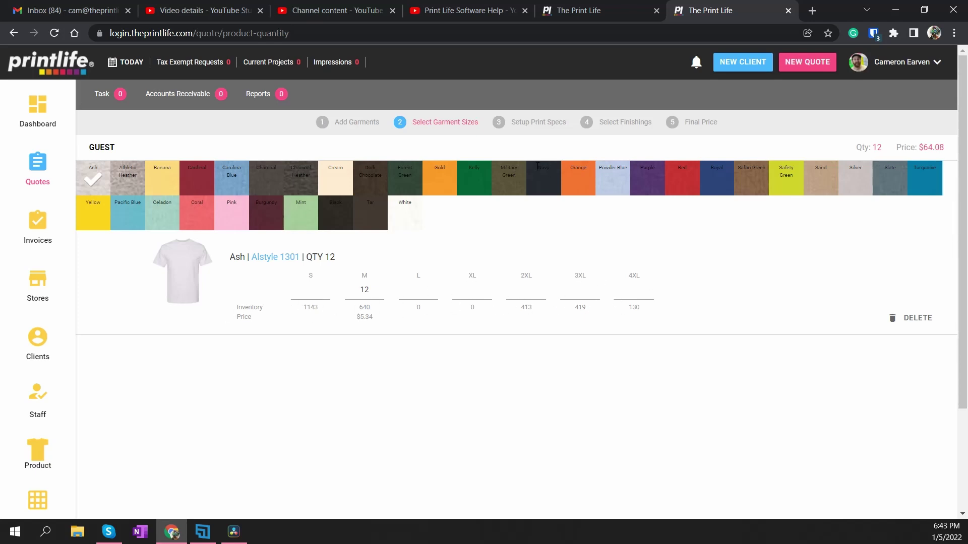
click(606, 11)
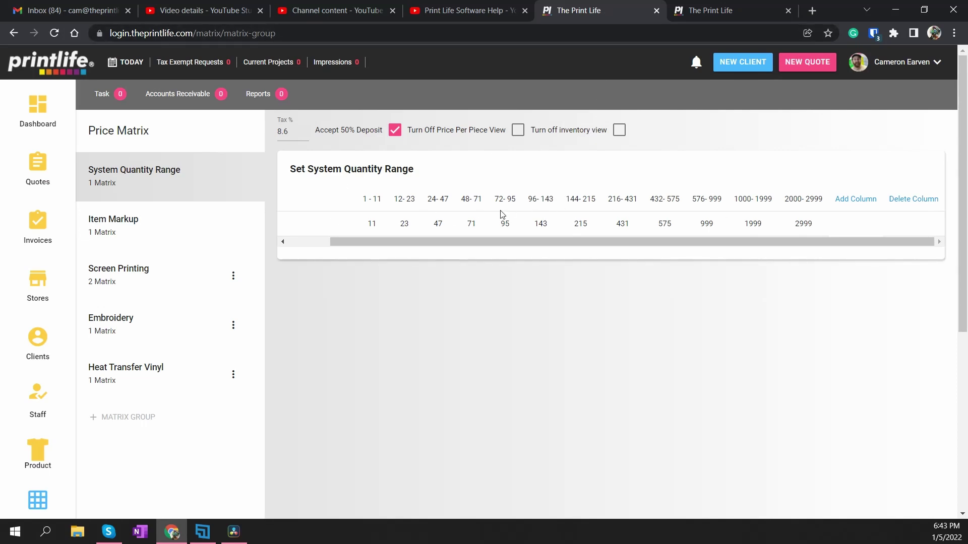
- Open the Item Markup group and review the S&S percentage markups across wholesale cost rows and quantity ranges
click(138, 221)
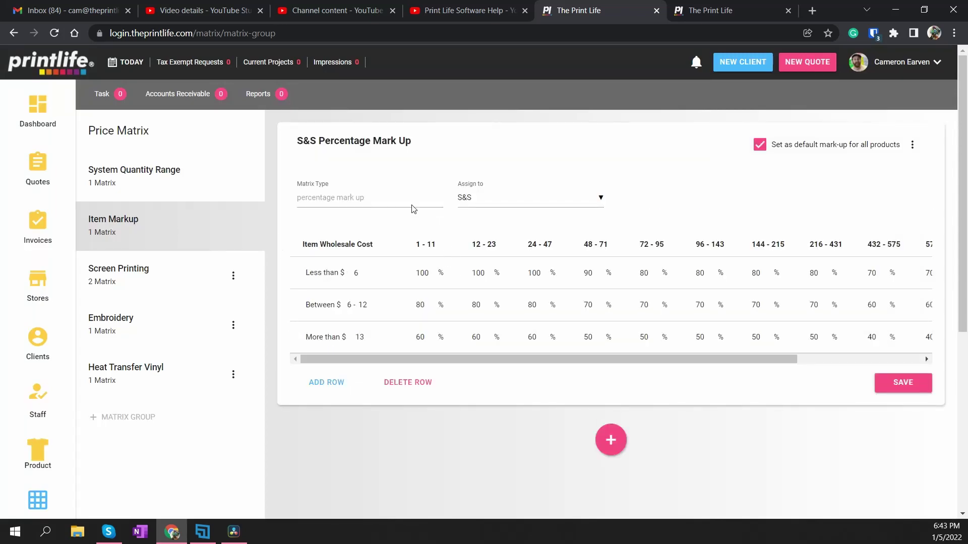
scroll(412, 209, down, 2)
scroll(411, 209, up, 2)
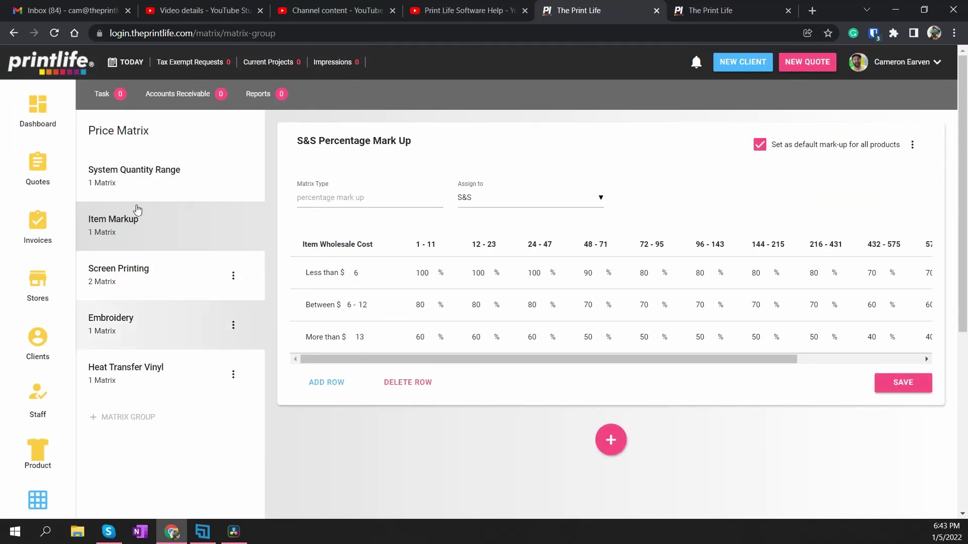
scroll(484, 262, down, 3)
scroll(473, 228, up, 3)
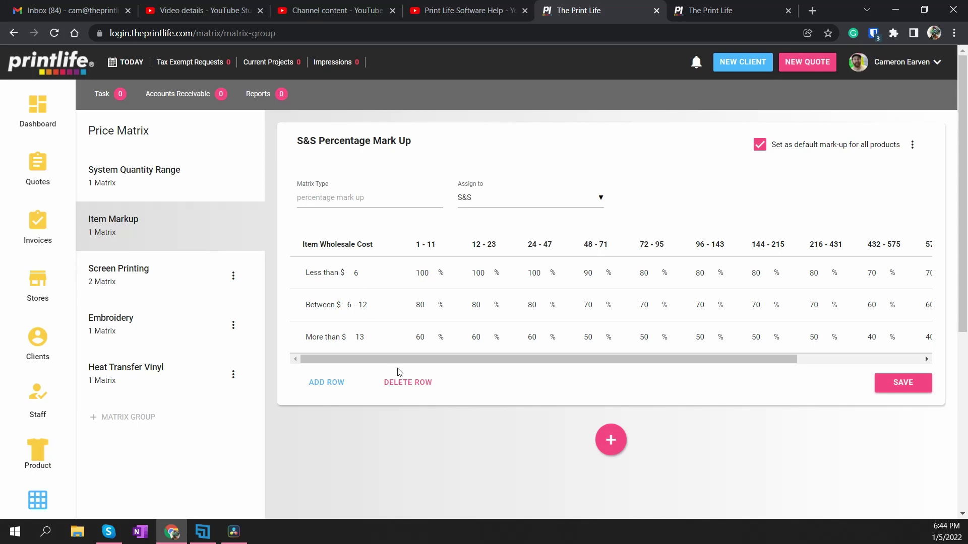
scroll(401, 365, right, 3)
scroll(383, 367, left, 3)
- Add another Item Markup matrix with the type percentage mark up and assign it to Custom
scroll(586, 220, down, 2)
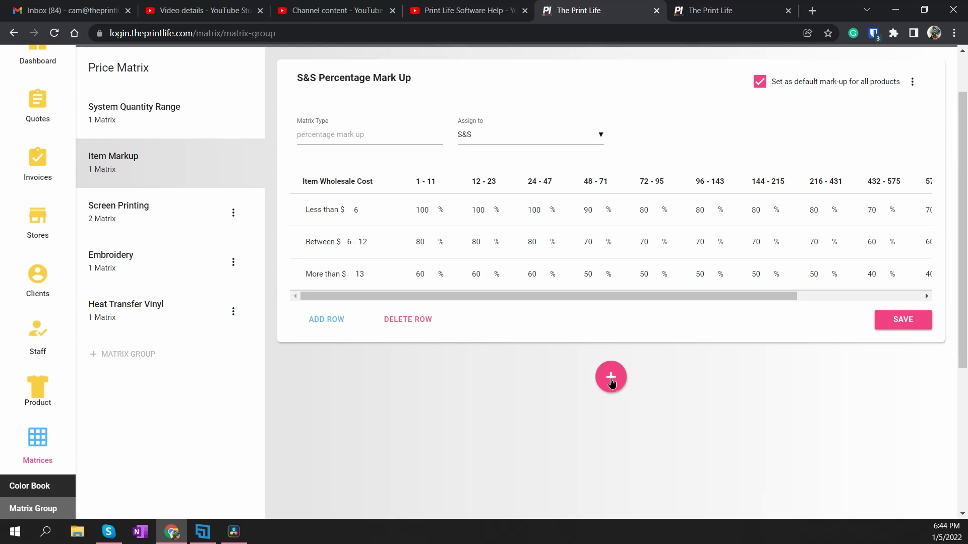
click(610, 379)
scroll(454, 338, down, 3)
click(398, 302)
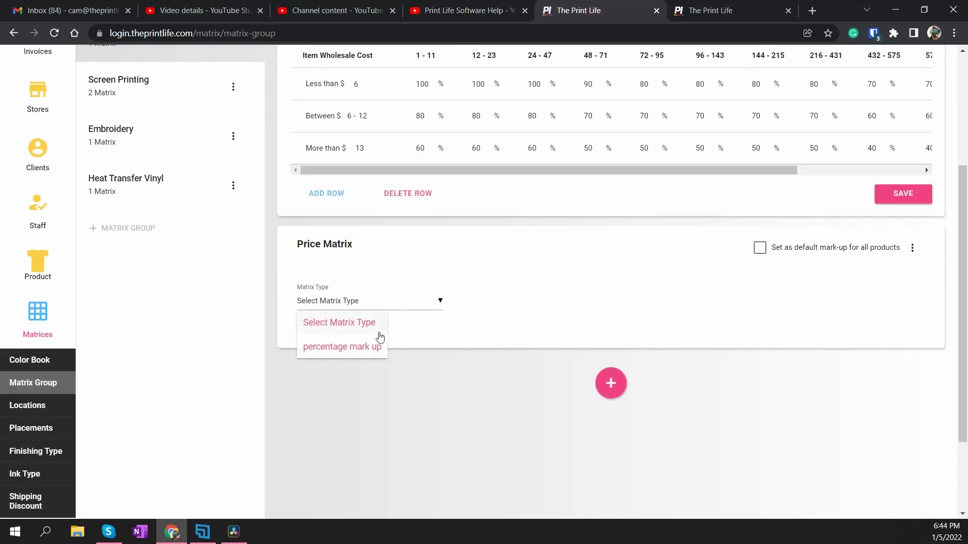
click(360, 347)
click(517, 304)
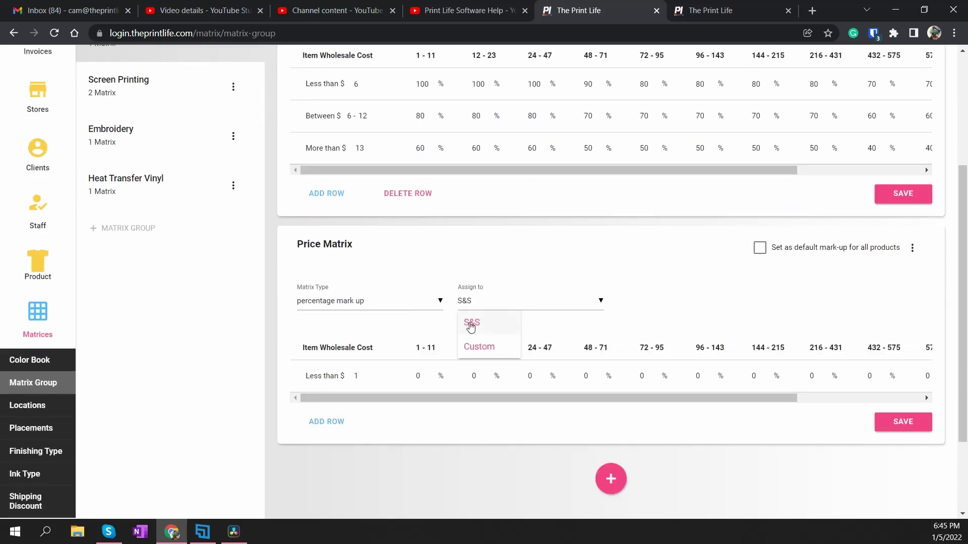
click(477, 348)
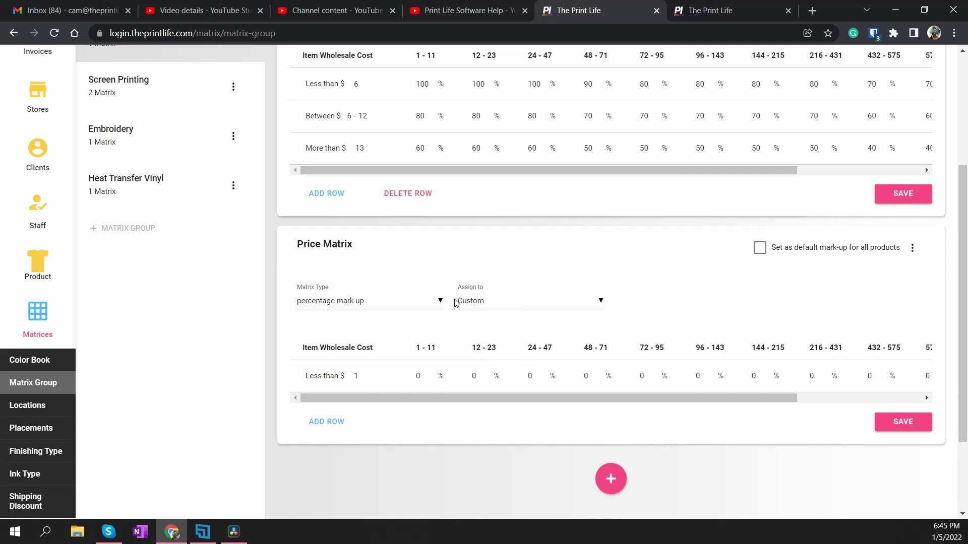
scroll(455, 302, down, 3)
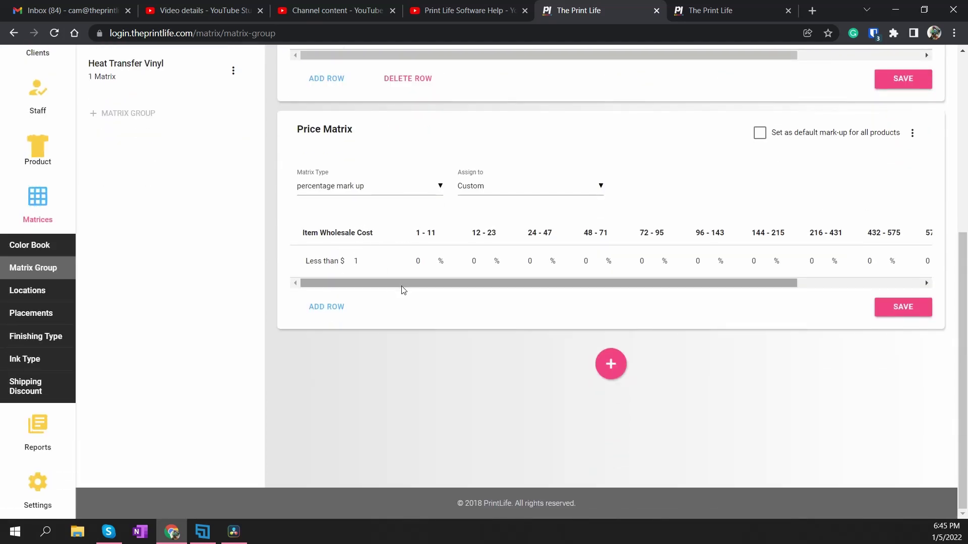
drag(401, 285, 311, 280)
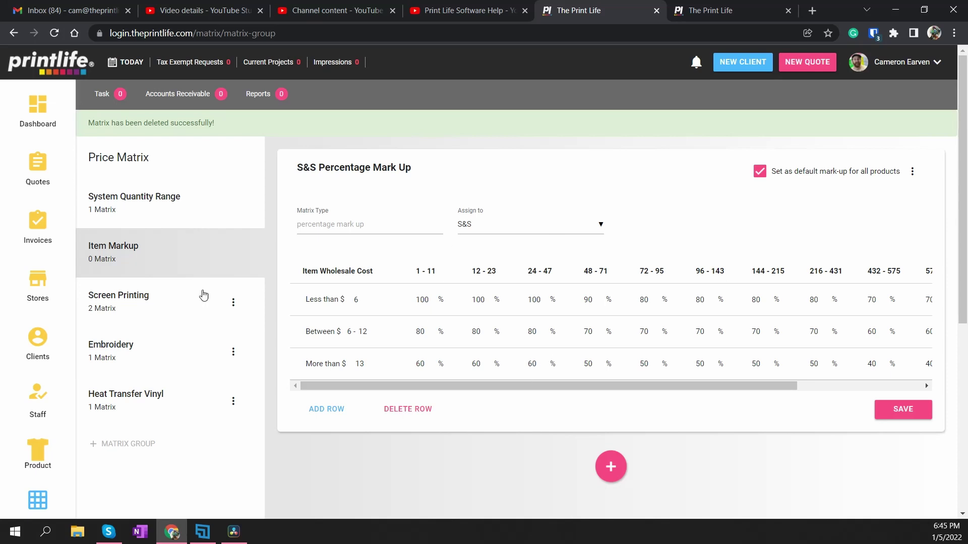
- Open the Screen Printing group and review the fees and per-color prices in the Automatic and Manual matrices
scroll(123, 259, down, 1)
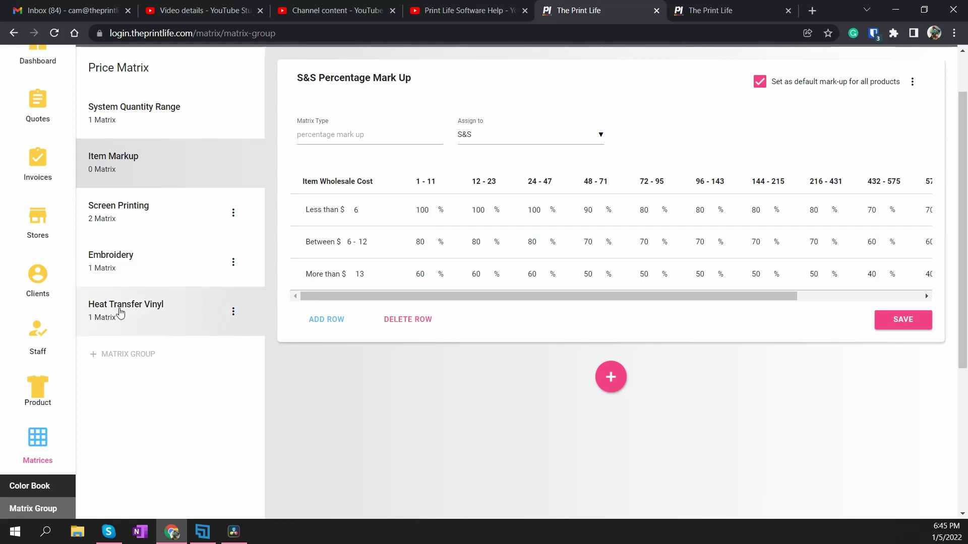
click(131, 214)
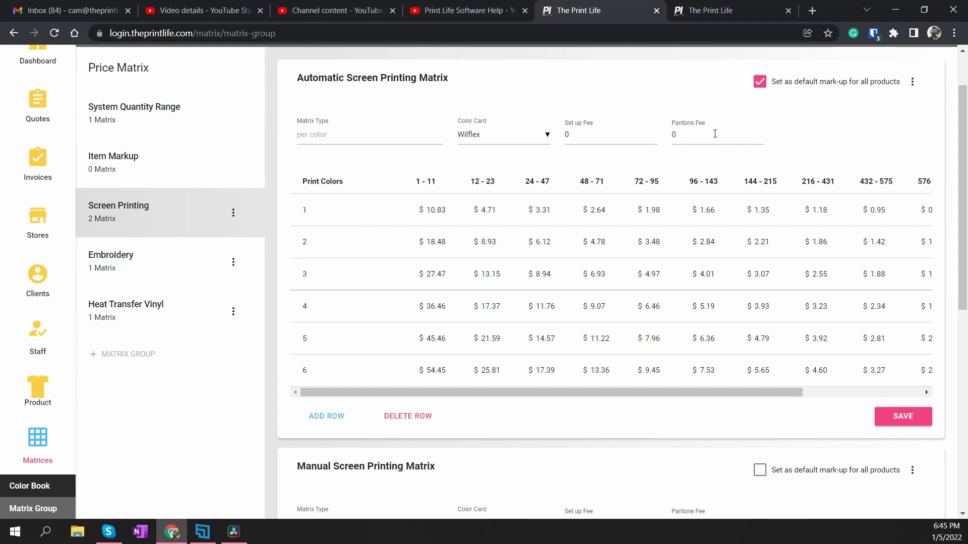
scroll(714, 151, down, 3)
scroll(676, 158, up, 3)
scroll(563, 207, down, 6)
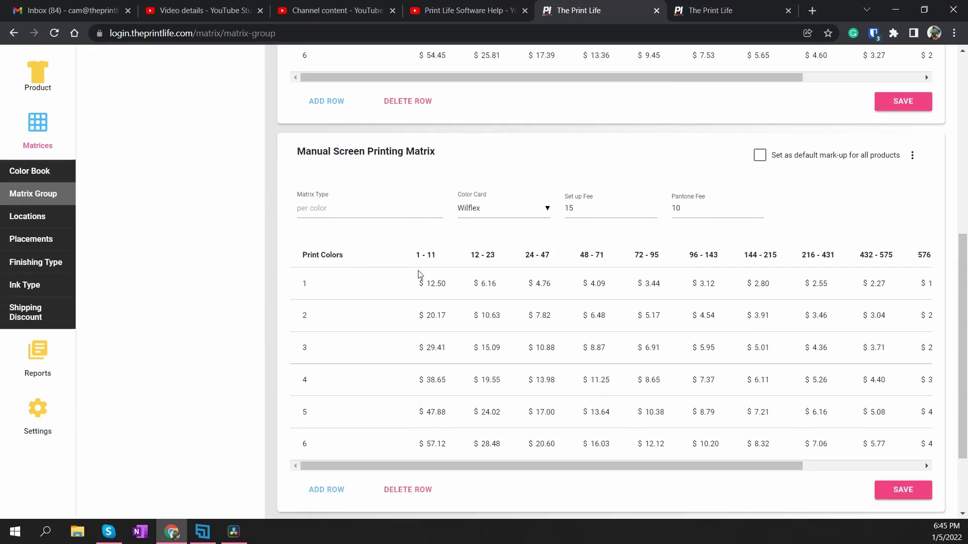
drag(555, 469, 524, 467)
drag(588, 466, 730, 351)
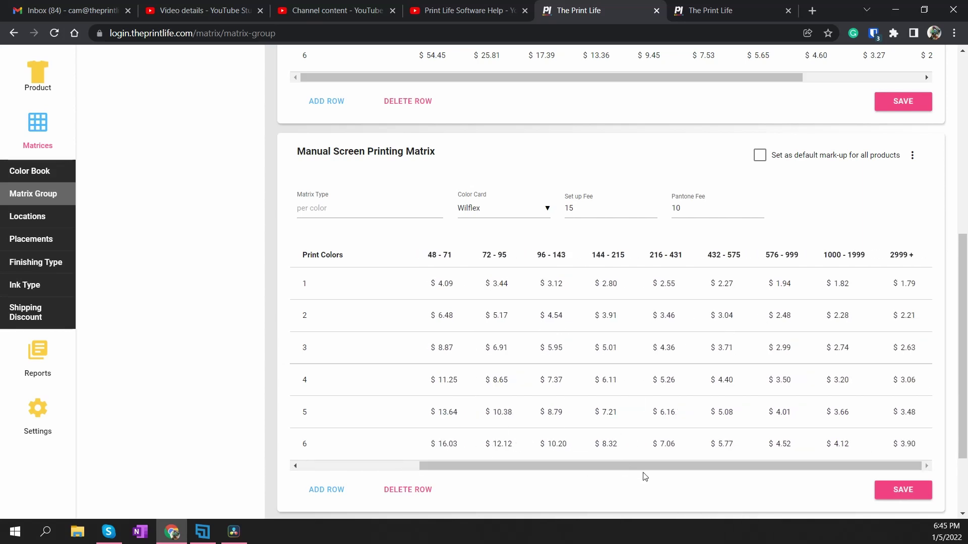
- Compare the per-color prices of the Automatic and Manual Screen Printing matrices across the quantity ranges
drag(587, 467, 531, 430)
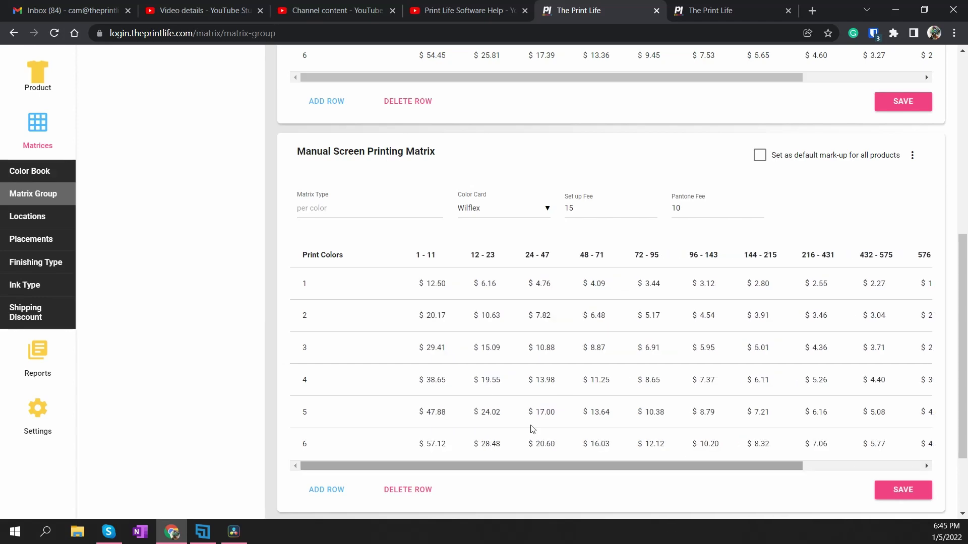
scroll(629, 367, up, 8)
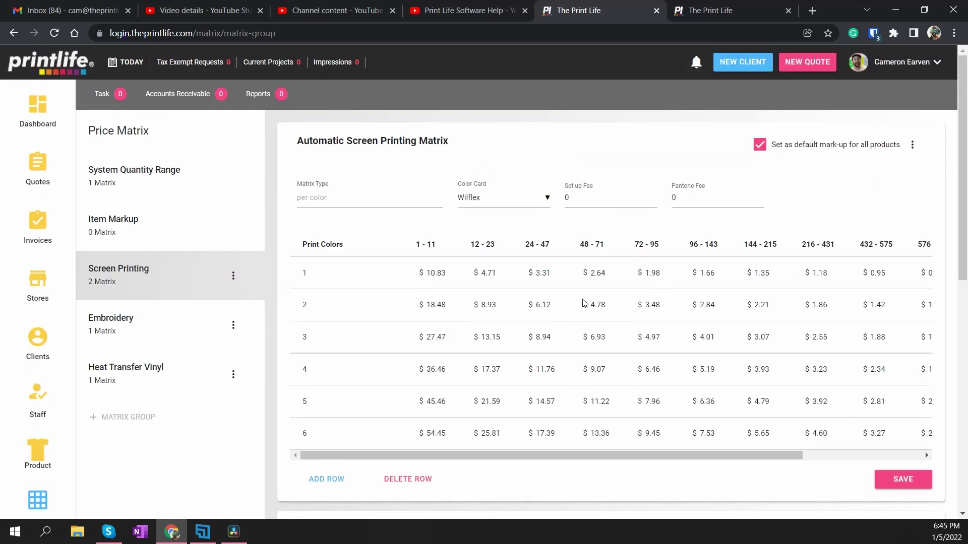
scroll(600, 309, down, 10)
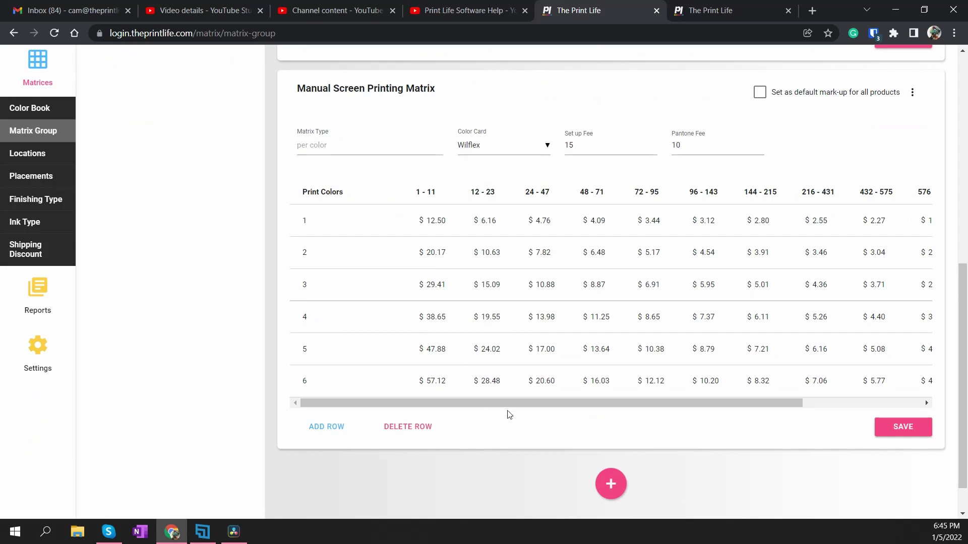
drag(510, 403, 361, 413)
scroll(603, 339, up, 10)
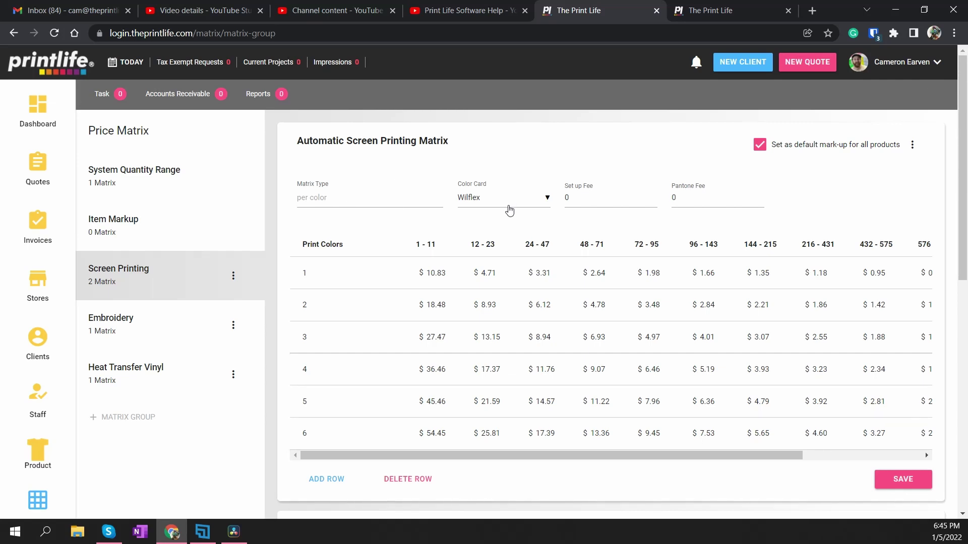
- Choose Wilflex as the Automatic Screen Printing Matrix's color card, set the set up fee to 15 and Pantone fee to 5, and save
click(500, 203)
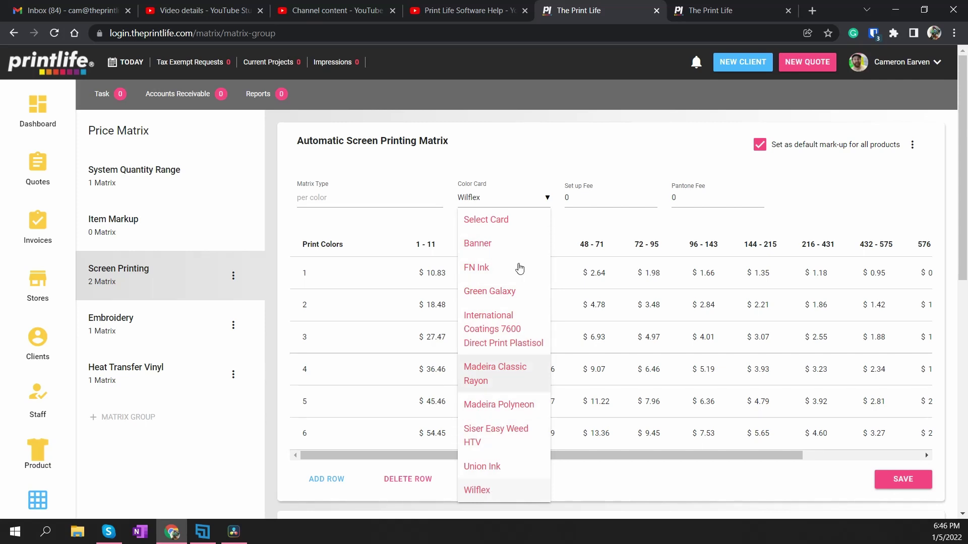
click(483, 492)
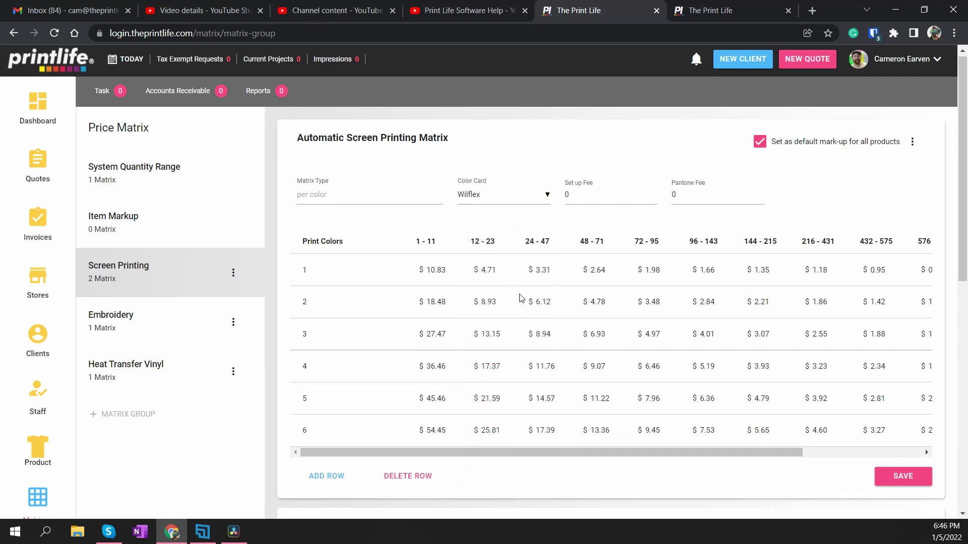
click(556, 204)
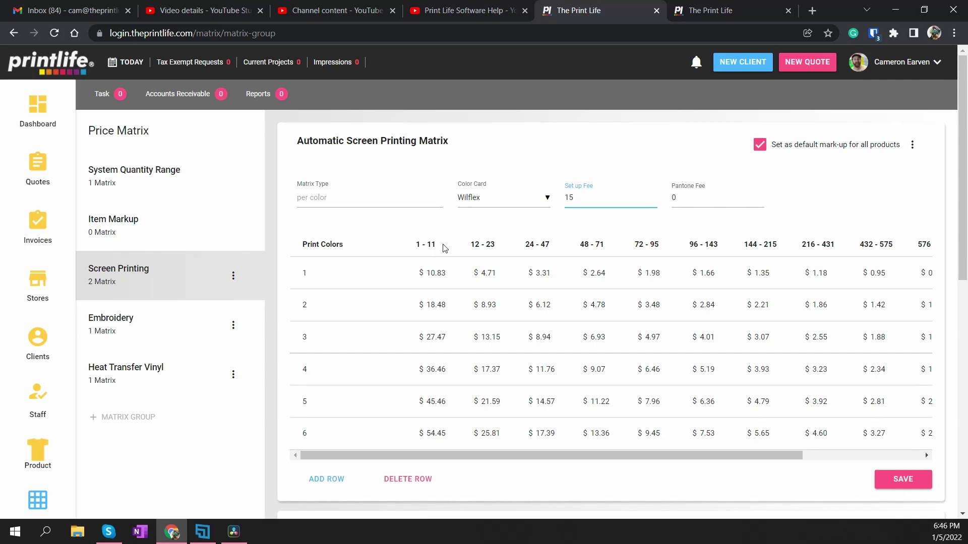
key(Tab)
text(5)
scroll(924, 325, down, 3)
click(899, 350)
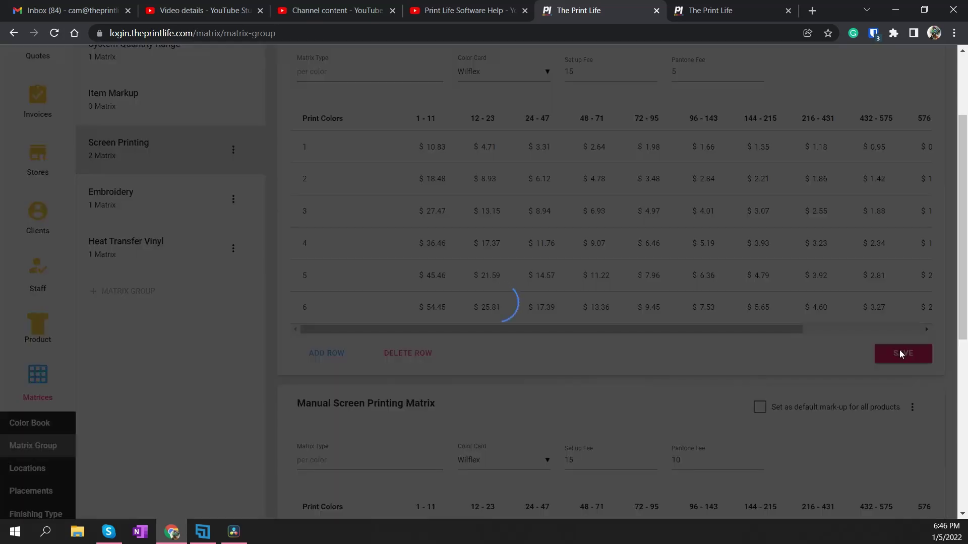
- Set the Manual Screen Printing Matrix's Pantone fee to 5 and save it
scroll(640, 310, down, 6)
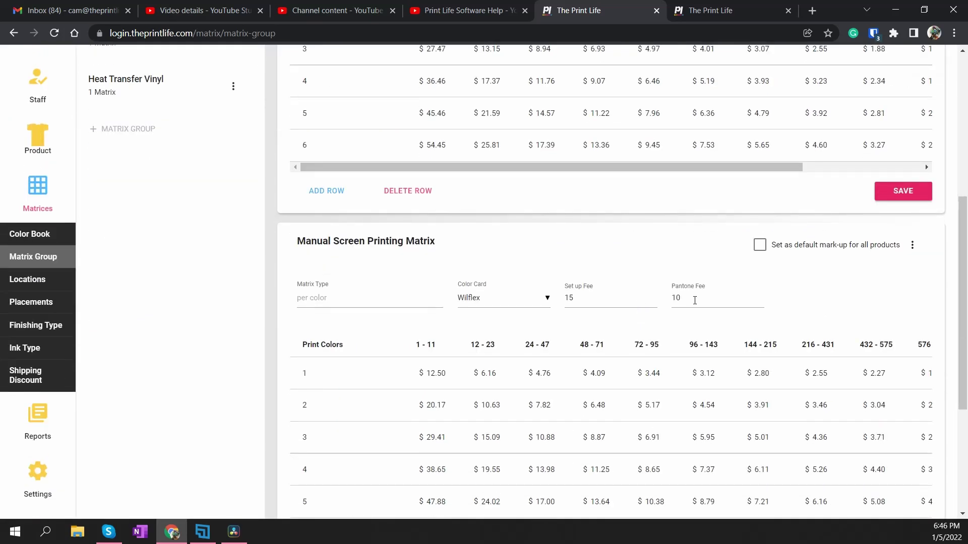
drag(695, 301, 665, 308)
text(5)
scroll(924, 331, down, 4)
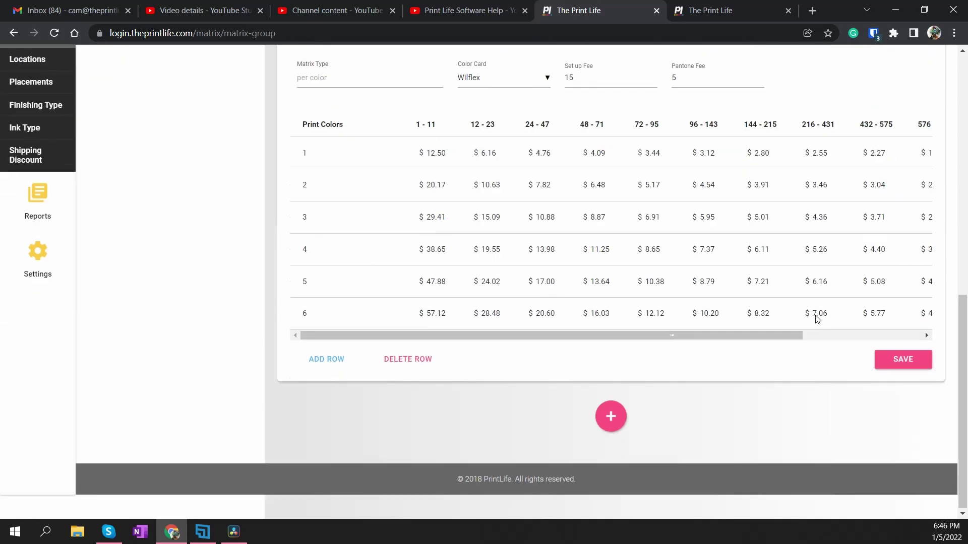
click(900, 358)
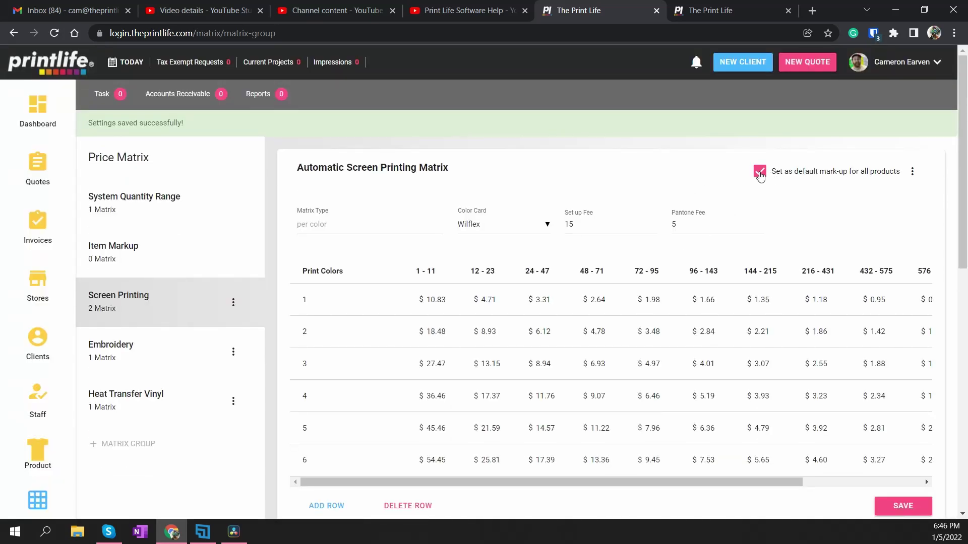
scroll(713, 175, down, 3)
scroll(713, 175, up, 3)
- Switch to the open quote, go to its print specs and choose the Manual Screen Printing Matrix for the front location
click(712, 17)
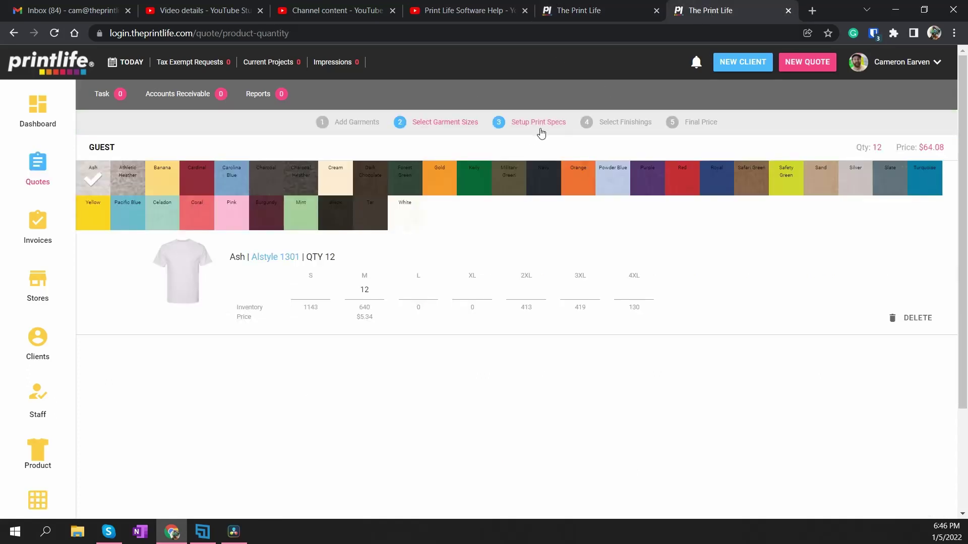
click(539, 126)
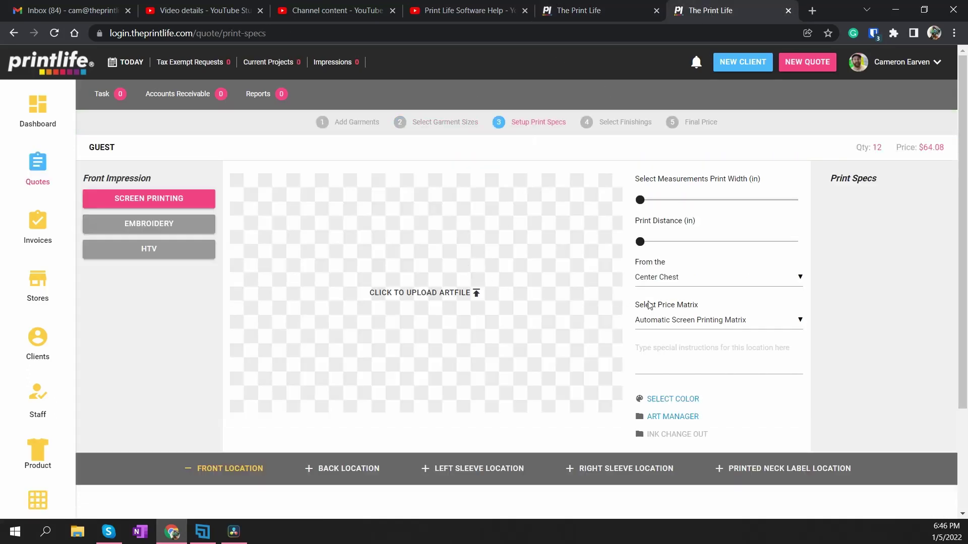
click(669, 323)
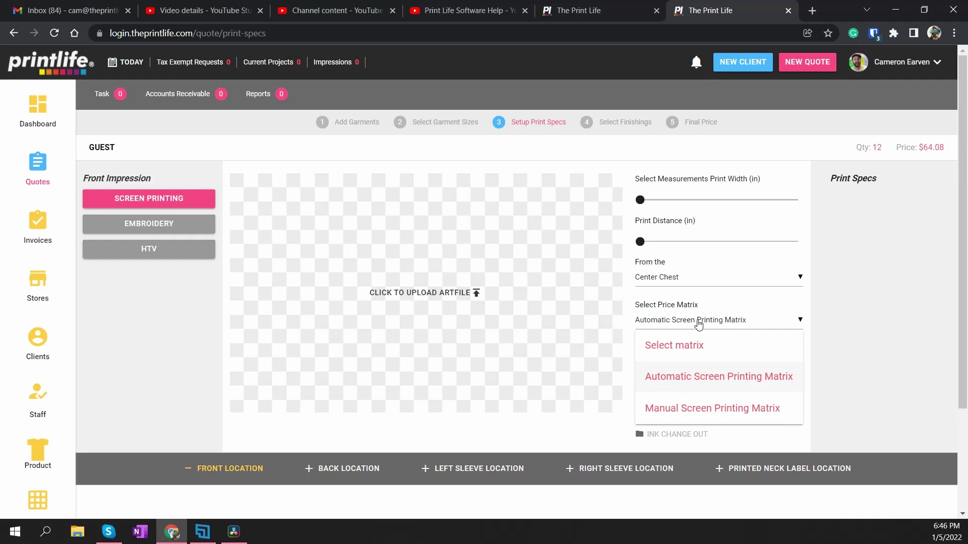
click(683, 415)
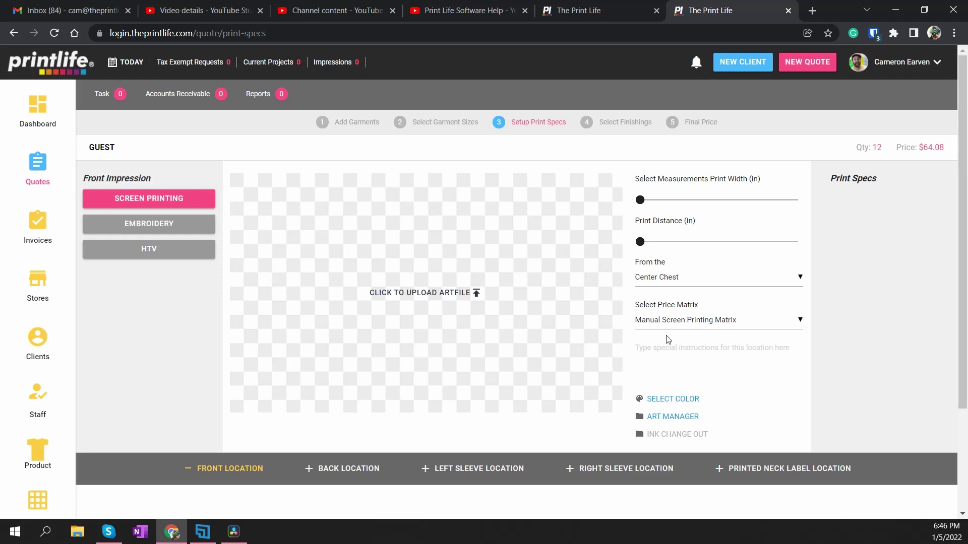
click(686, 322)
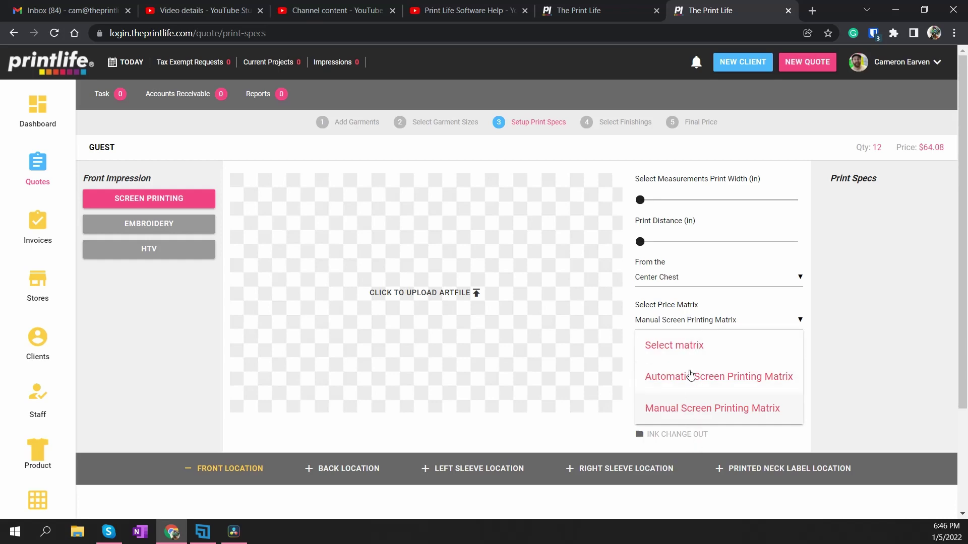
click(335, 300)
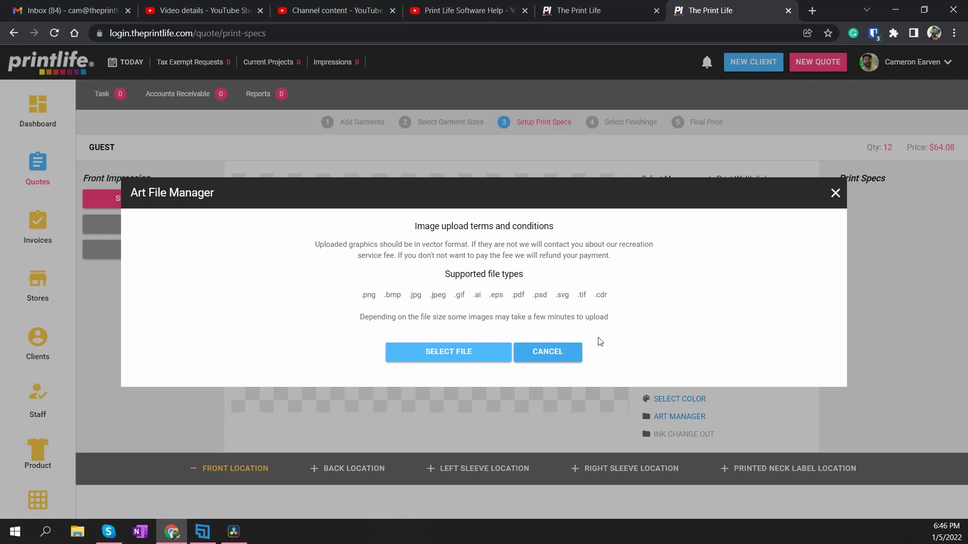
click(835, 193)
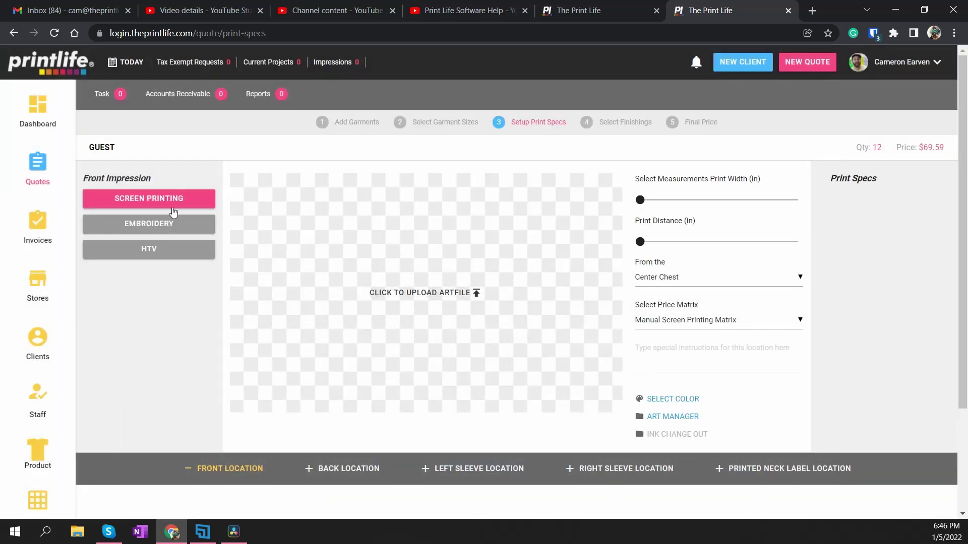
- Return to the price matrices, open the Embroidery group and review the Retail Embroidery stitch price ranges
click(575, 11)
scroll(456, 285, down, 8)
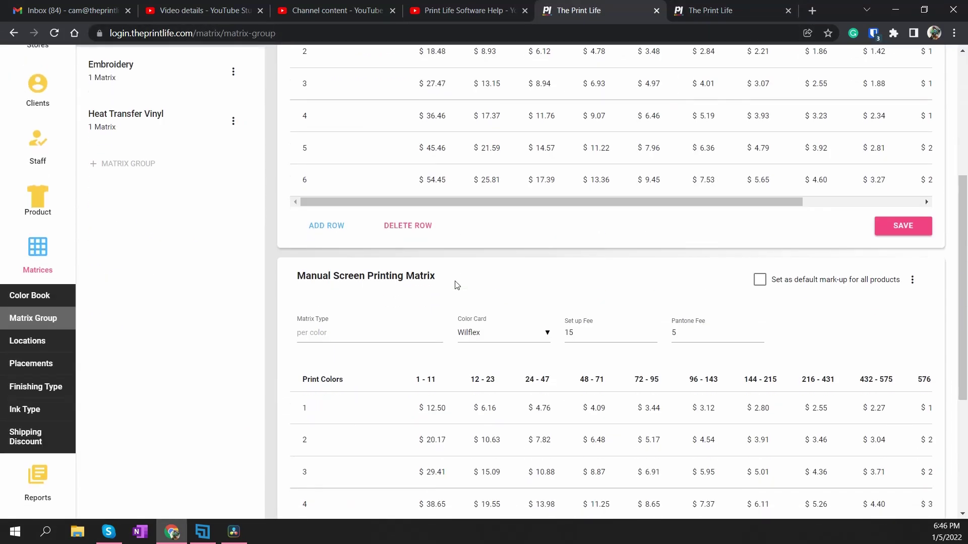
scroll(466, 218, up, 6)
scroll(466, 218, up, 3)
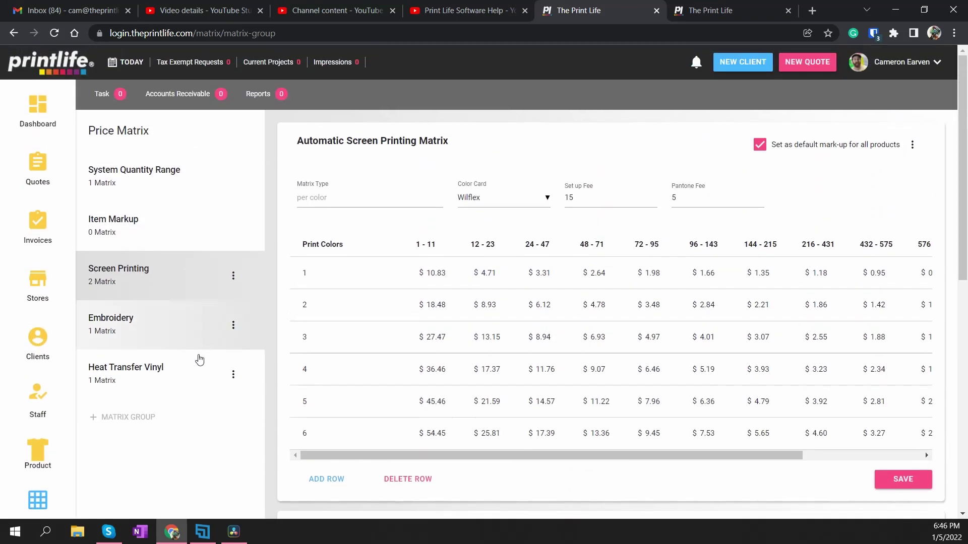
click(150, 337)
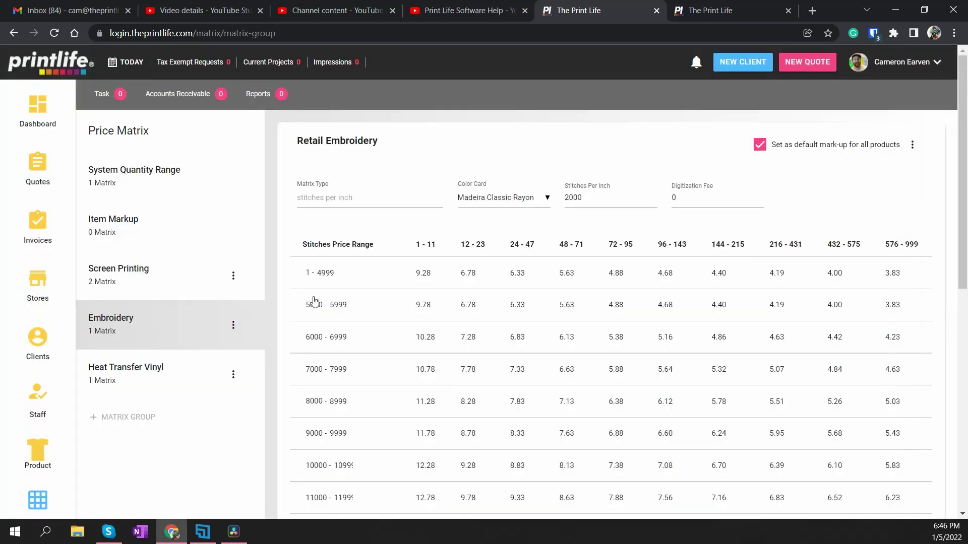
scroll(231, 324, down, 3)
scroll(355, 192, up, 3)
- Switch to the open quote, change the front impression to Embroidery and set its print width to 3 inches and height to 2 inches
click(719, 15)
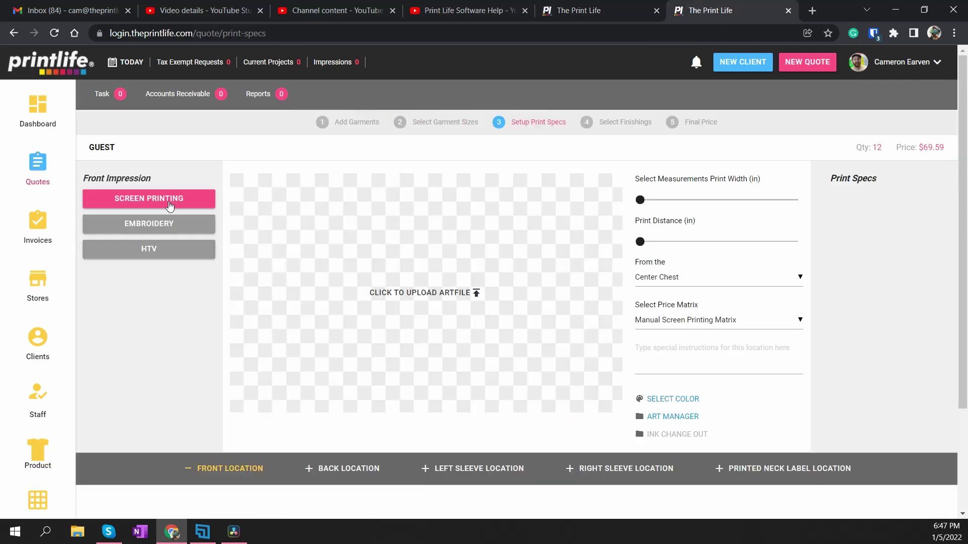
click(154, 228)
click(634, 322)
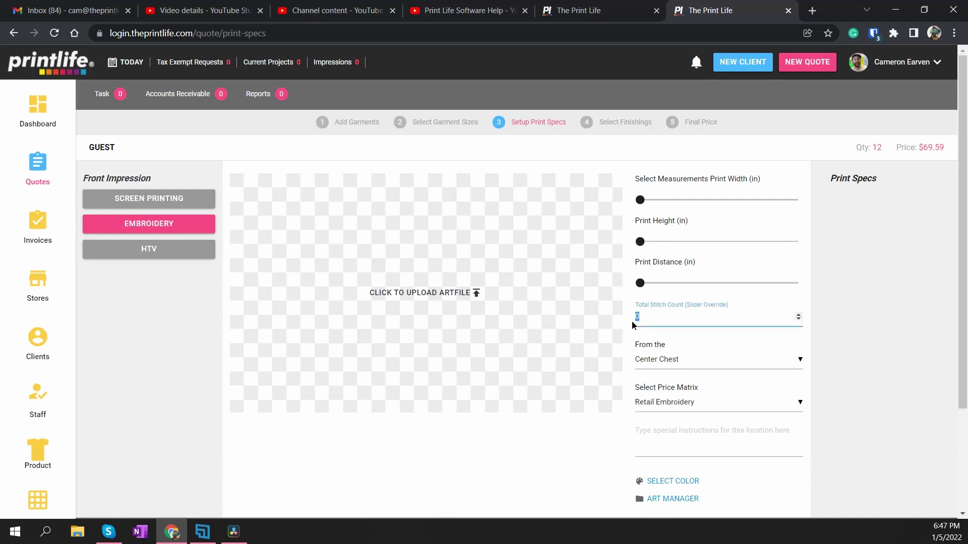
click(709, 242)
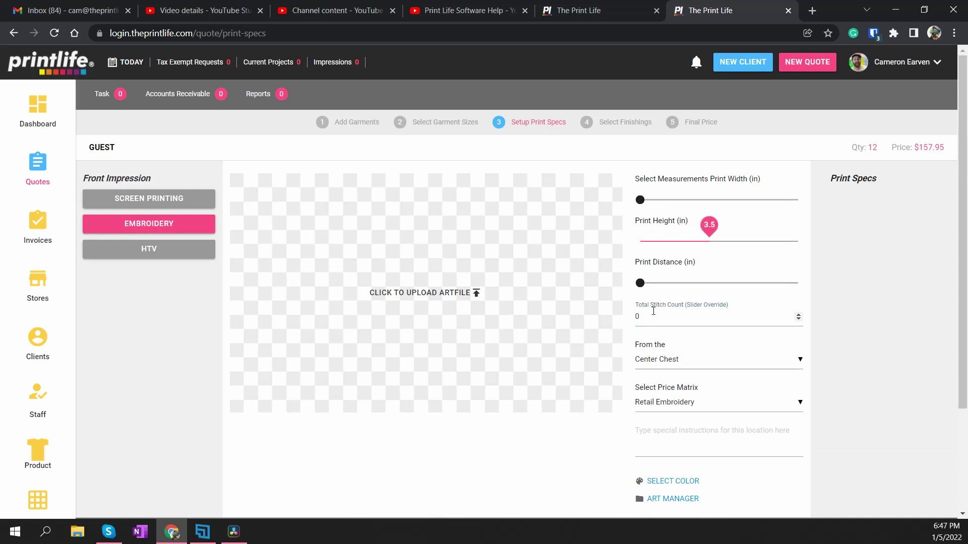
click(639, 200)
drag(640, 201, 673, 200)
mouse_move(671, 242)
mouse_down()
mouse_move(658, 253)
mouse_move(682, 246)
mouse_up()
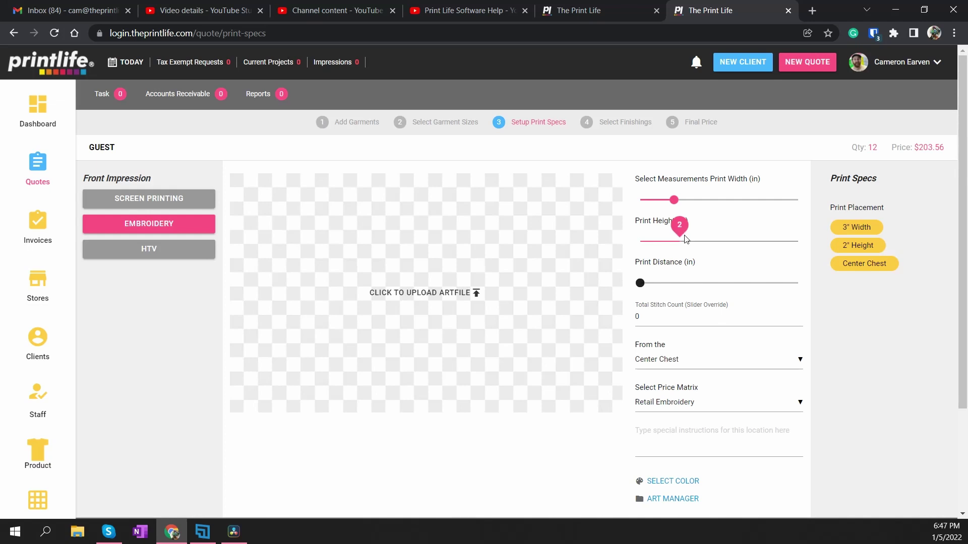
- Check the Retail Embroidery stitch prices, return to the quote and set the embroidery print width to 5.5 inches
click(585, 11)
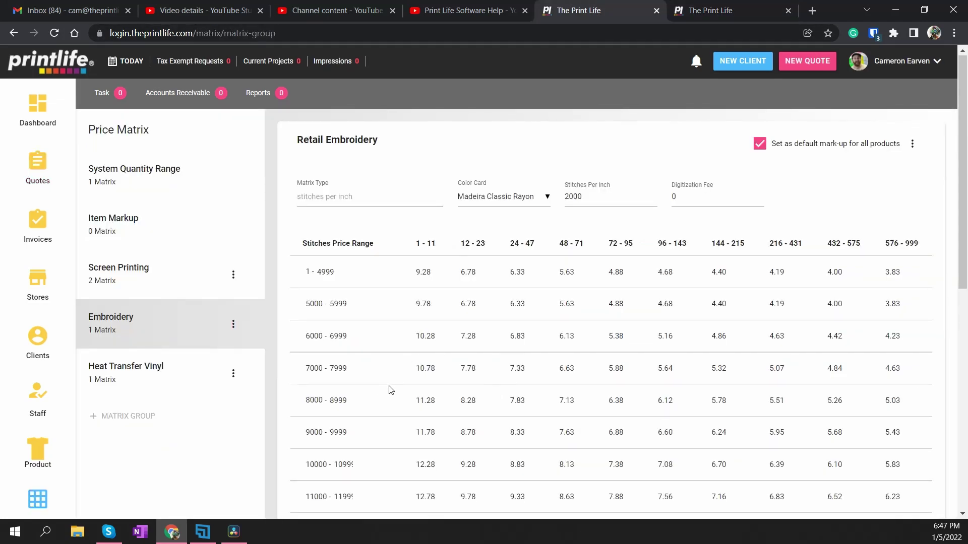
scroll(391, 390, down, 2)
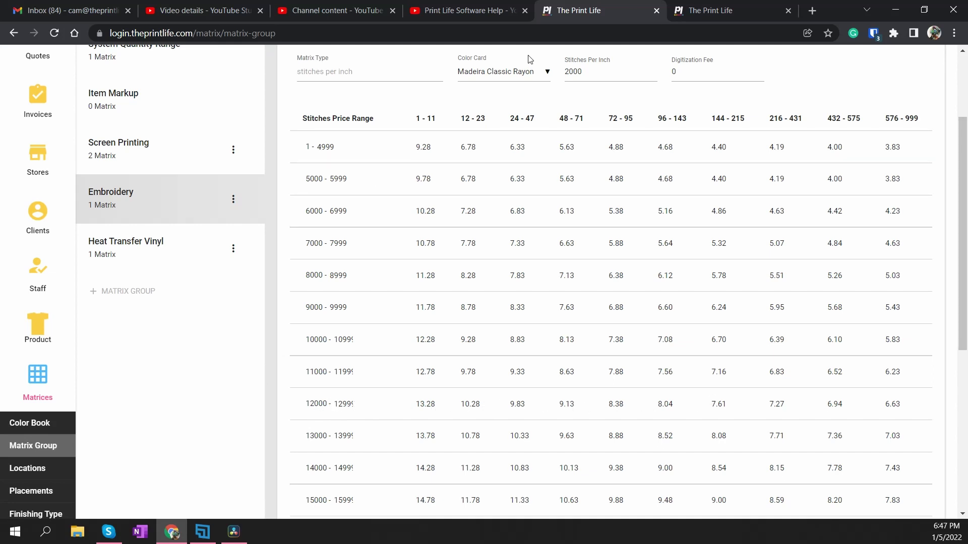
click(686, 14)
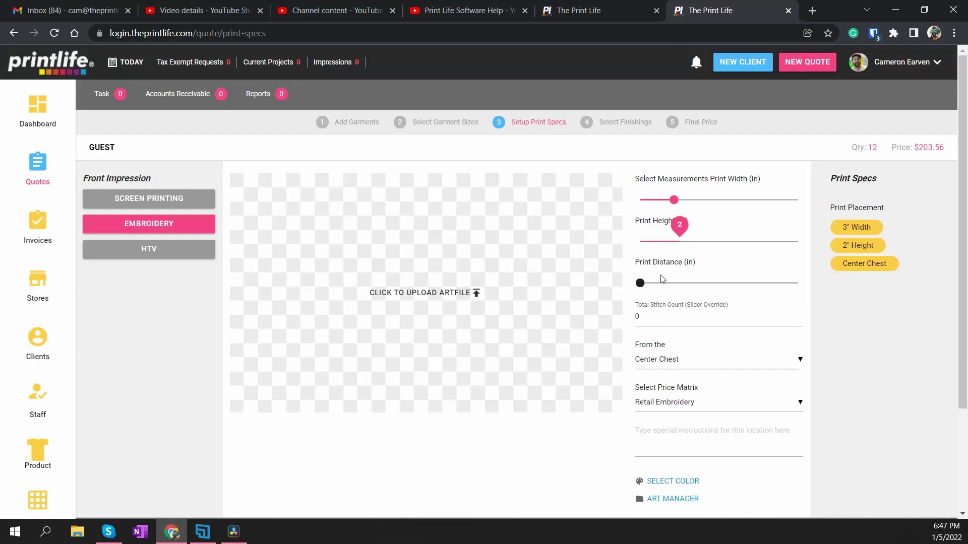
drag(675, 200, 706, 202)
mouse_move(679, 242)
mouse_down()
mouse_move(660, 247)
mouse_move(697, 240)
mouse_move(686, 246)
mouse_up()
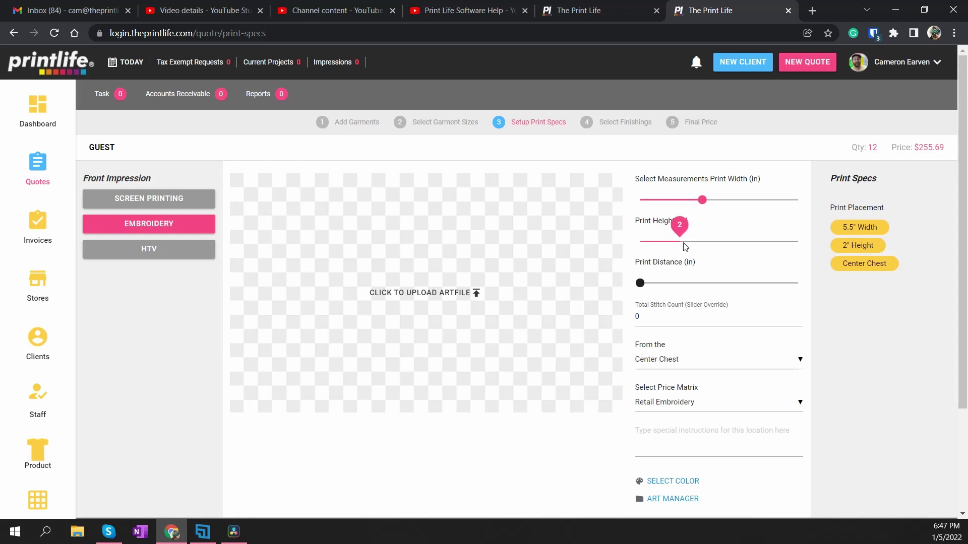
- Override the embroidery size settings with a total stitch count of 8000
click(636, 316)
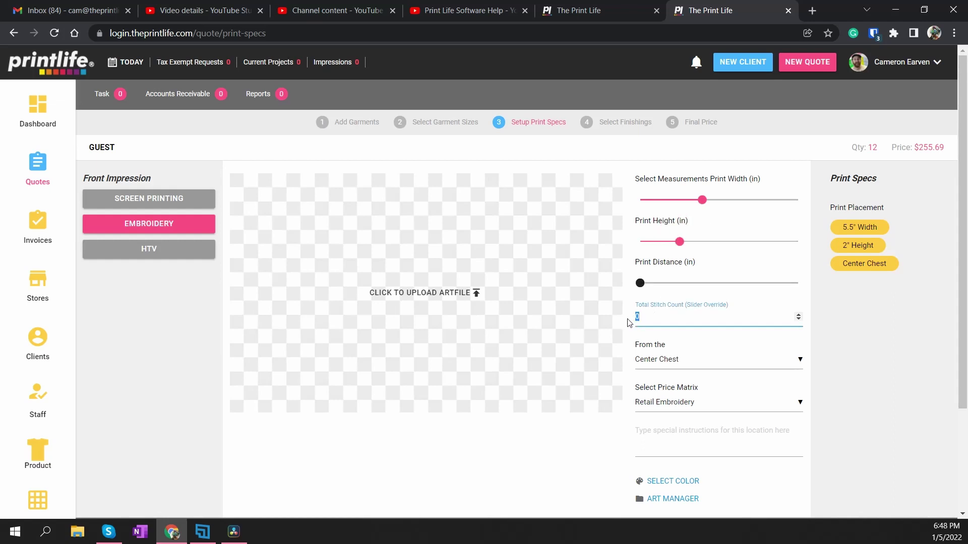
text(8000)
click(628, 319)
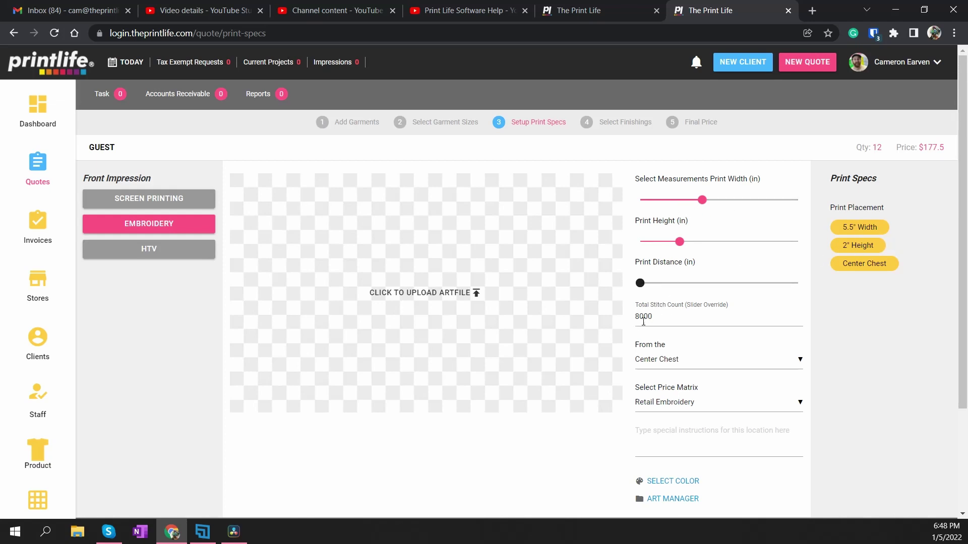
- Return to the Retail Embroidery matrix and review its price rows through the highest stitch range
click(568, 11)
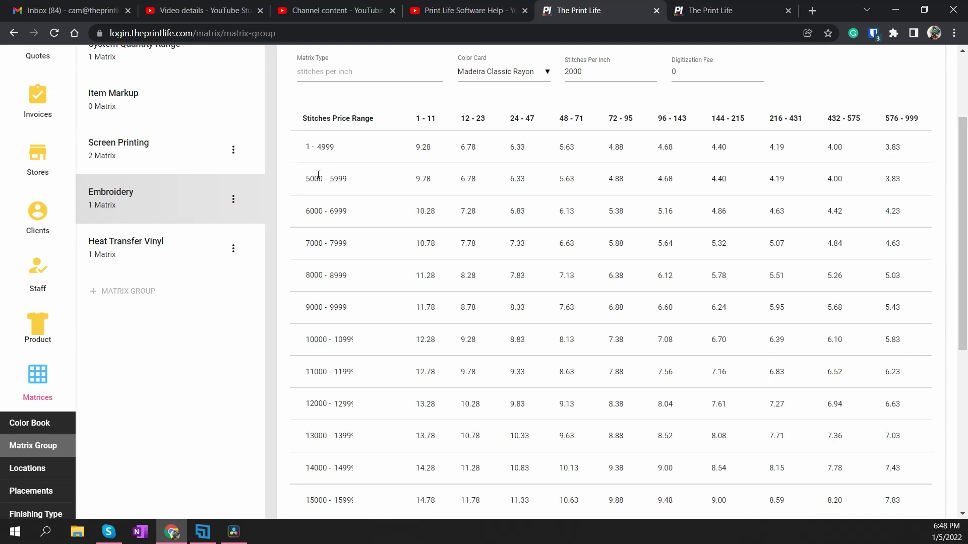
scroll(322, 187, down, 5)
scroll(332, 244, up, 6)
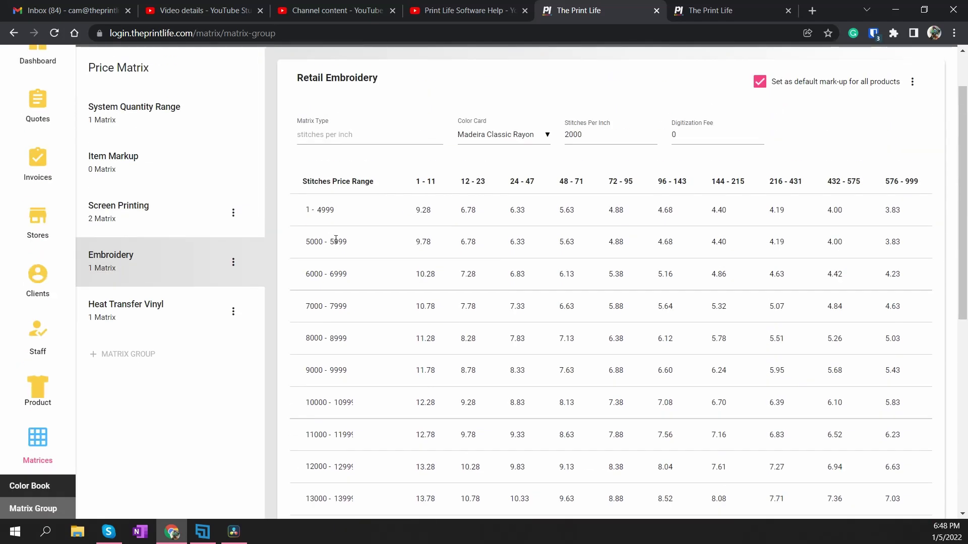
scroll(396, 249, down, 5)
scroll(396, 249, down, 3)
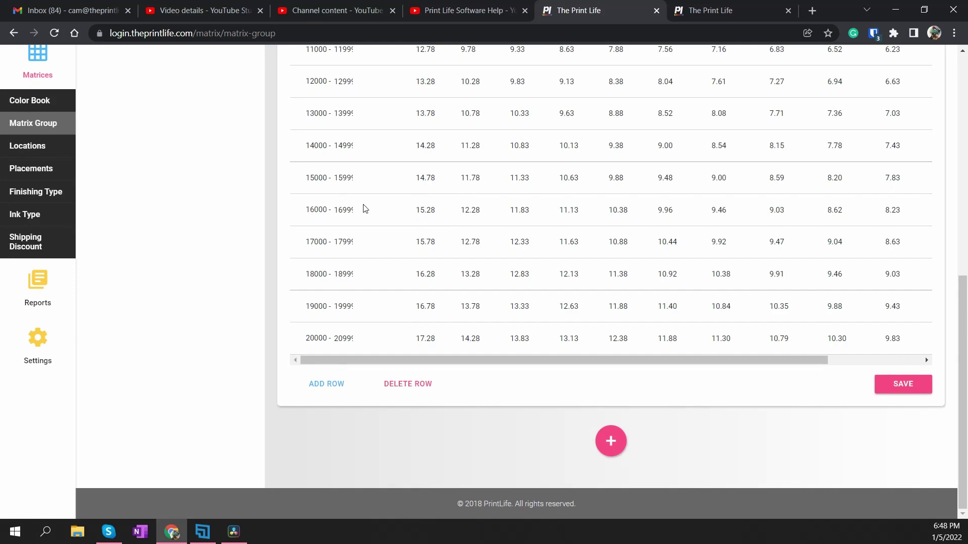
scroll(365, 210, up, 9)
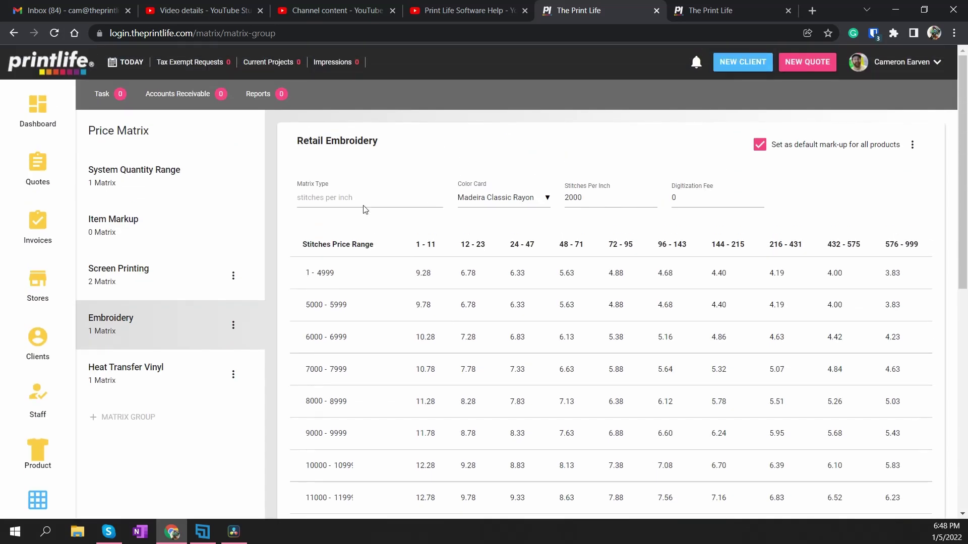
- Review the remaining Retail Embroidery prices and examine the Heat Transfer Vinyl matrix with its per square inch price ranges
scroll(201, 255, down, 9)
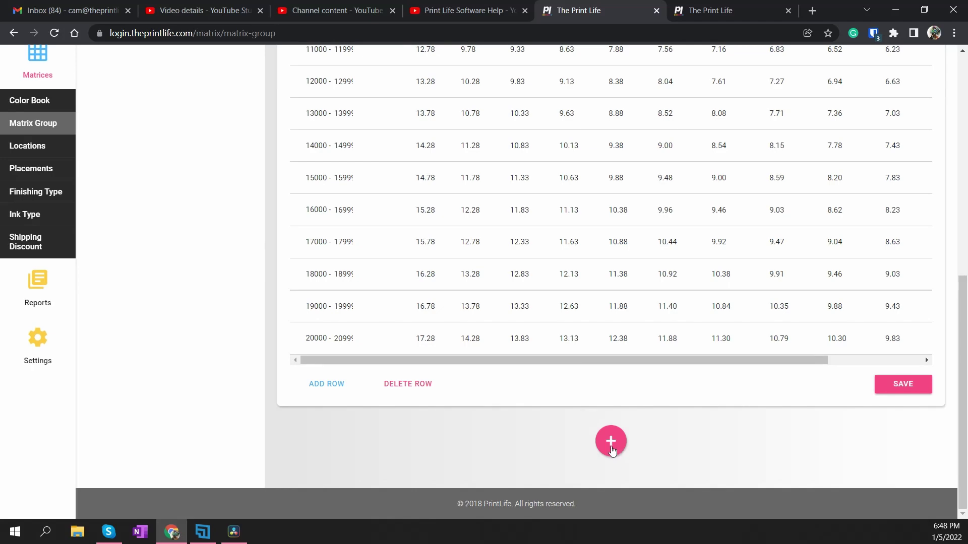
scroll(237, 297, up, 10)
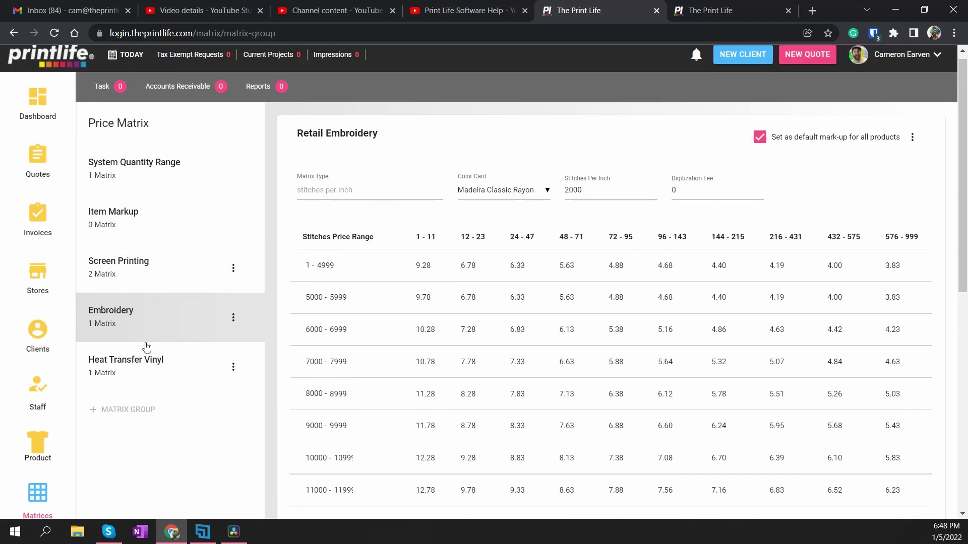
click(145, 367)
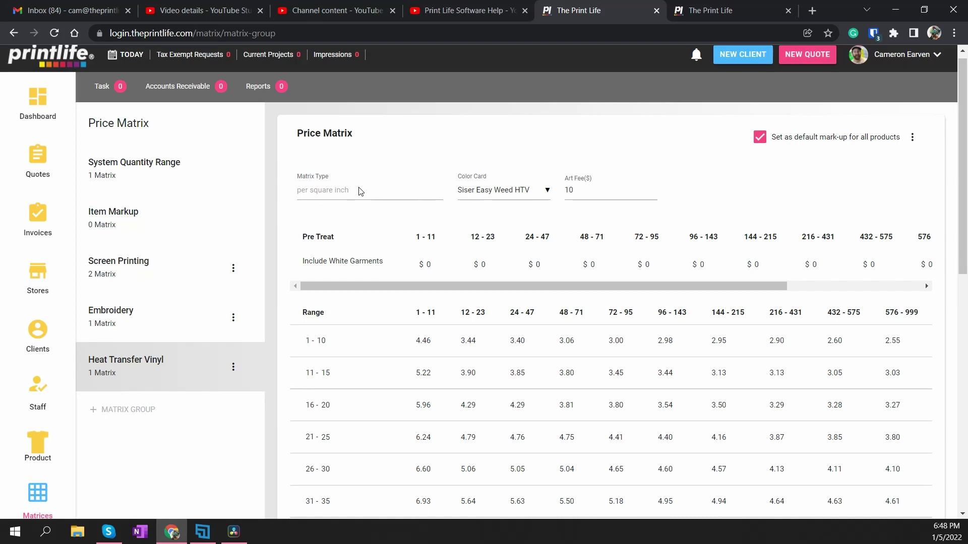
scroll(285, 217, down, 2)
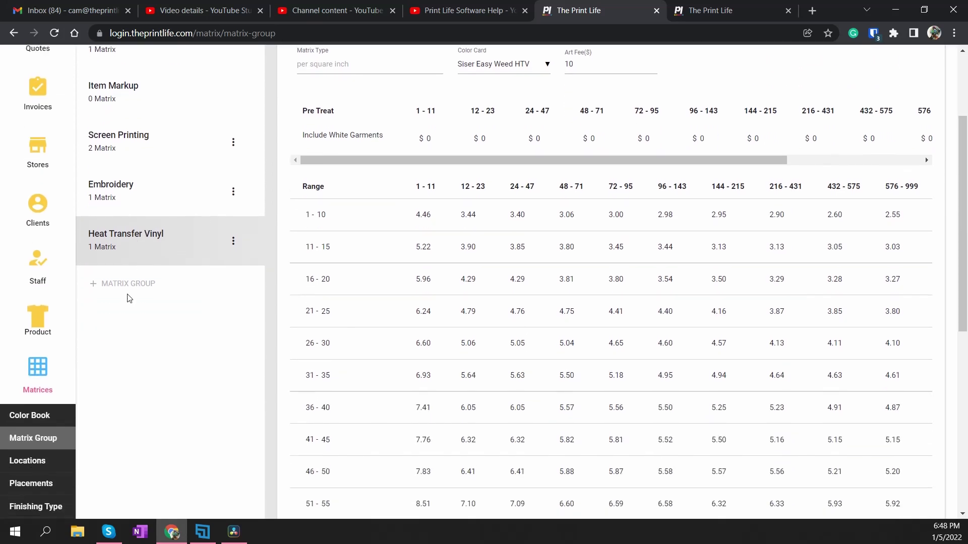
- Add a matrix group named Banner, save it and open the new group
click(132, 284)
click(453, 289)
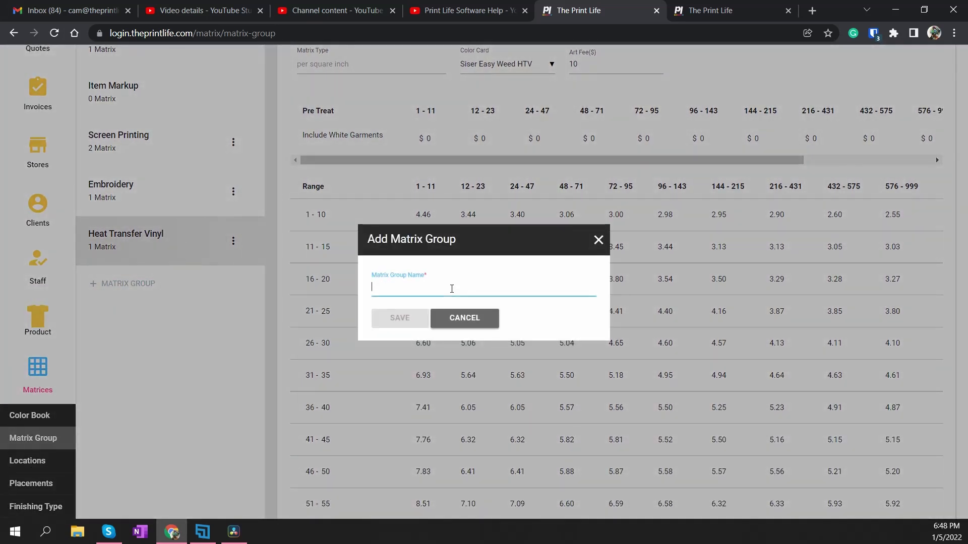
text(Banner)
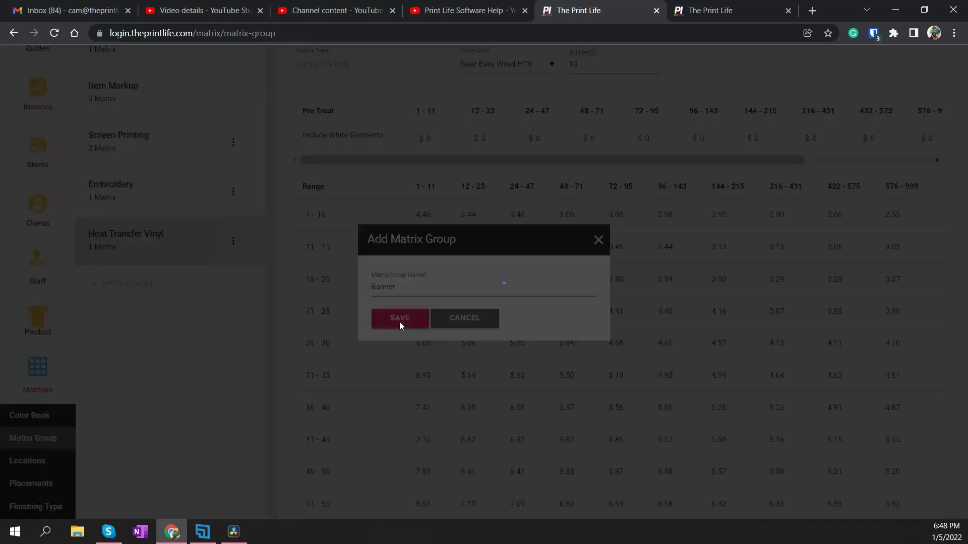
click(399, 319)
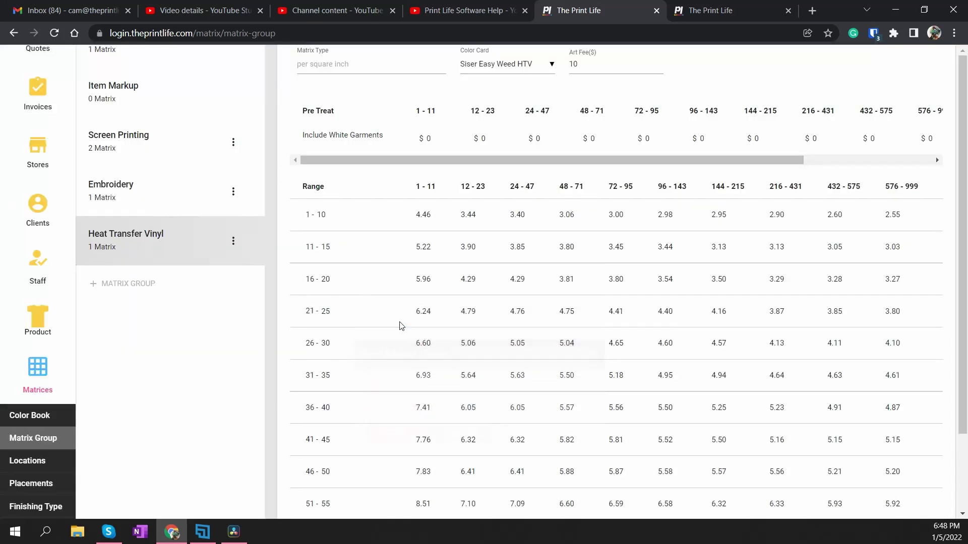
click(107, 302)
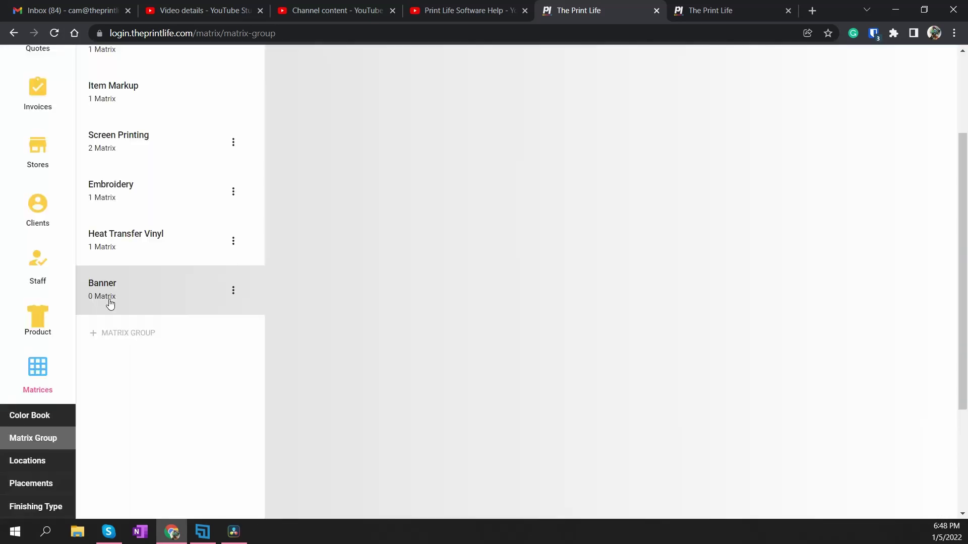
- Add a price matrix to the Banner group with the matrix type per item and the Banner color card
scroll(308, 277, up, 3)
click(611, 167)
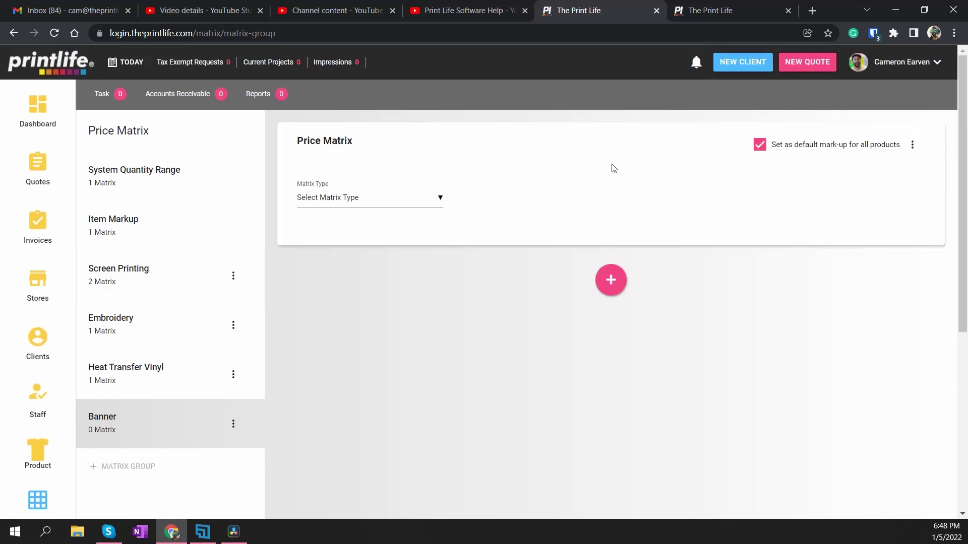
click(394, 201)
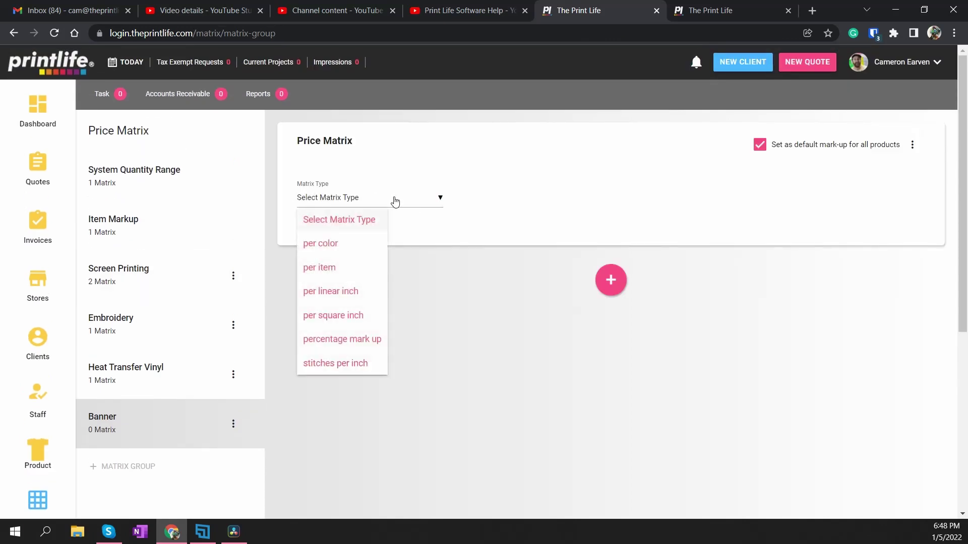
click(331, 271)
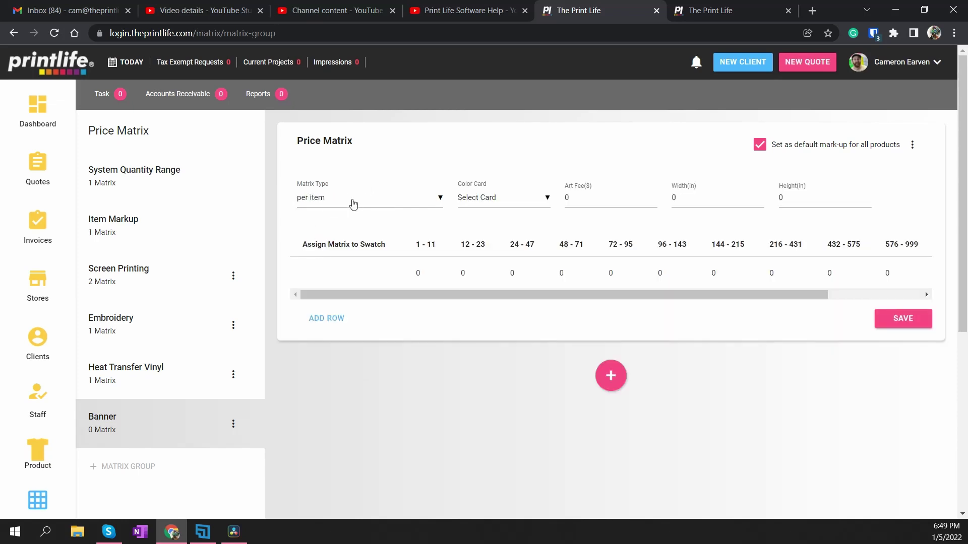
click(508, 201)
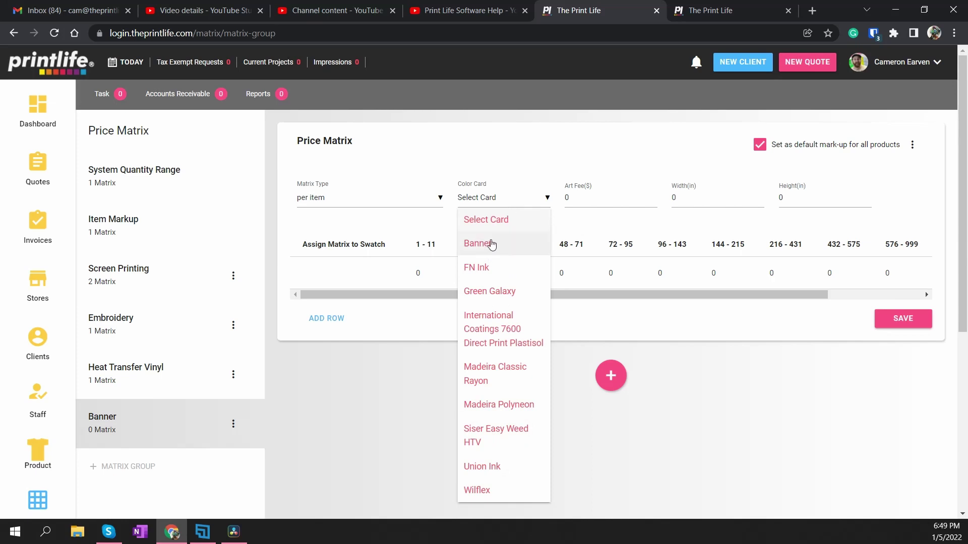
click(492, 246)
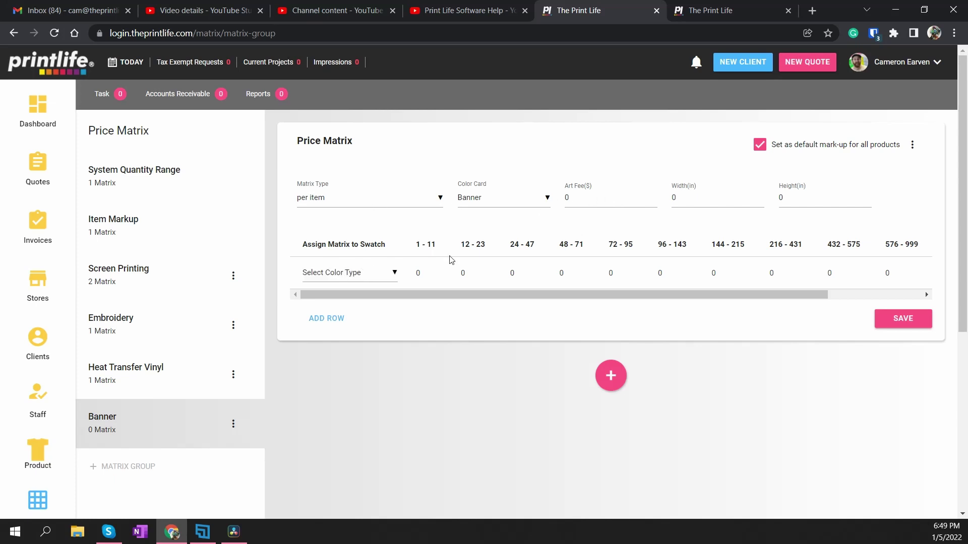
- Set the Banner matrix's width to 72 inches and its height to 36 inches
click(686, 196)
key(Tab)
text(36)
click(649, 219)
- Assign the first matrix row to the Glossy swatch and add a second row for the Matt swatch
click(391, 272)
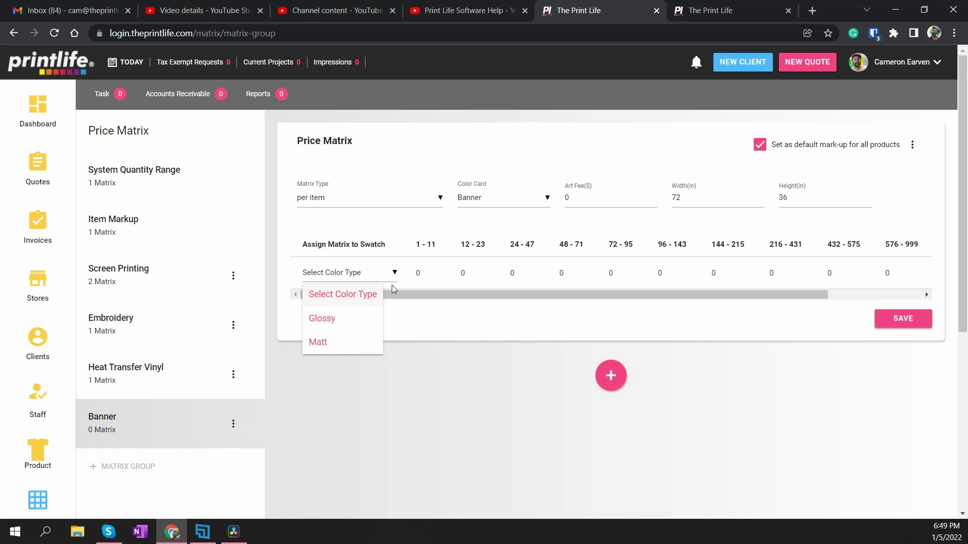
click(336, 324)
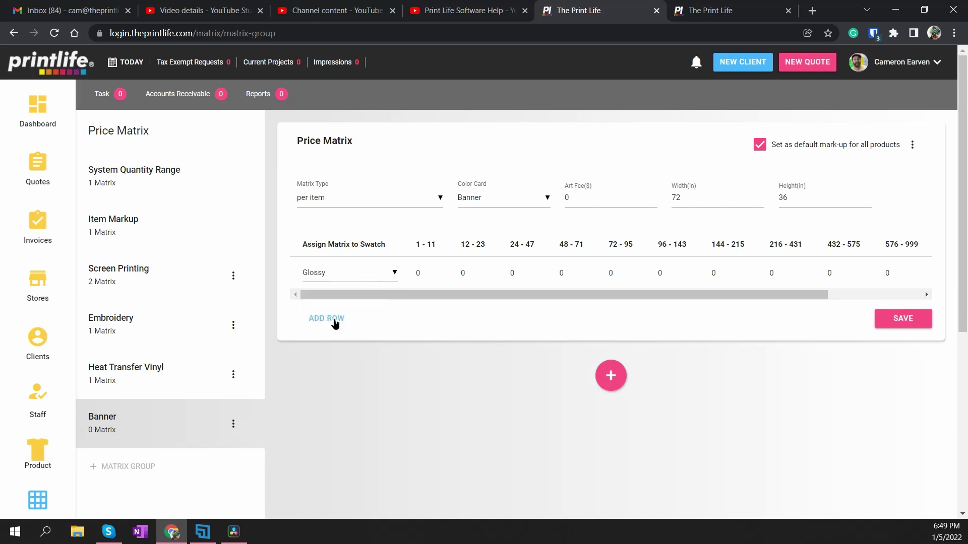
click(334, 318)
click(339, 305)
click(319, 376)
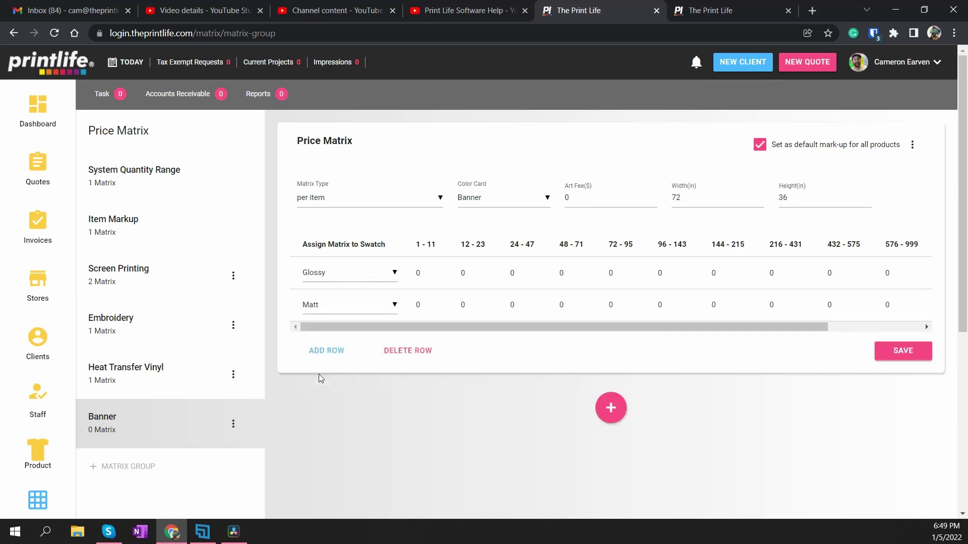
- Price Glossy at 12 and Matt at 10 for the 1 - 11 and 12 - 23 quantity ranges, and save the matrix
click(692, 20)
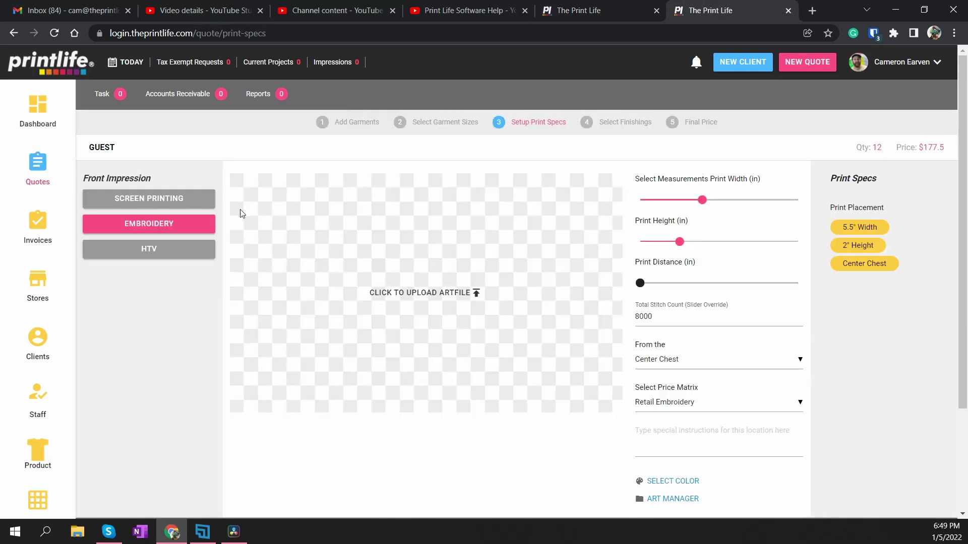
click(591, 12)
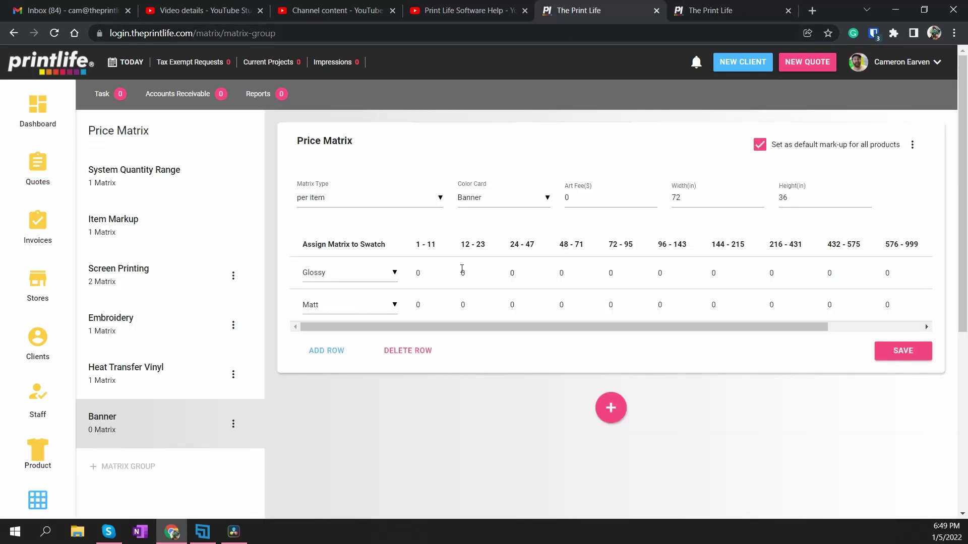
text(12)
click(421, 304)
text(10)
click(463, 273)
text(12)
click(456, 305)
text(1)
click(903, 356)
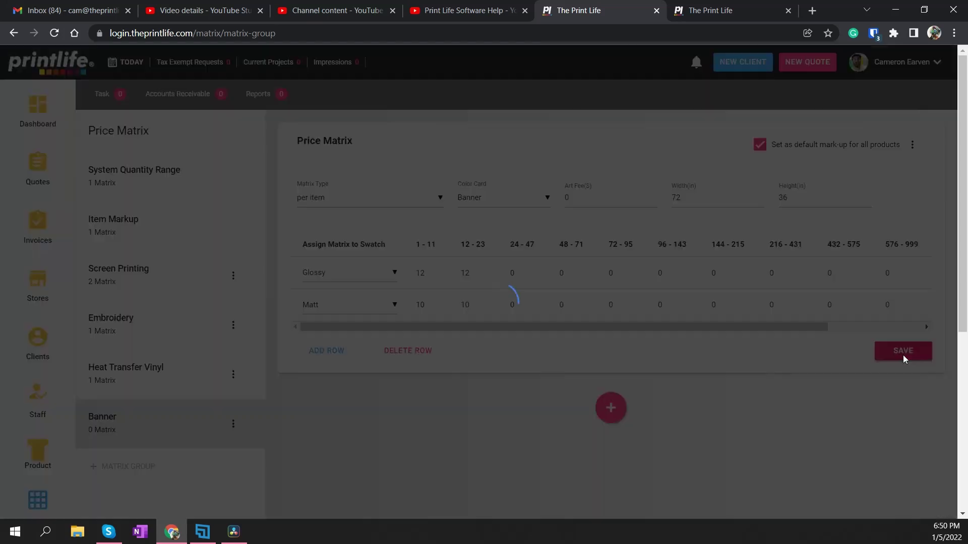
- Set the Banner matrix's art fee to $10 and save the matrix again
click(557, 232)
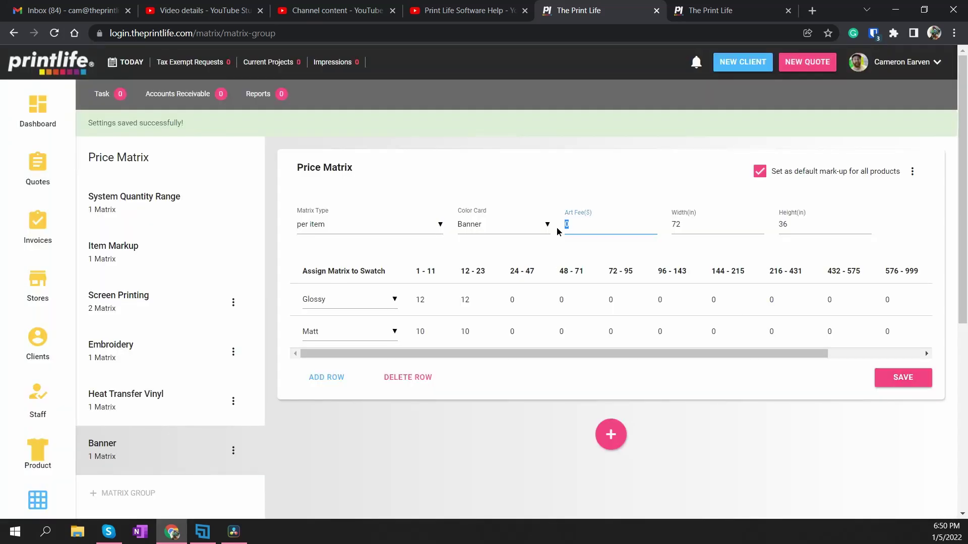
click(903, 377)
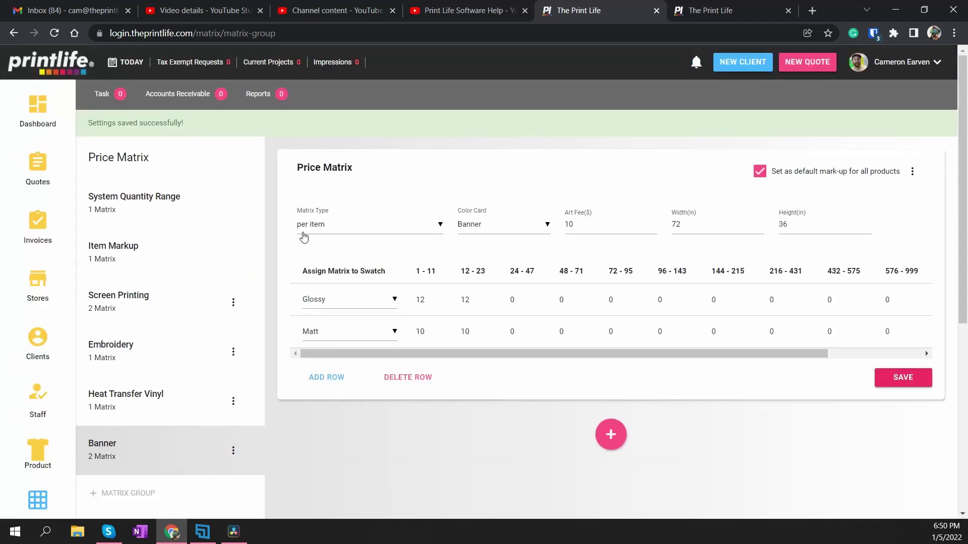
scroll(317, 260, down, 2)
scroll(262, 313, up, 1)
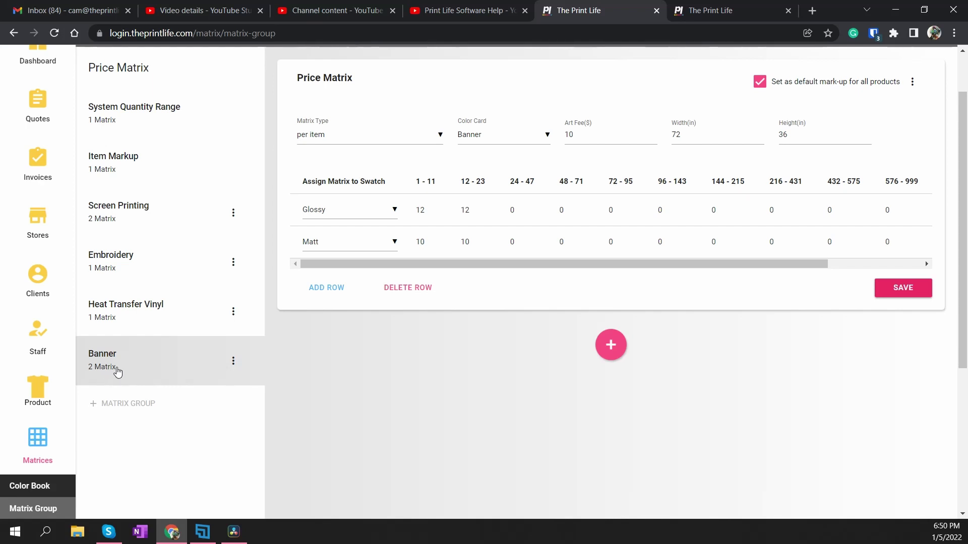
- Leave the matrix groups, discarding unsaved changes, and open the embellishment locations under Matrices
scroll(254, 337, down, 2)
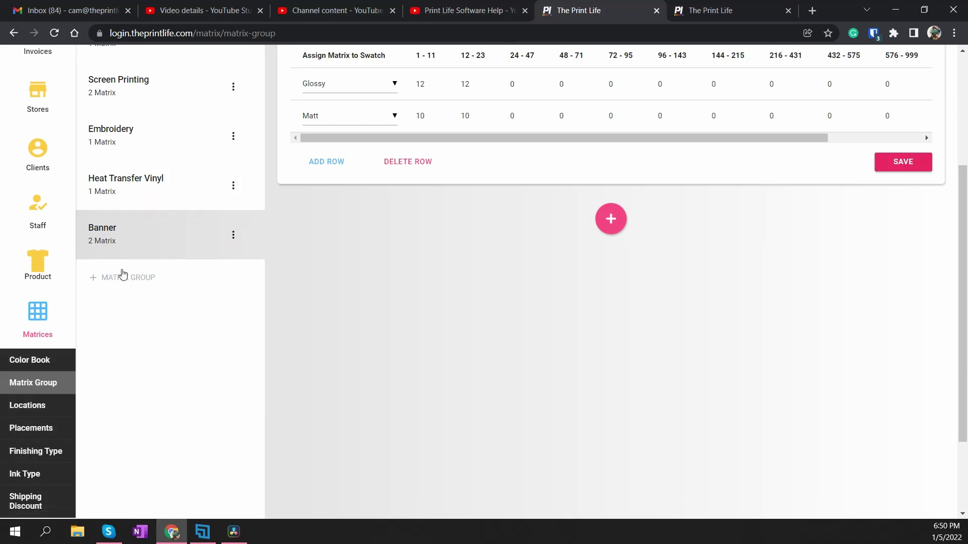
click(35, 405)
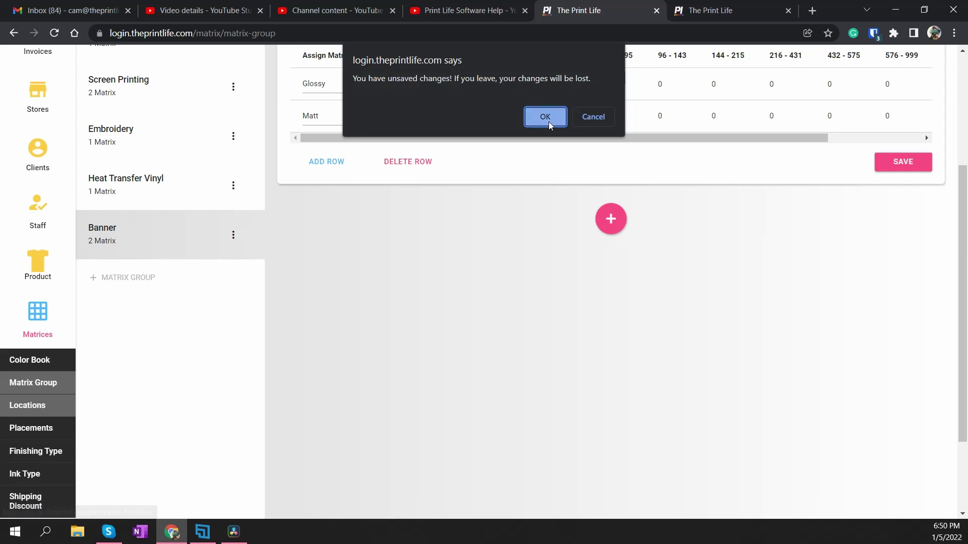
click(545, 116)
scroll(100, 360, down, 5)
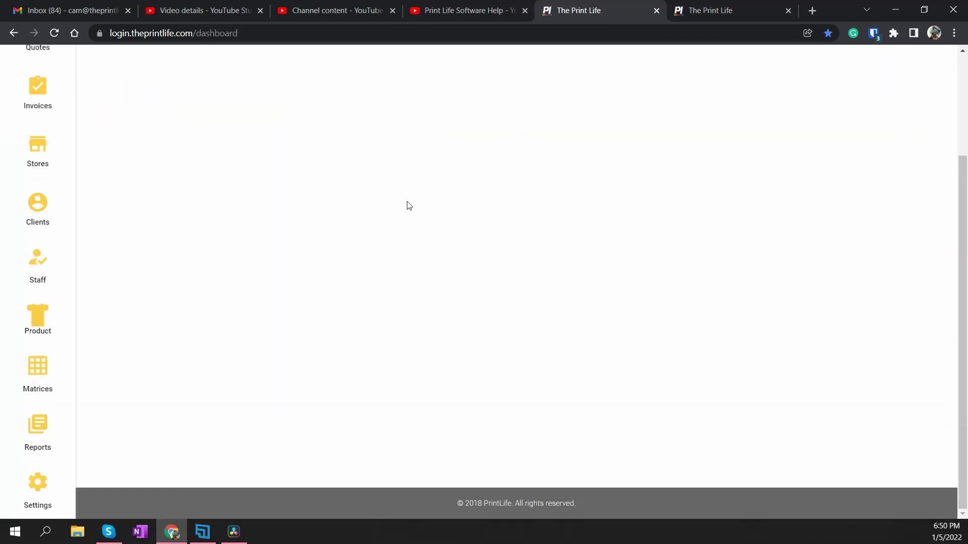
click(38, 373)
scroll(38, 389, down, 3)
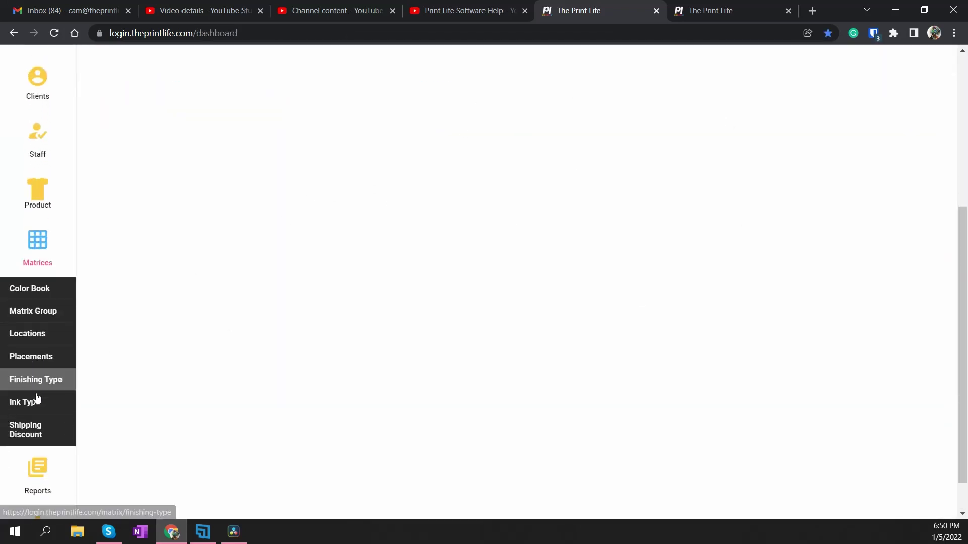
click(21, 343)
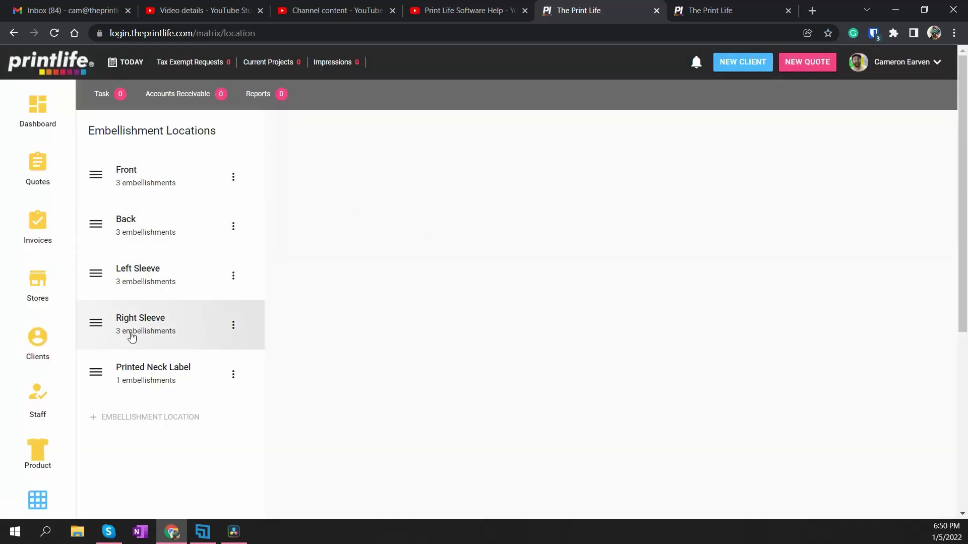
- Switch to the open quote and remove the front location from its print specs
click(688, 12)
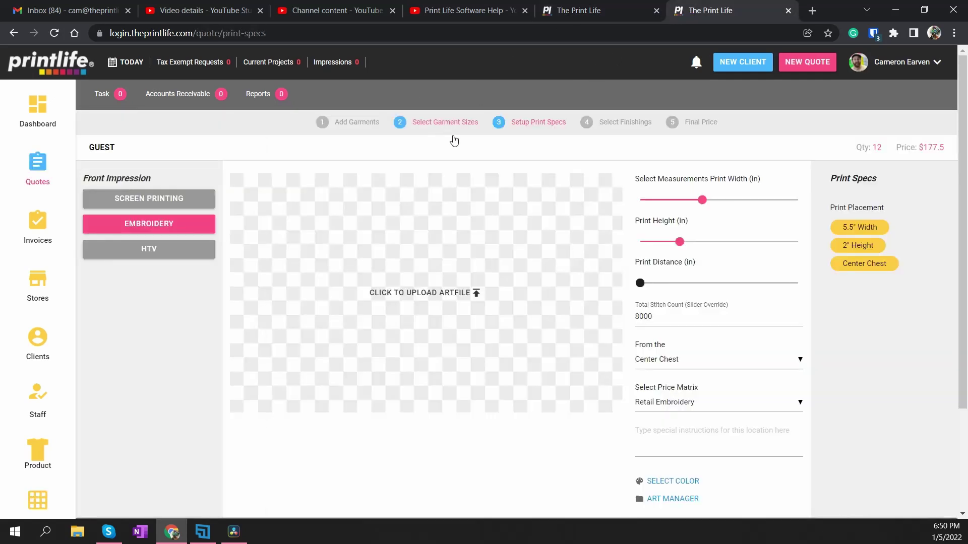
scroll(387, 279, down, 3)
click(212, 400)
scroll(298, 270, up, 3)
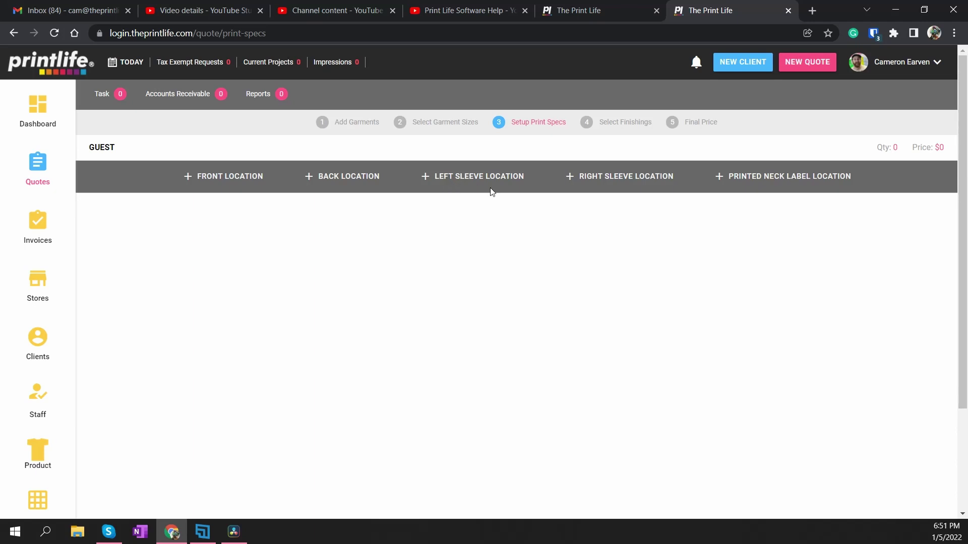
- Add front and back locations to the quote and review the embellishment options of both impressions
click(236, 176)
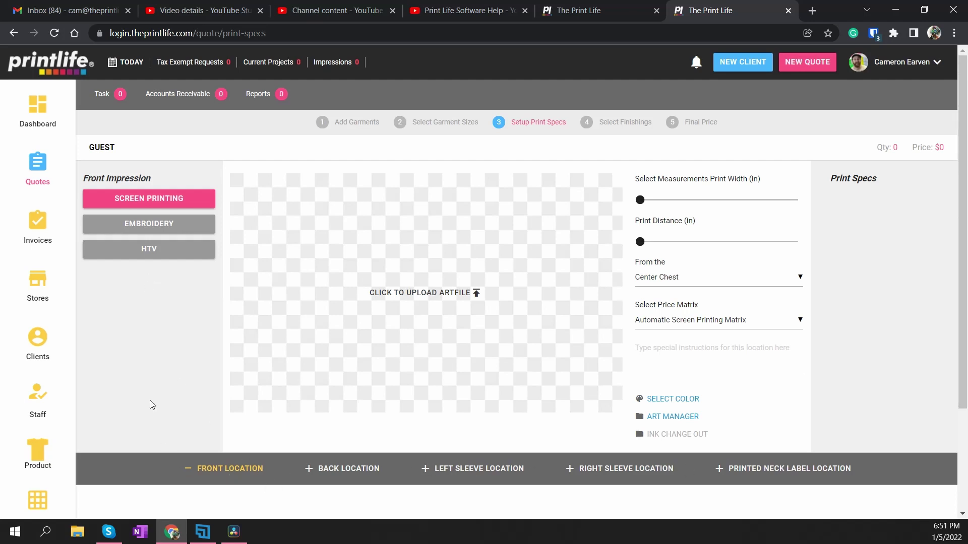
click(345, 468)
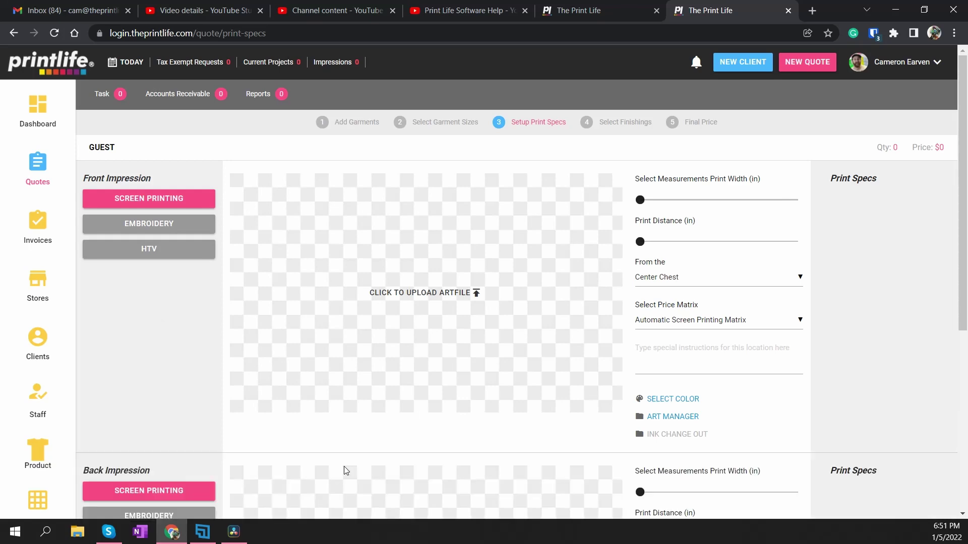
scroll(202, 398, down, 4)
scroll(168, 391, up, 4)
scroll(151, 272, down, 6)
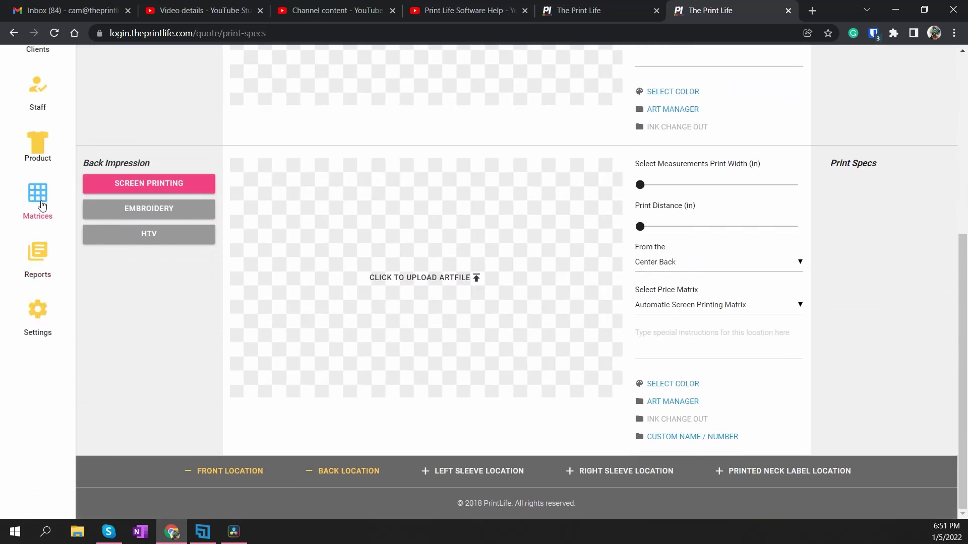
- Return to the embellishment locations list, open the form for adding a location and close it without saving
click(42, 205)
scroll(353, 174, down, 2)
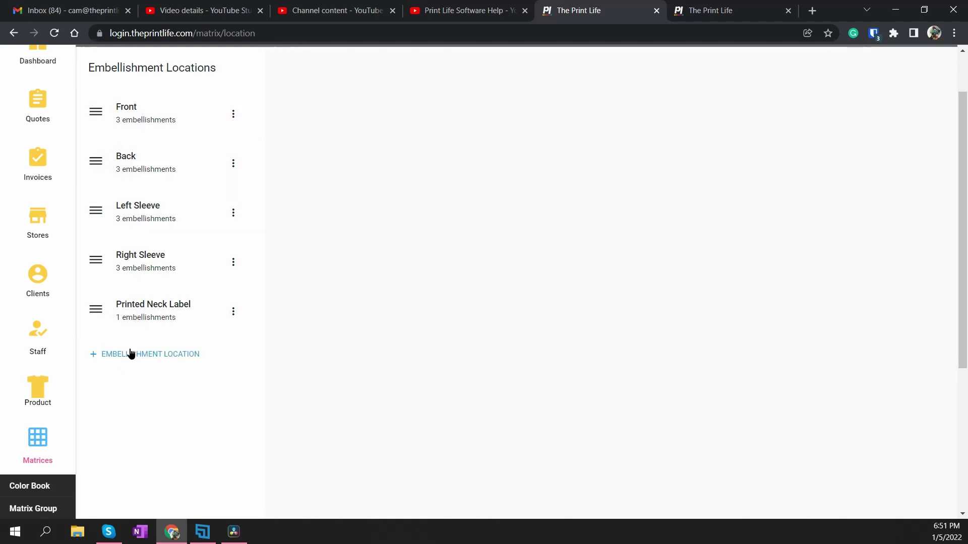
click(130, 354)
click(464, 334)
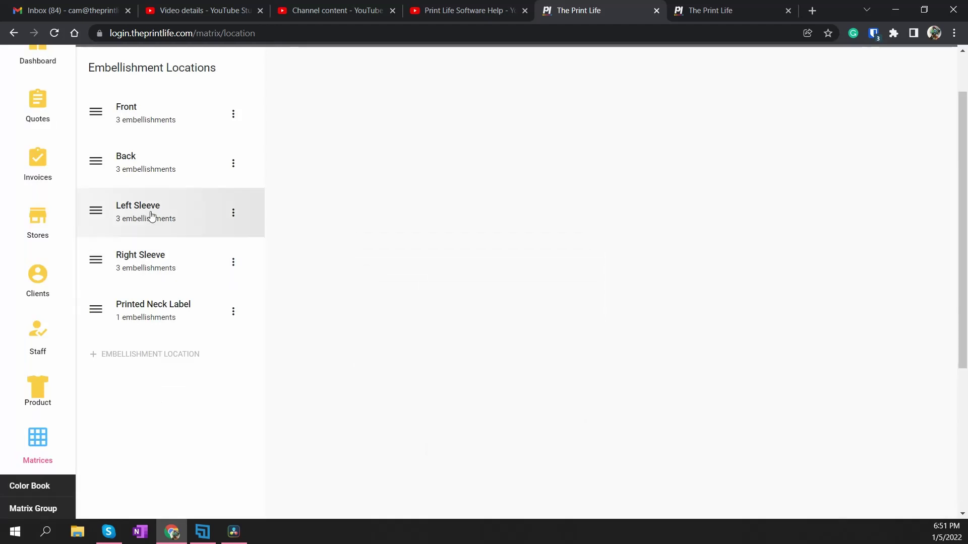
scroll(146, 229, up, 3)
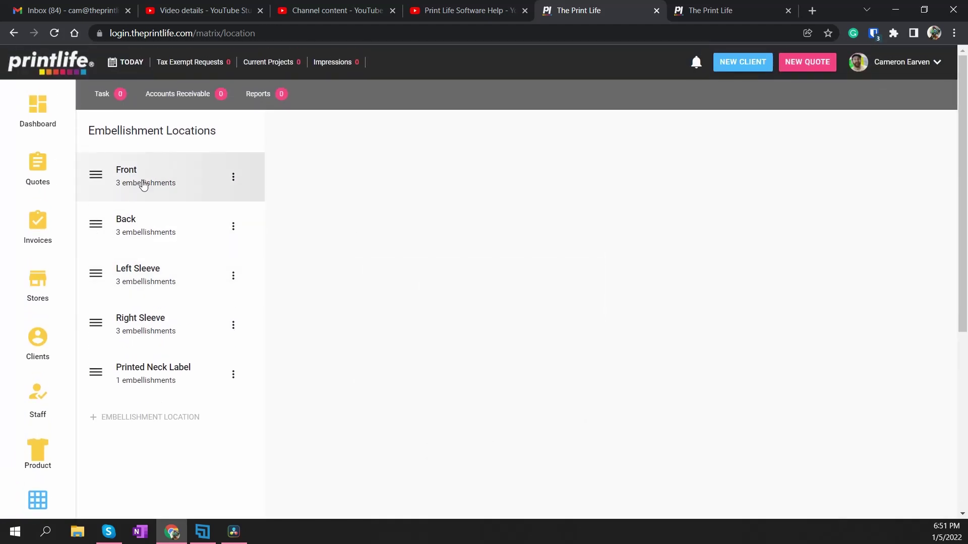
- Add a Banner embellishment with the per item style to the Front location and save it
click(141, 182)
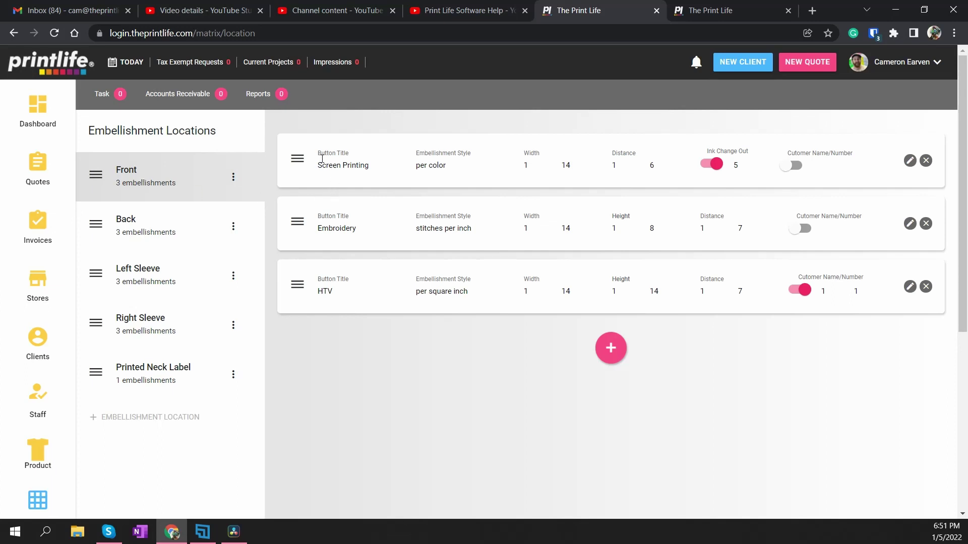
click(615, 352)
click(362, 362)
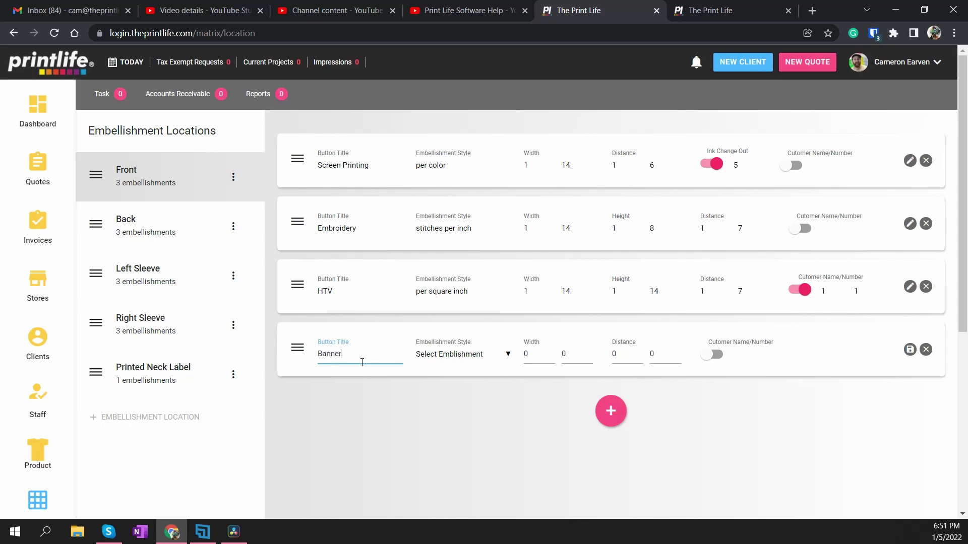
click(459, 359)
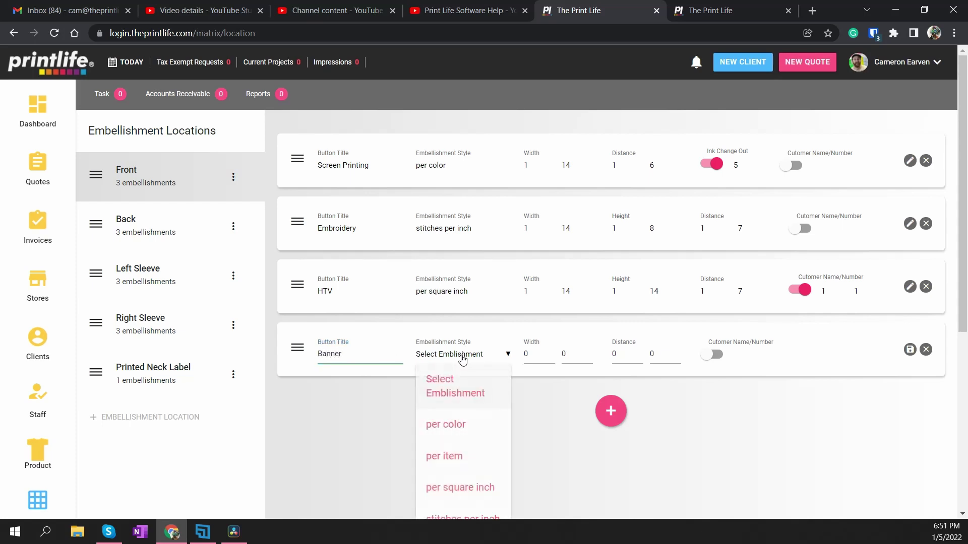
scroll(459, 369, down, 1)
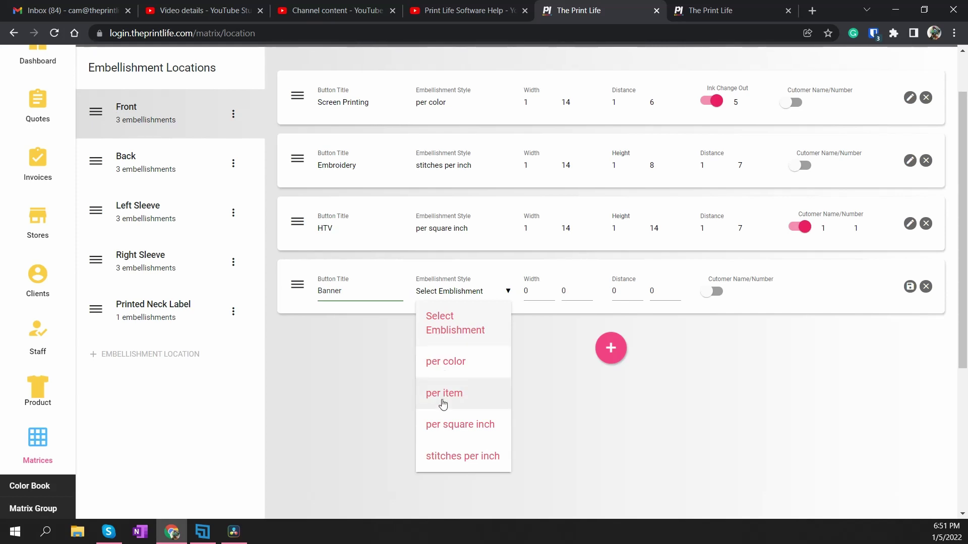
click(441, 400)
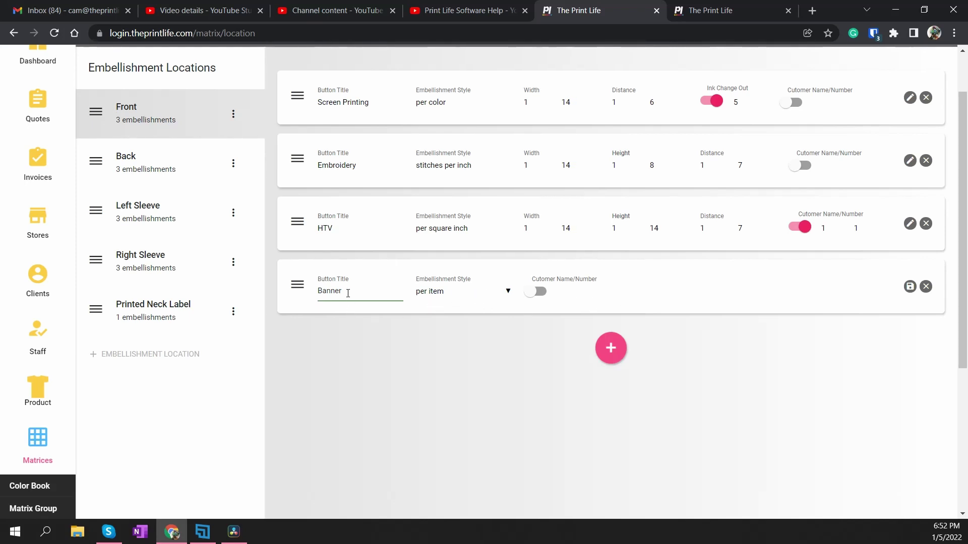
click(448, 295)
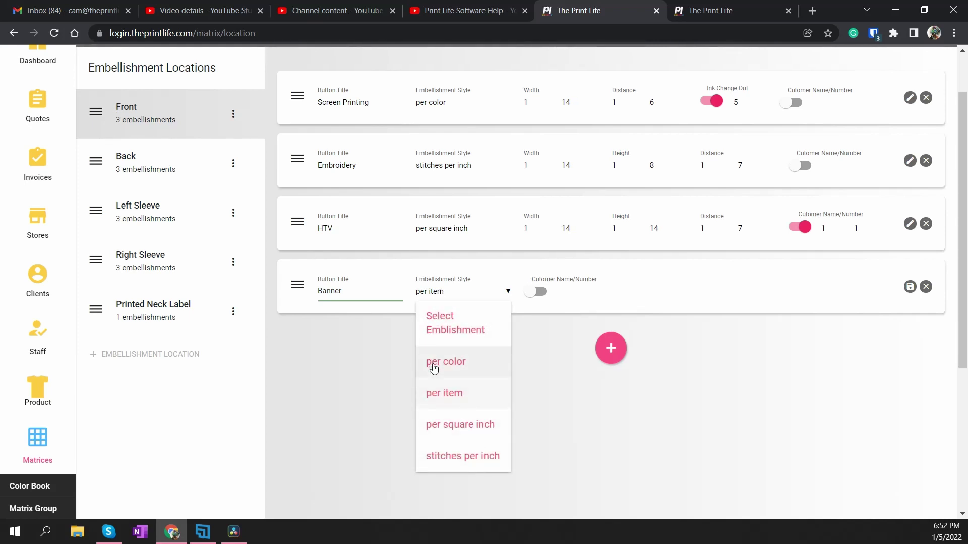
click(371, 355)
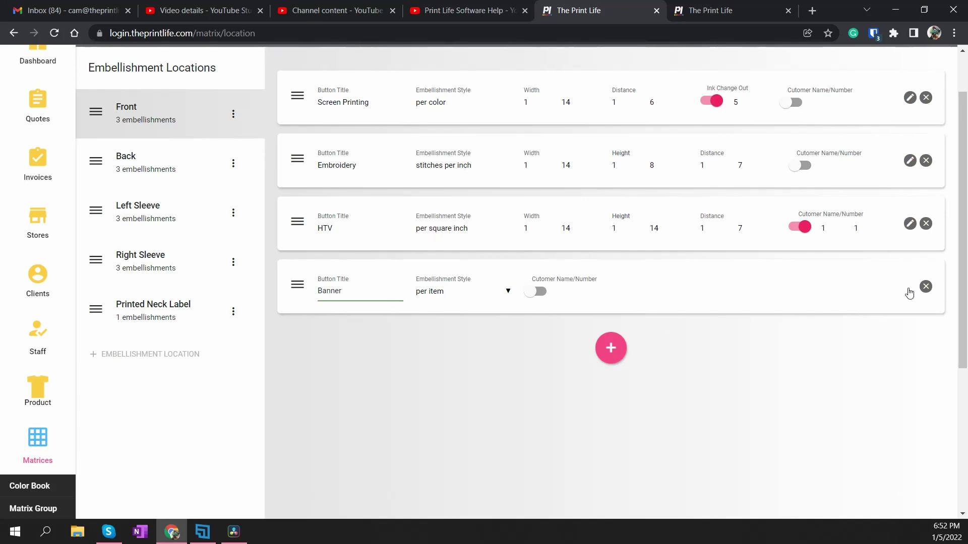
click(909, 287)
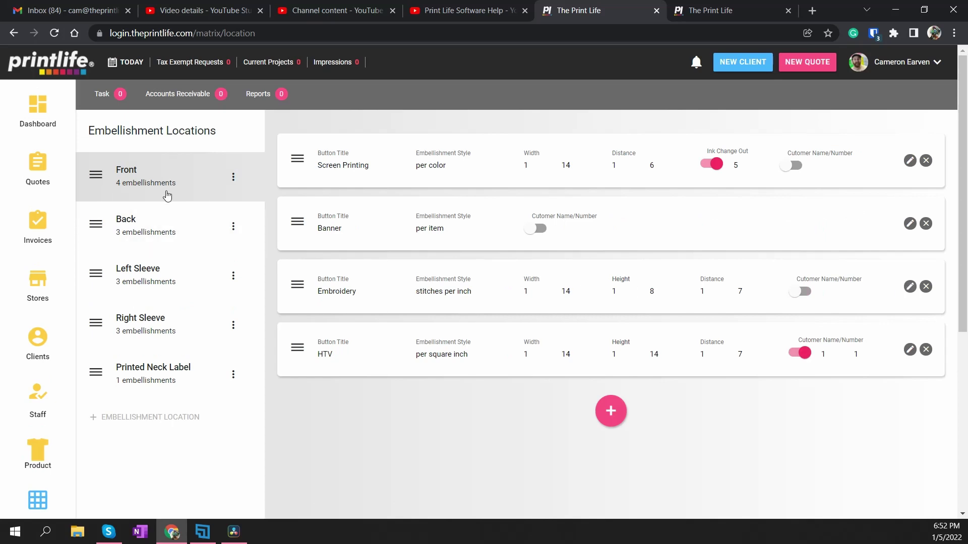
- Add a Banner embellishment with the per item style to the Back location and save it
click(134, 223)
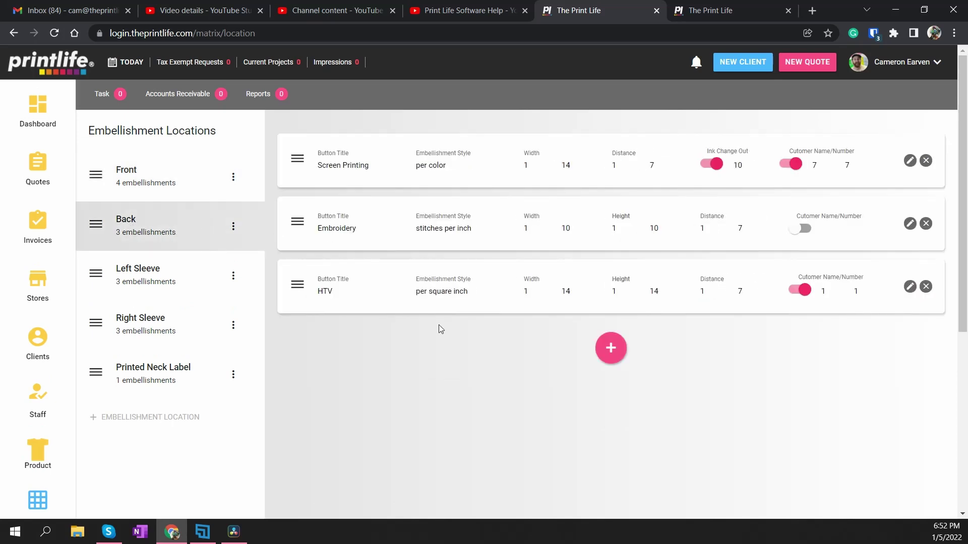
click(611, 349)
click(336, 356)
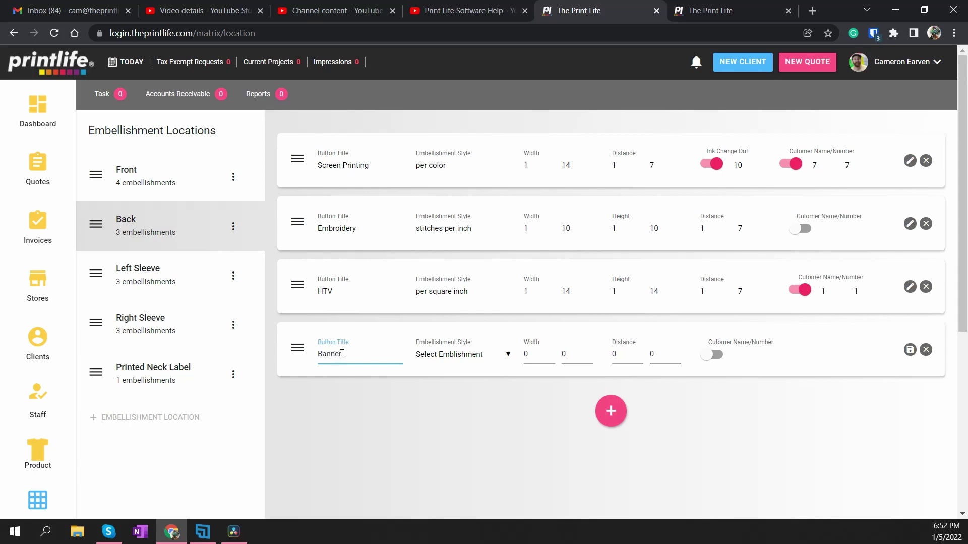
click(444, 355)
click(439, 456)
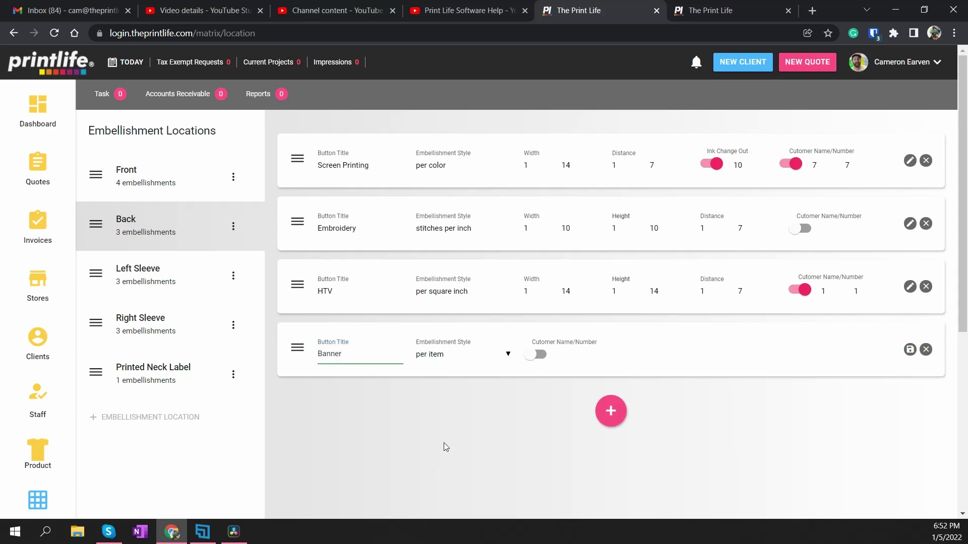
click(910, 351)
- Check the quote's front impression options, return to the locations and move Banner to the end of the Front and Back embellishment lists
click(725, 10)
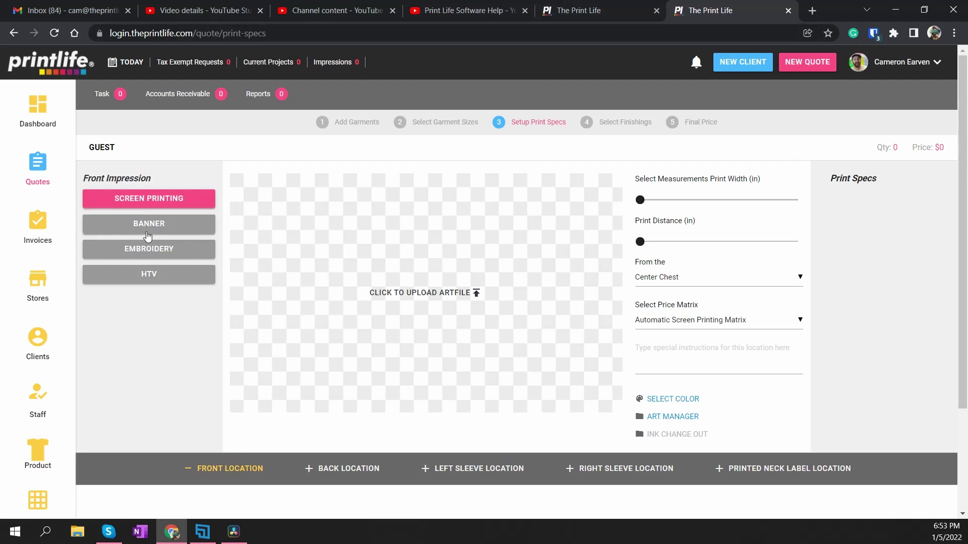
click(564, 12)
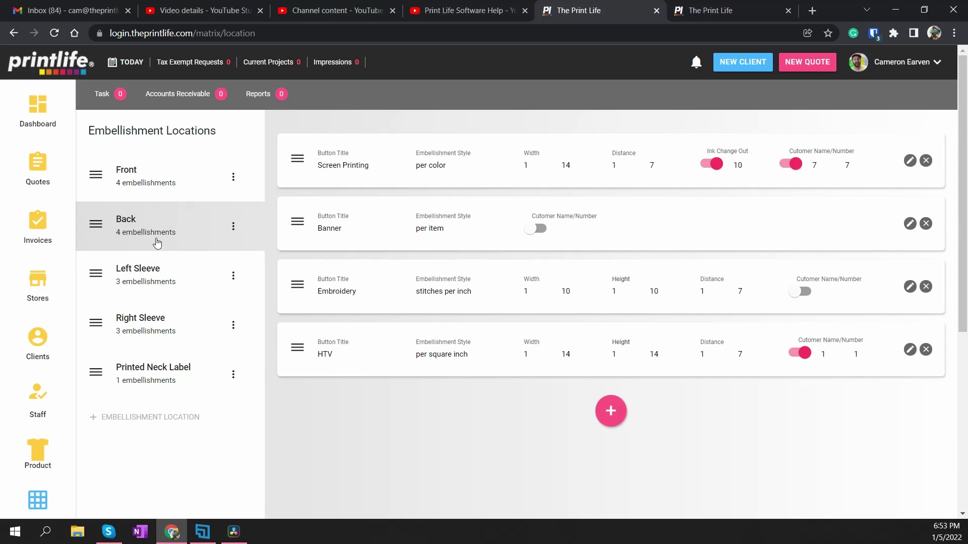
click(144, 181)
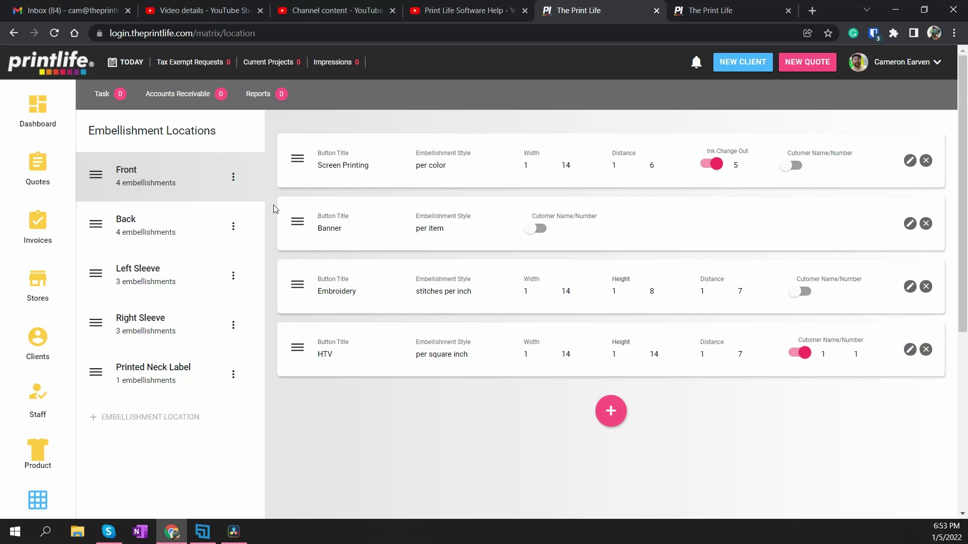
drag(294, 221, 287, 373)
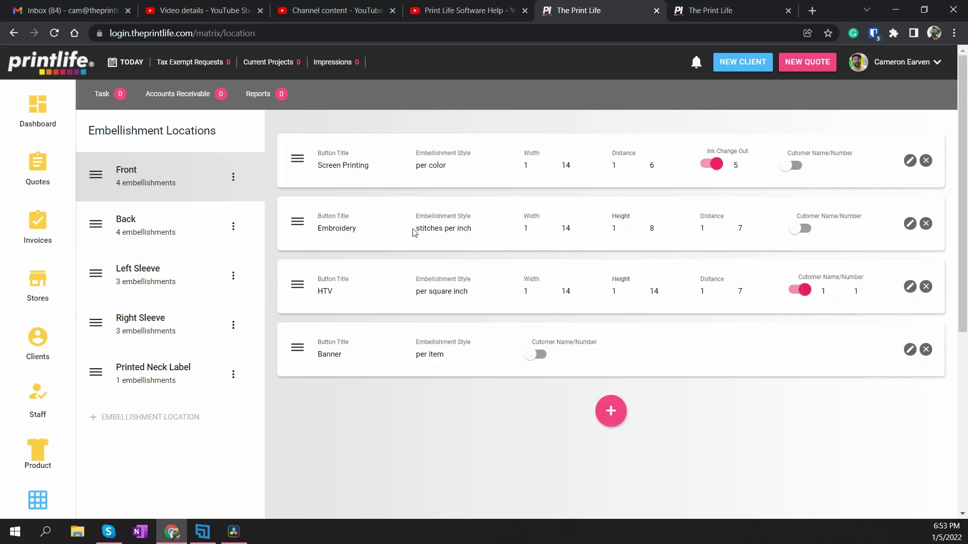
click(161, 230)
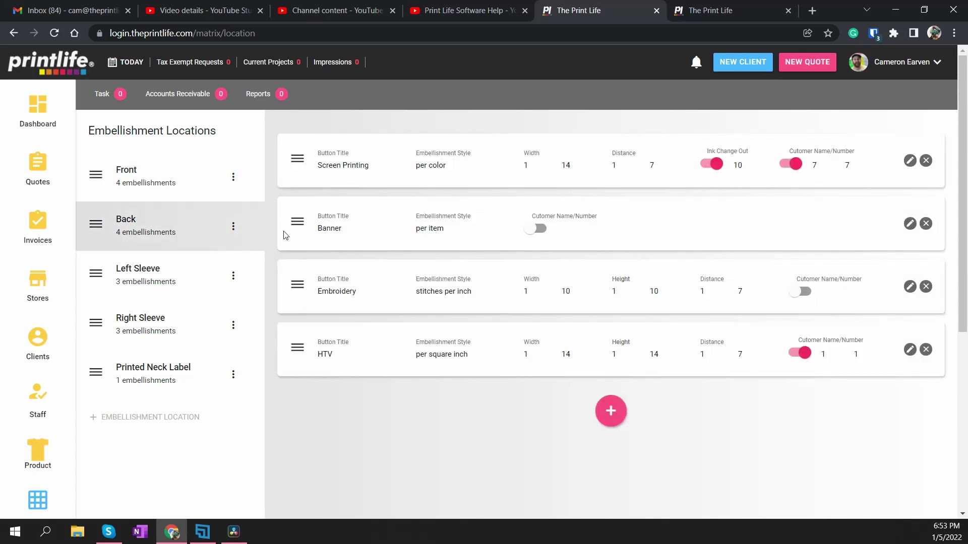
drag(295, 221, 301, 364)
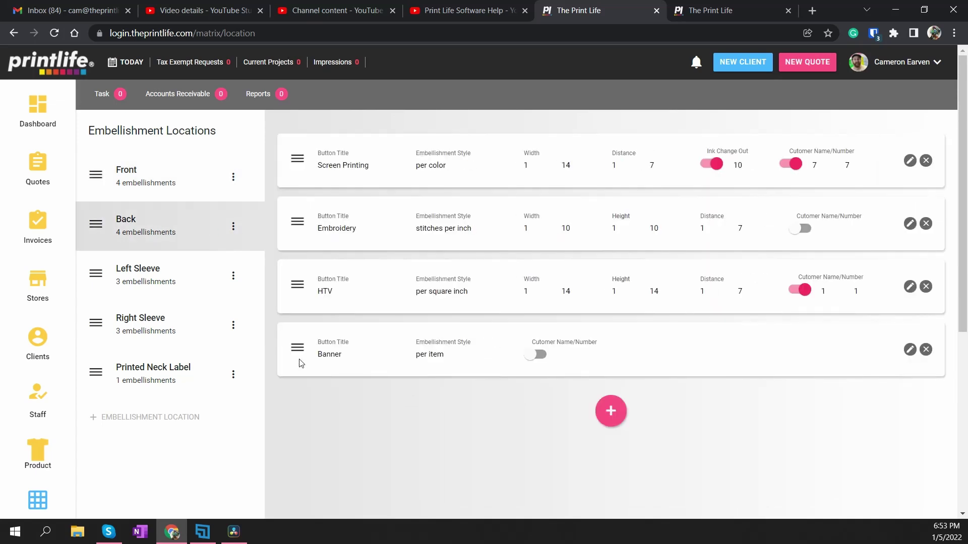
- Switch to the quote, reload it and try the Embroidery, HTV and Banner options of the front impression
click(713, 13)
click(54, 33)
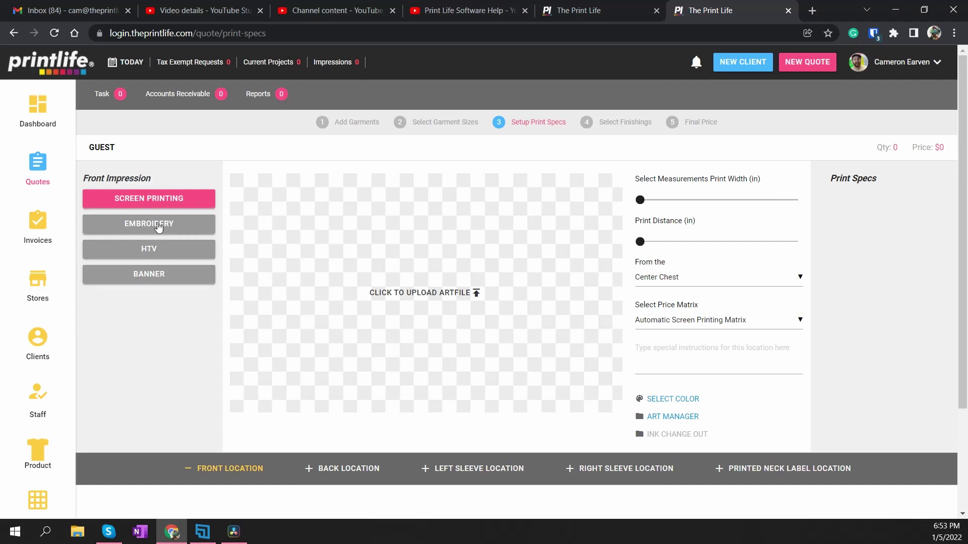
click(154, 230)
click(152, 255)
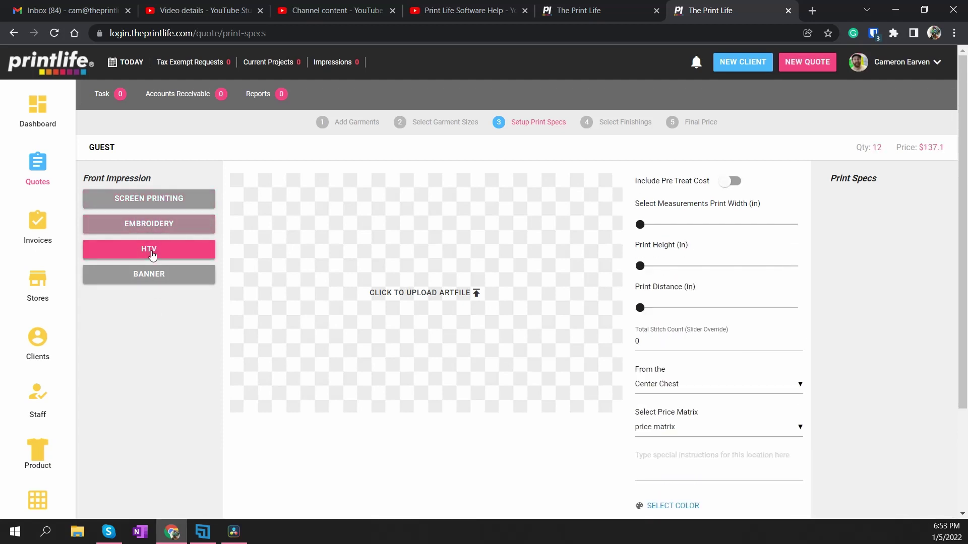
click(146, 276)
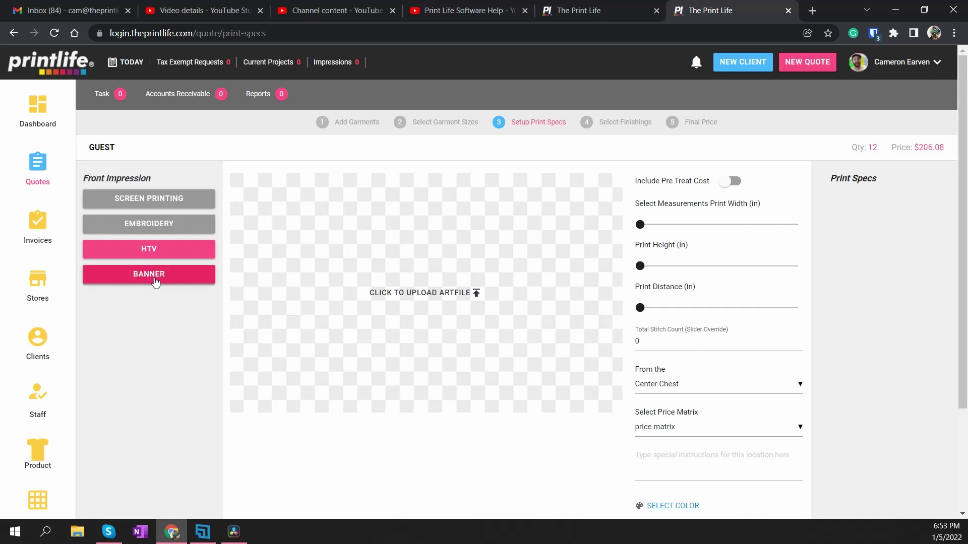
- Return to the embellishment locations and review the embellishments set for Left Sleeve, Right Sleeve and Printed Neck Label
key(ctrl+shift+Tab)
scroll(201, 204, down, 1)
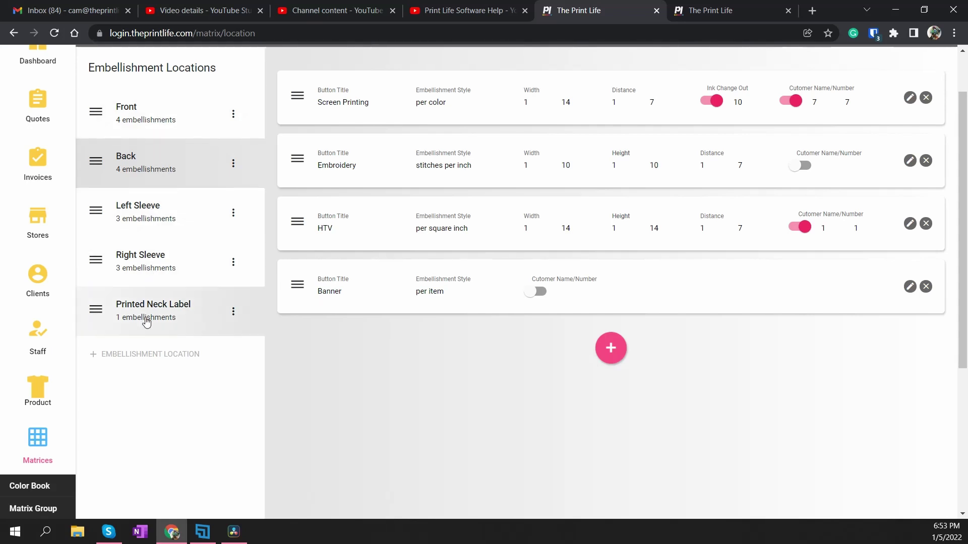
scroll(214, 233, down, 2)
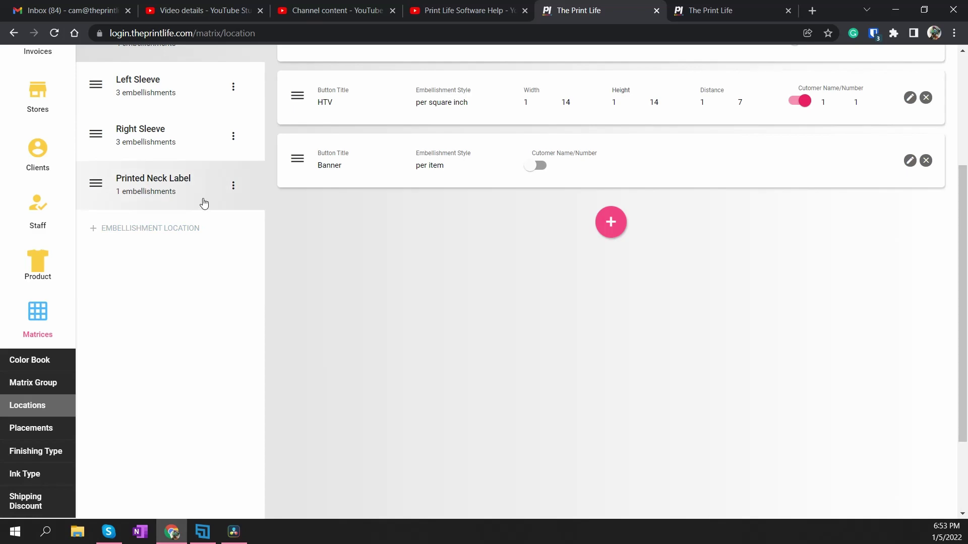
scroll(211, 191, up, 3)
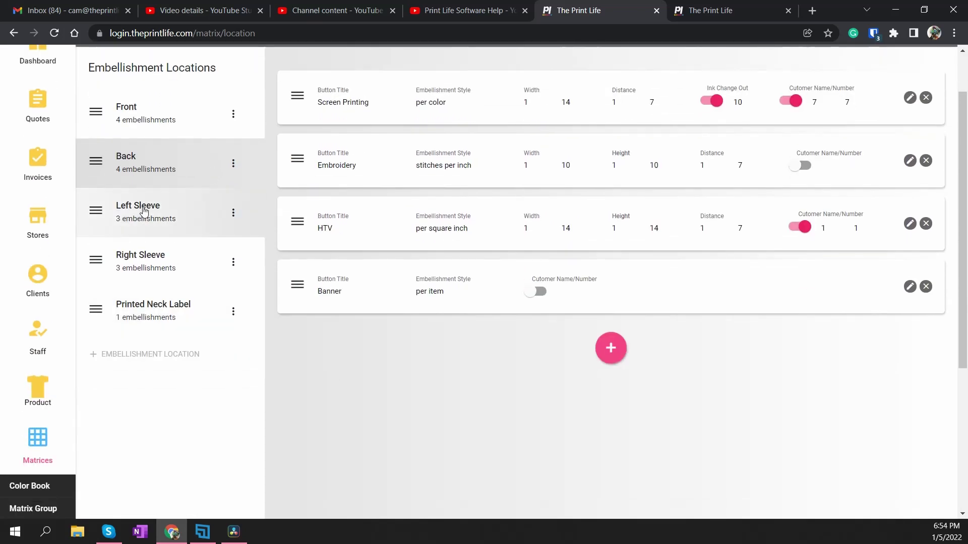
click(141, 218)
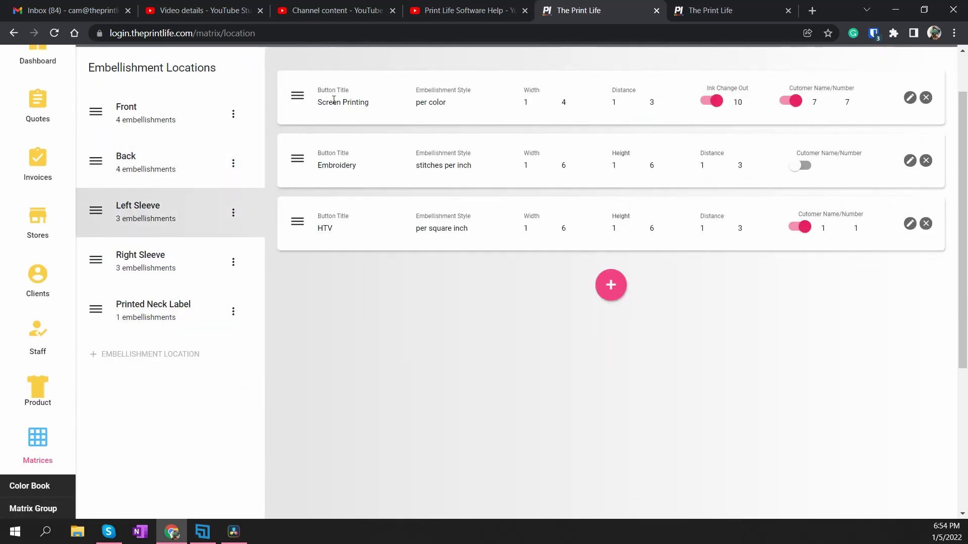
click(144, 260)
click(157, 306)
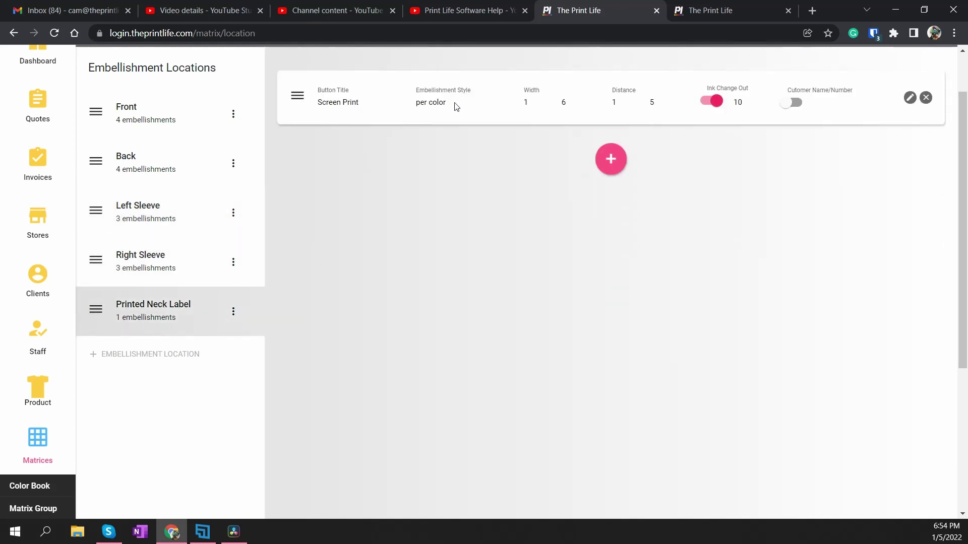
- Look over the list of embellishment locations once more and open the placements under Matrices
scroll(129, 201, down, 3)
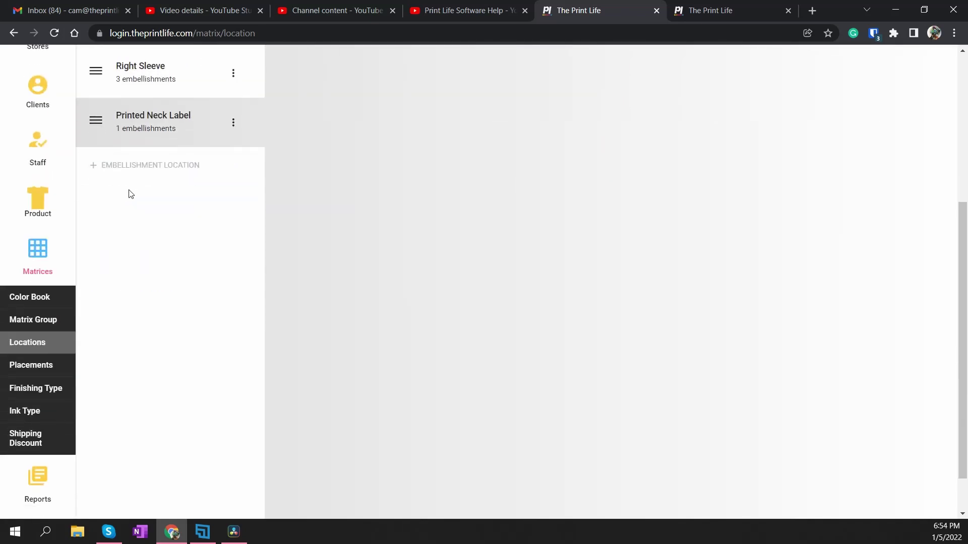
scroll(131, 195, up, 3)
scroll(131, 195, down, 3)
scroll(237, 234, up, 3)
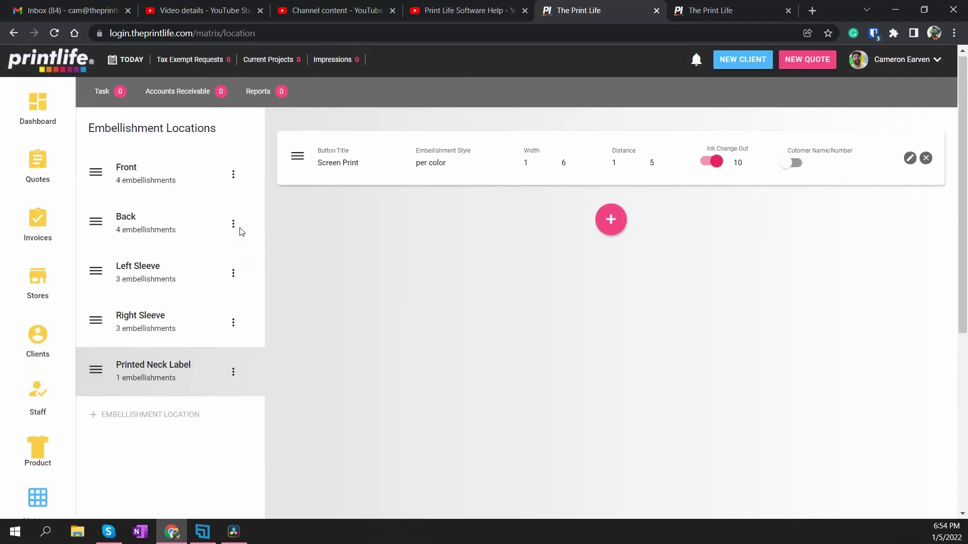
scroll(237, 231, down, 4)
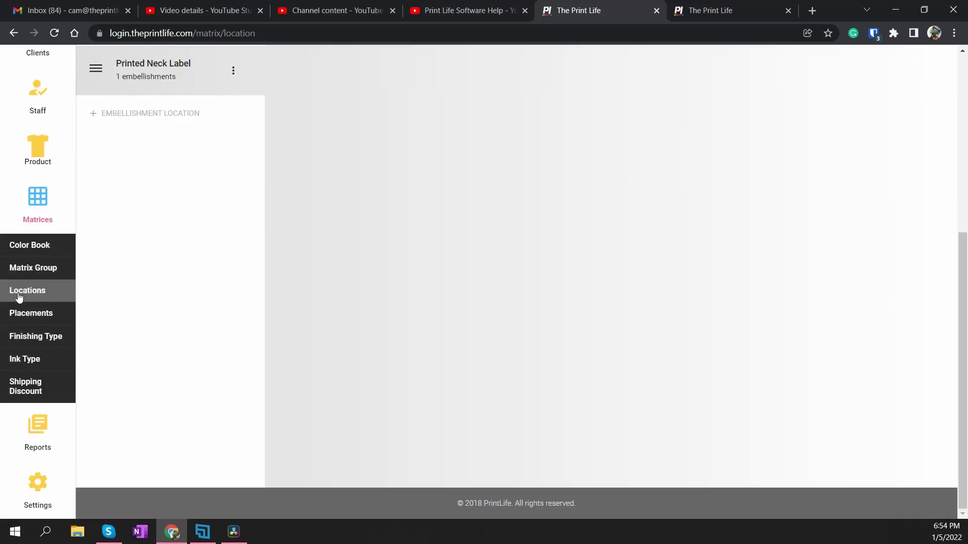
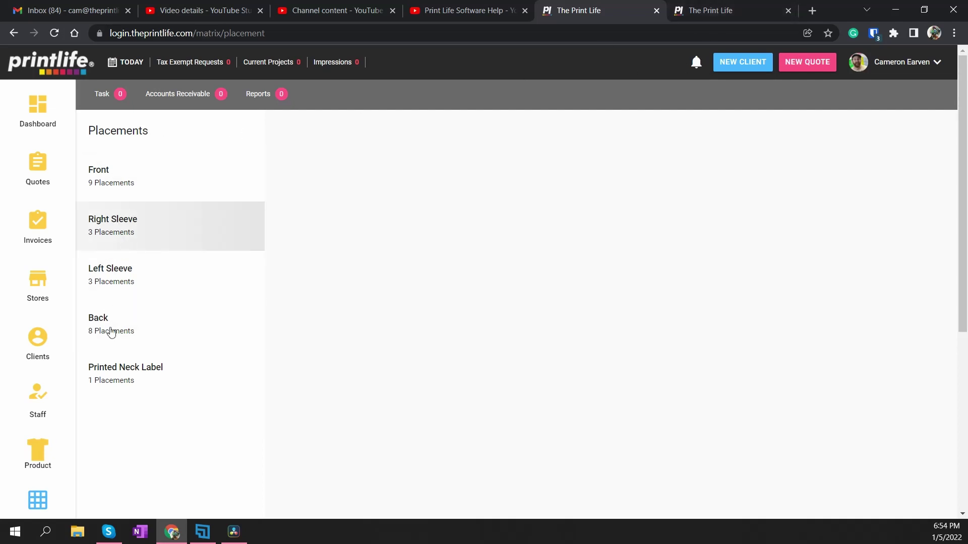
- Review the placement choices for Screen Printing on the quote's front impression, then return to the placements list
click(692, 12)
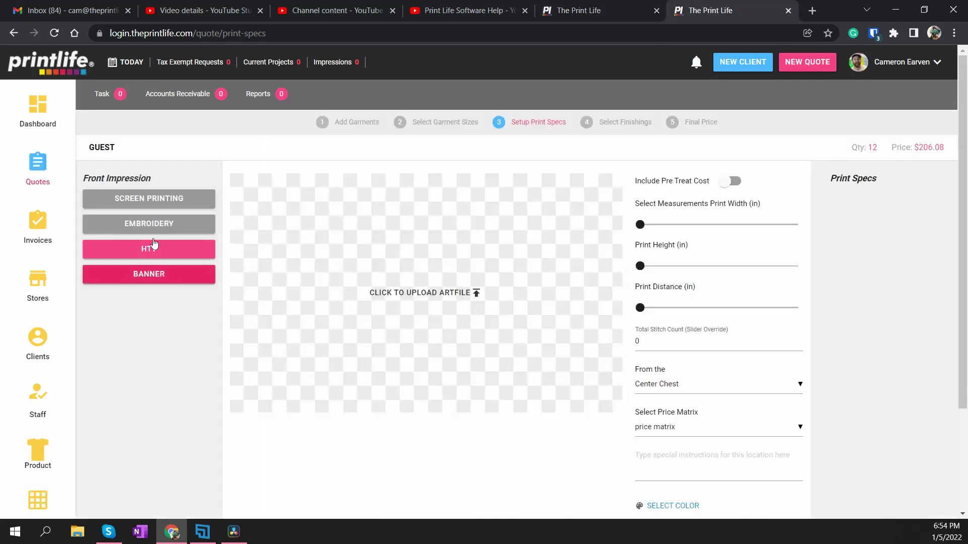
click(147, 201)
scroll(679, 282, down, 1)
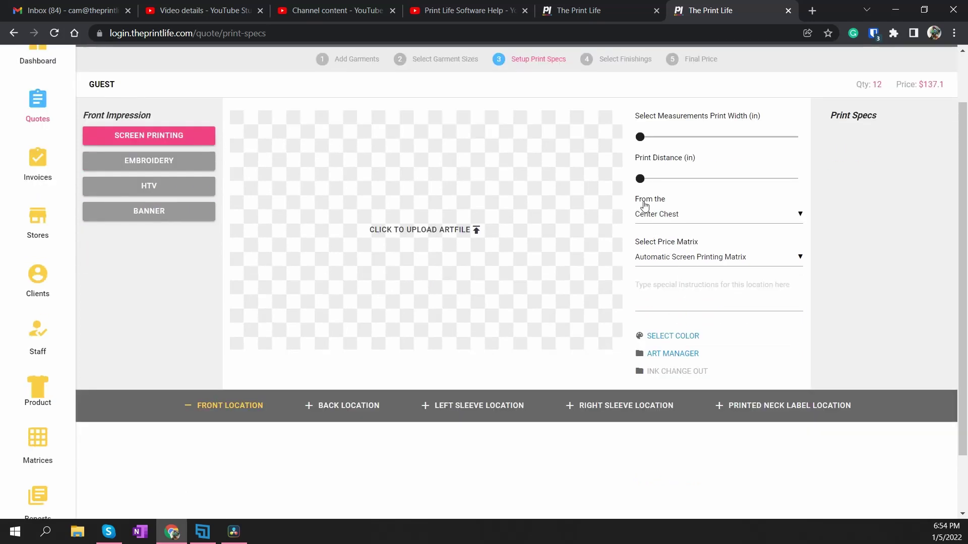
click(667, 218)
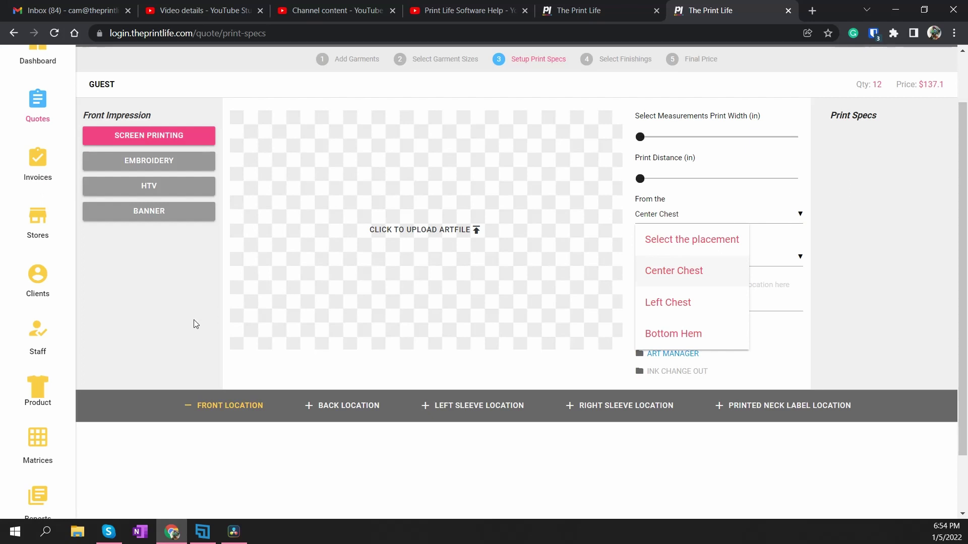
click(196, 407)
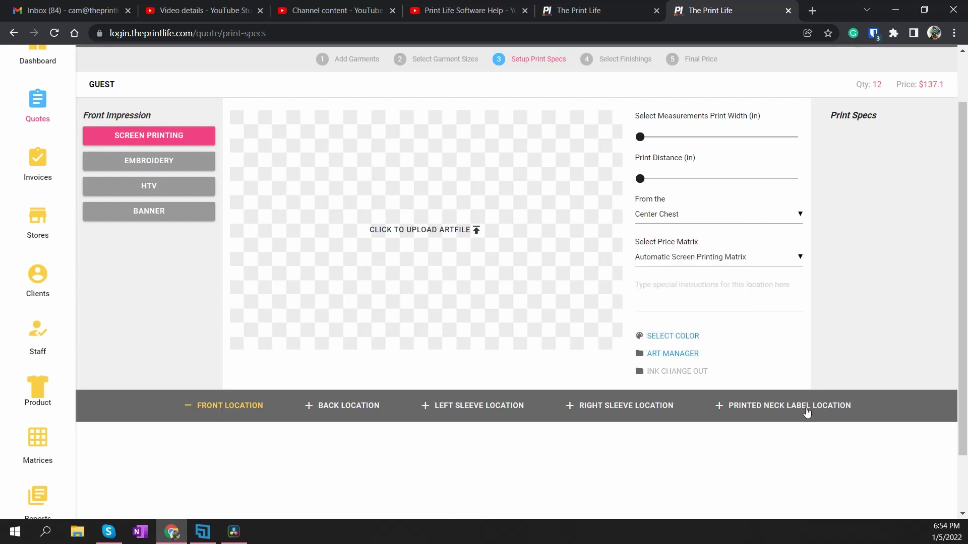
click(741, 220)
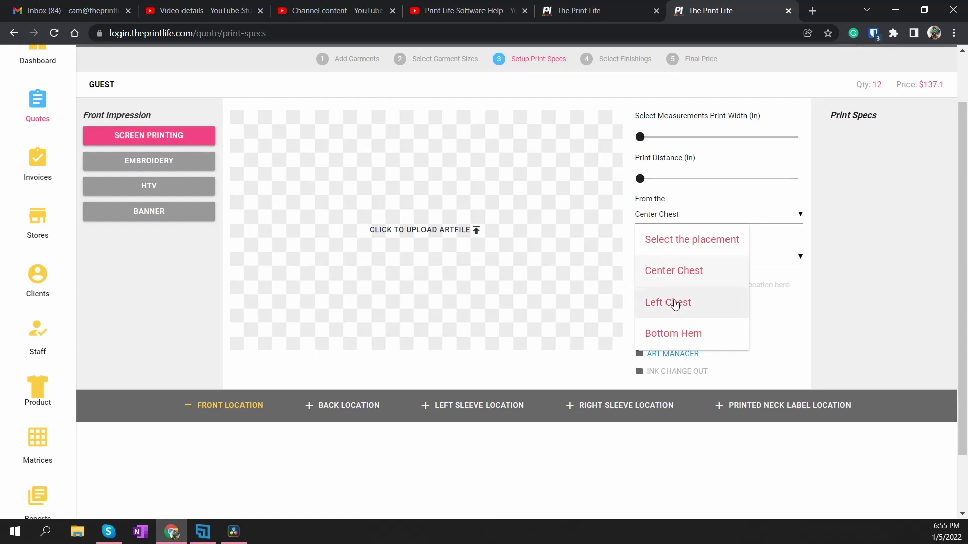
key(ctrl+shift+Tab)
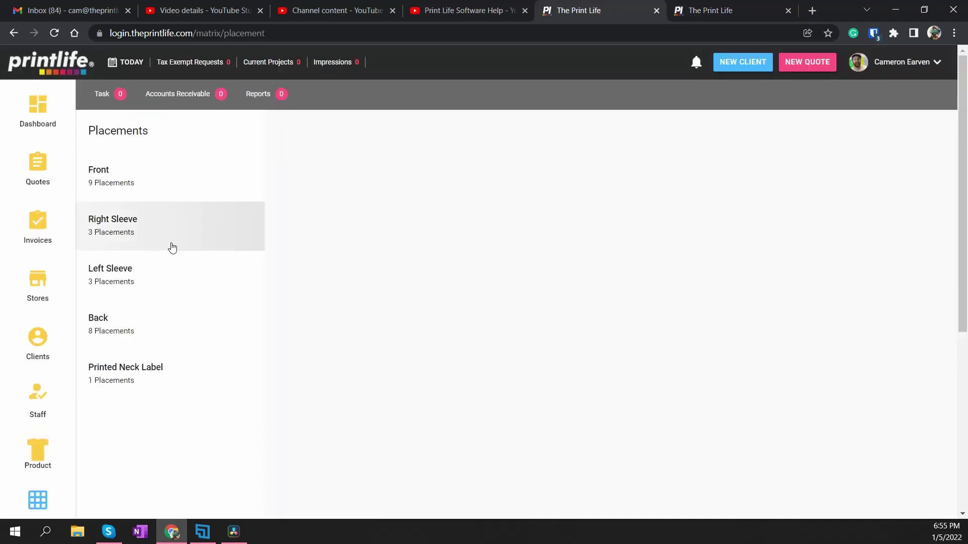
- Review the Front location's existing placements for Screen Printing, Embroidery and HTV
scroll(94, 344, down, 5)
scroll(173, 274, up, 5)
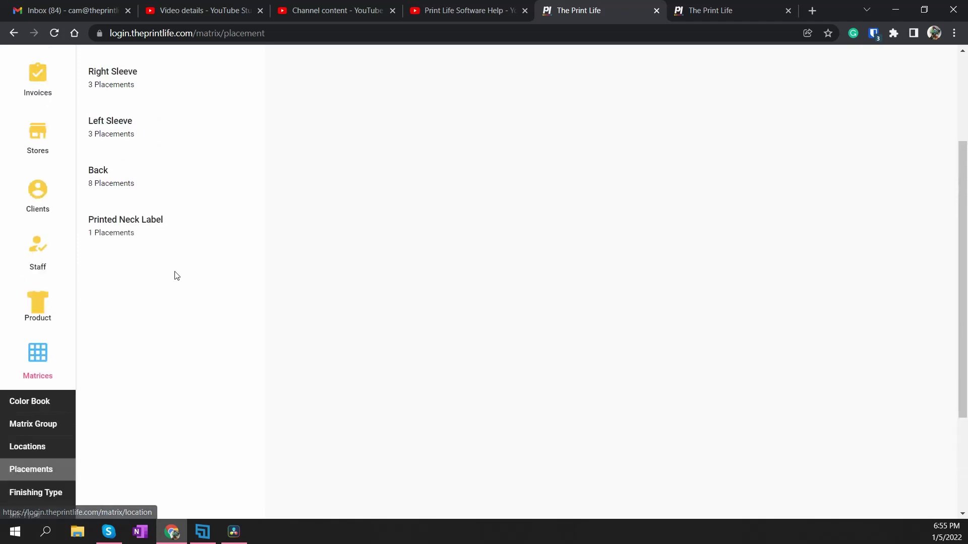
click(106, 180)
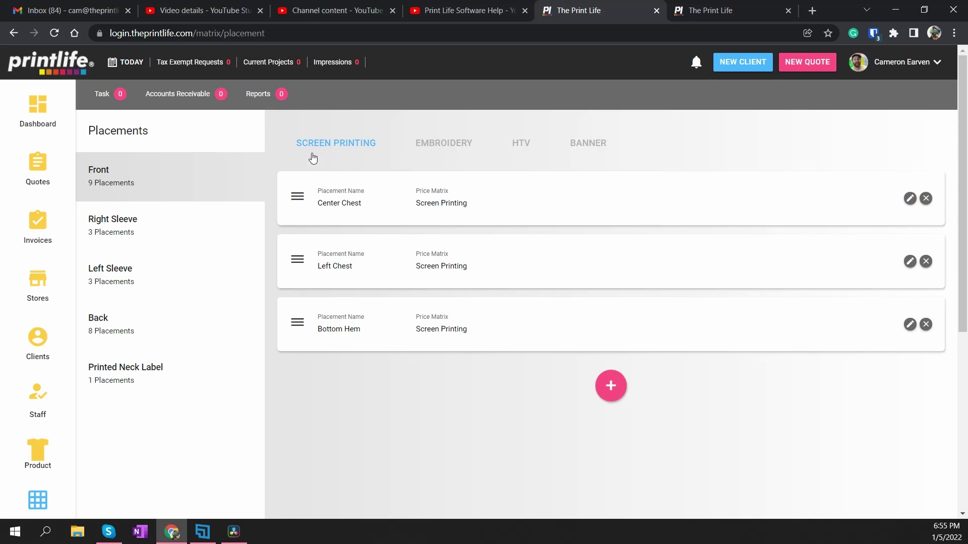
scroll(151, 227, down, 5)
scroll(397, 169, up, 5)
click(455, 141)
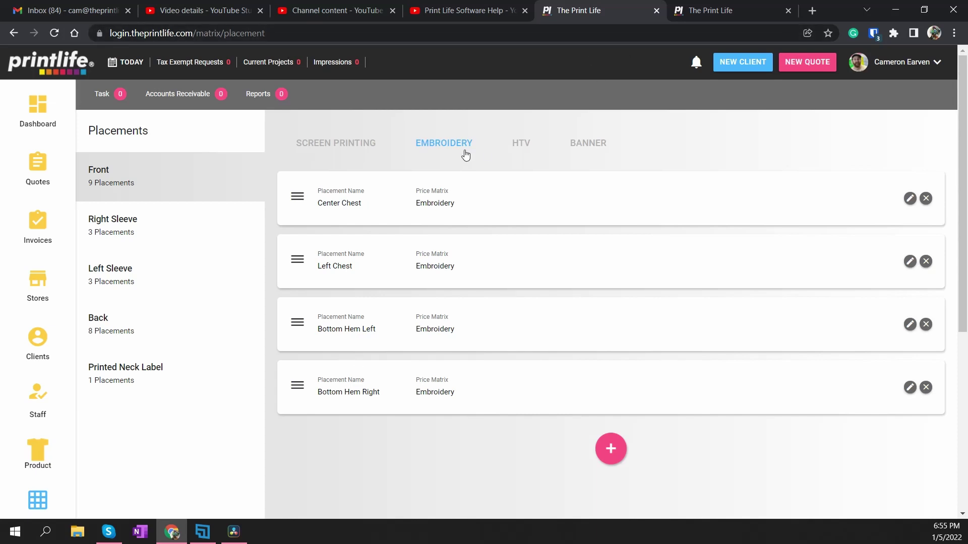
click(522, 145)
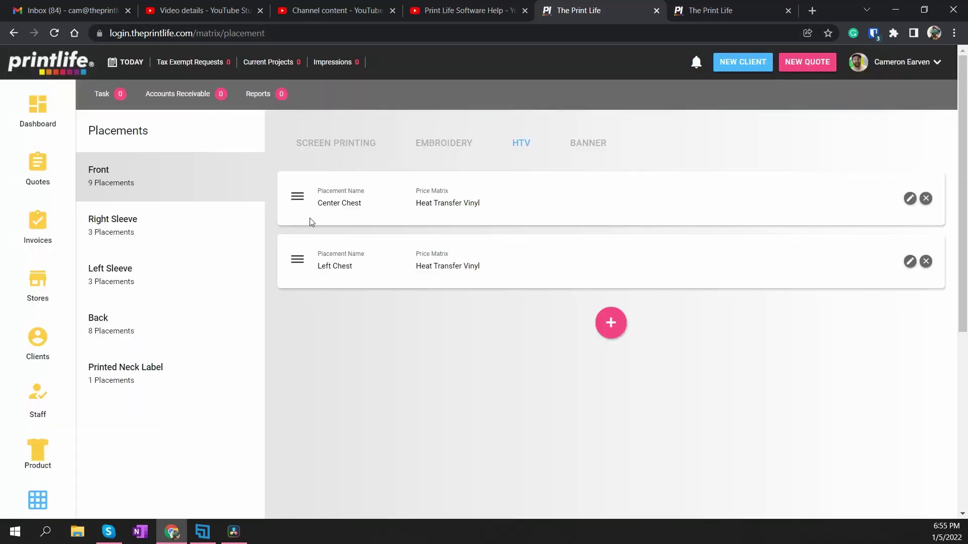
- Add and save a Banner placement named Front for the Front location, using the Banner price matrix
click(590, 142)
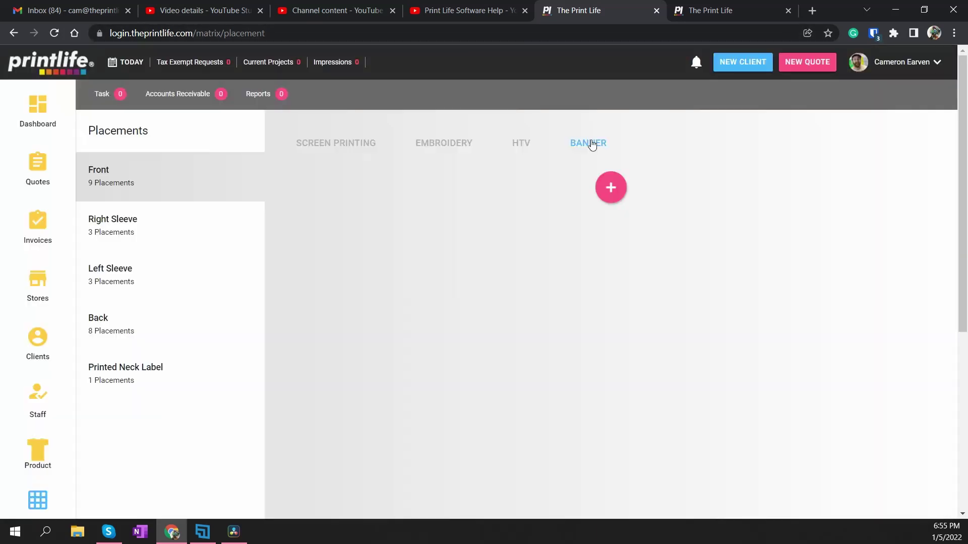
click(607, 188)
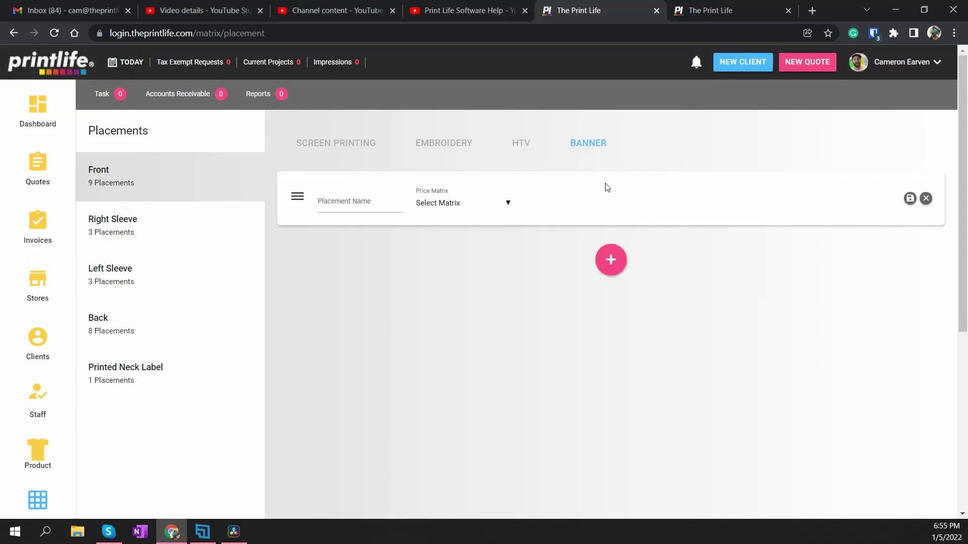
click(363, 210)
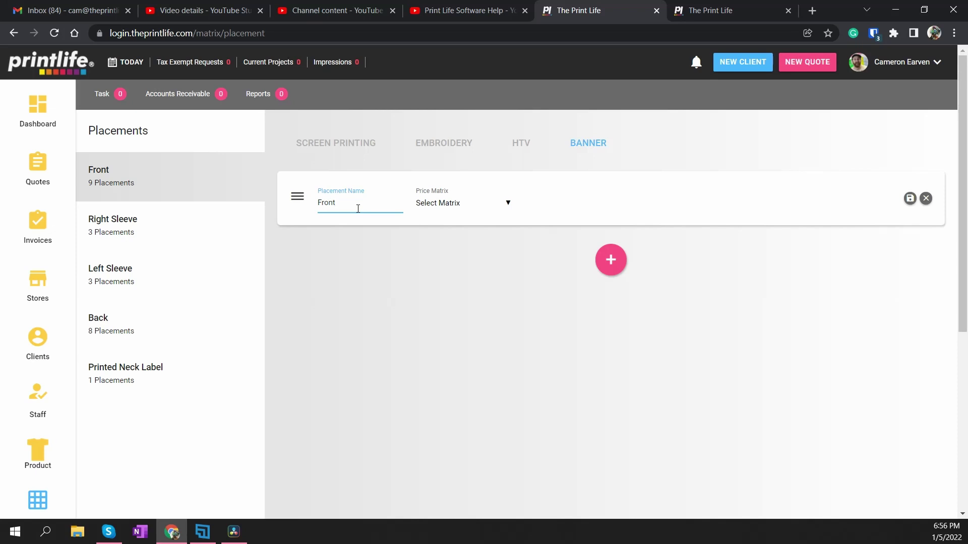
click(452, 210)
click(442, 370)
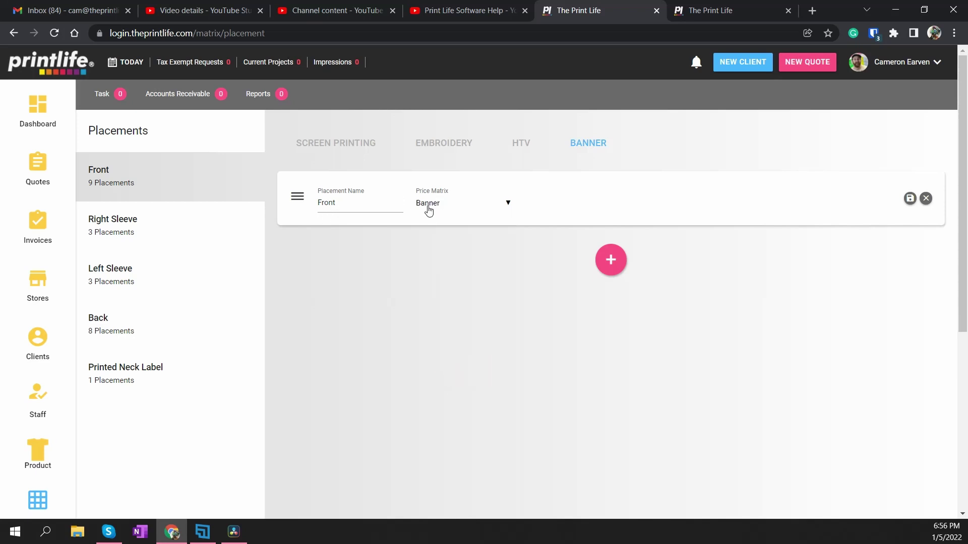
click(909, 199)
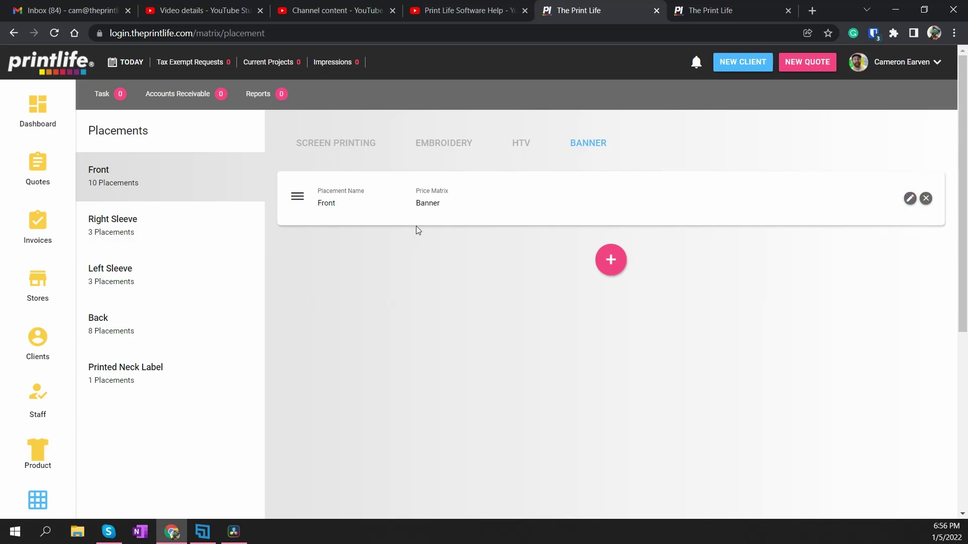
- Add and save a Banner placement named Back for the Back location, using the Banner price matrix
click(121, 333)
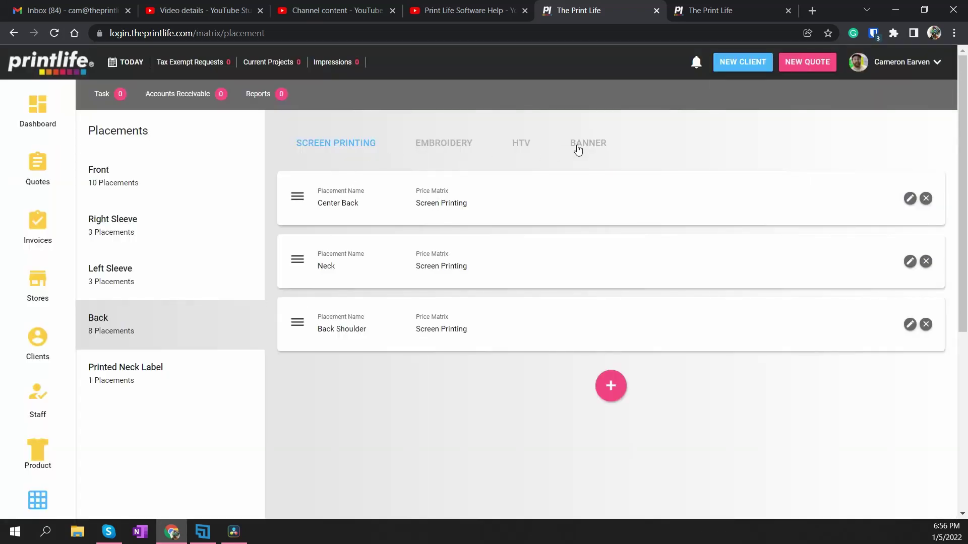
click(592, 146)
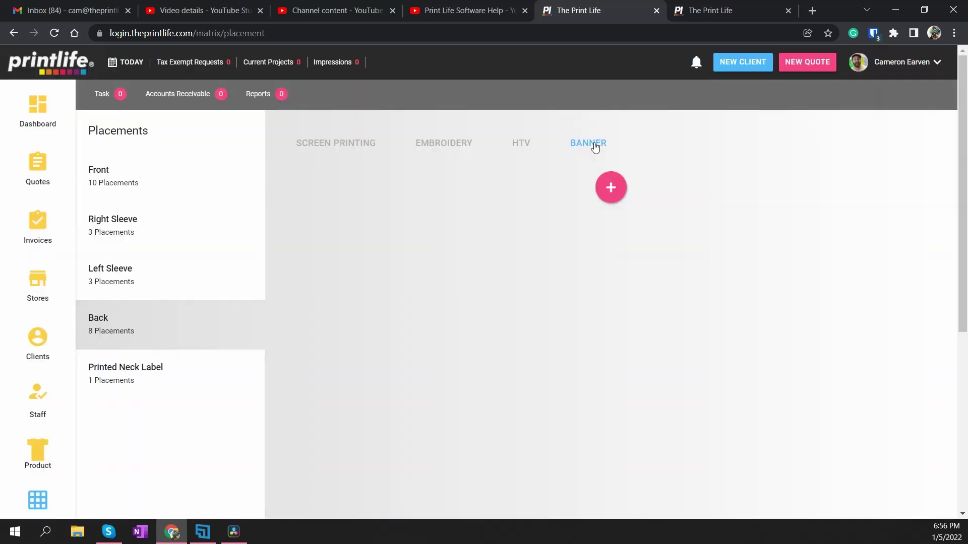
click(611, 189)
click(344, 204)
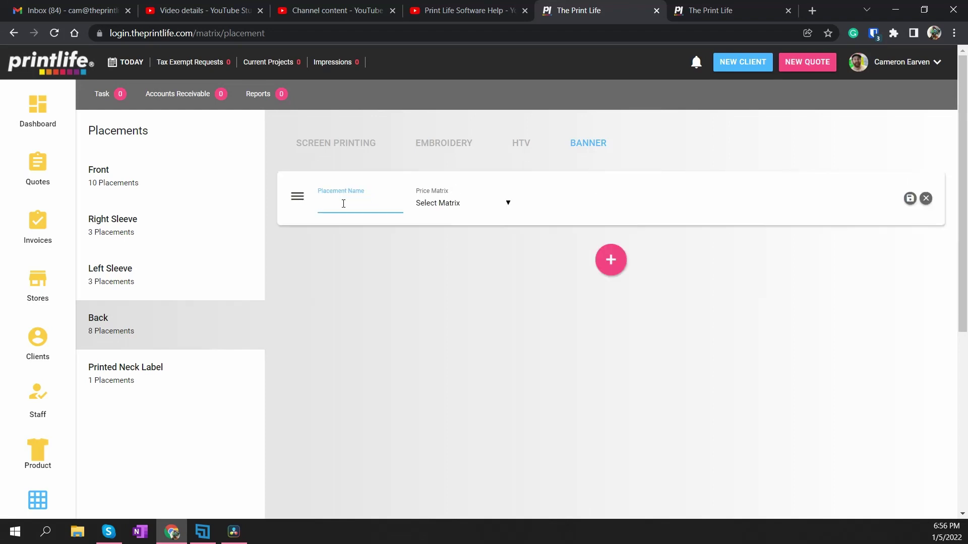
click(458, 203)
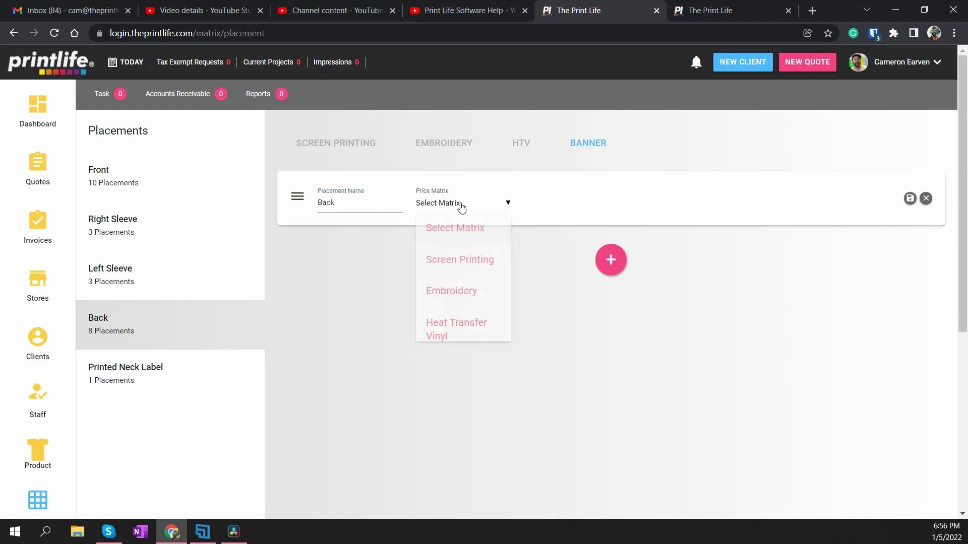
click(440, 366)
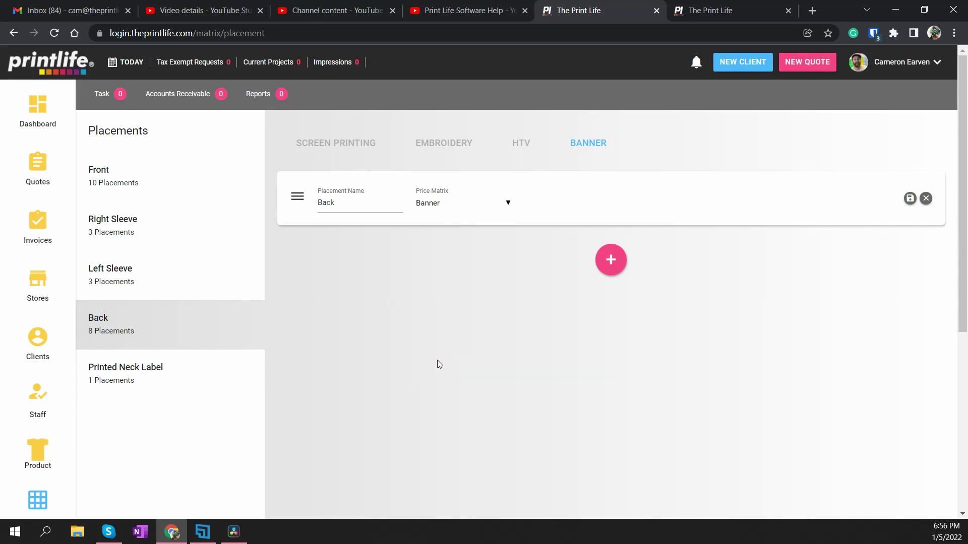
click(911, 199)
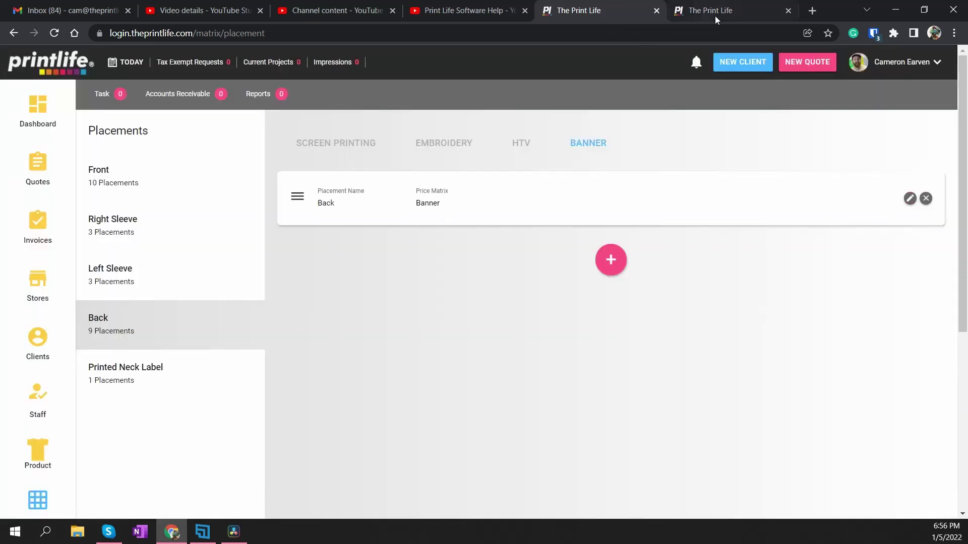
- On the quote, set the front impression to Banner with the Front placement and the price matrix named "price matrix"
click(718, 10)
scroll(245, 211, up, 2)
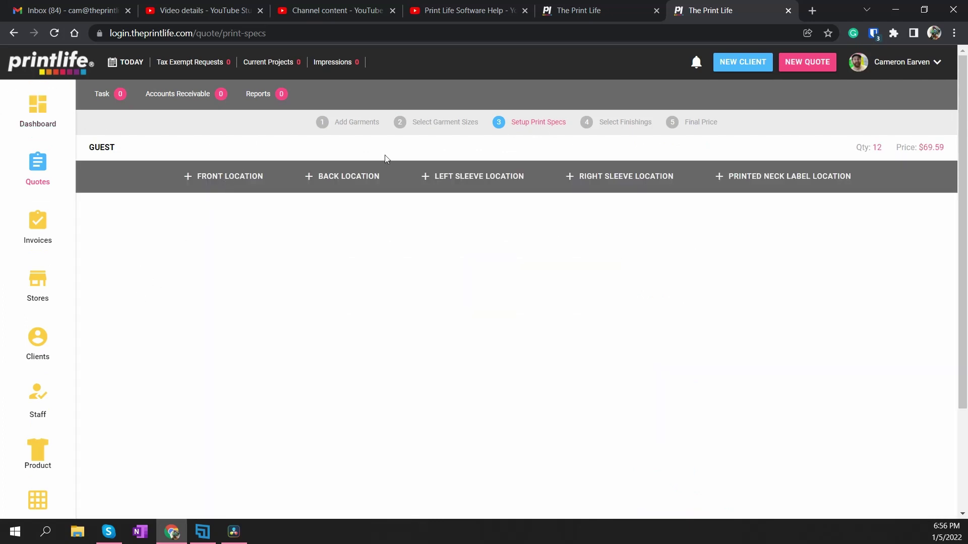
click(212, 183)
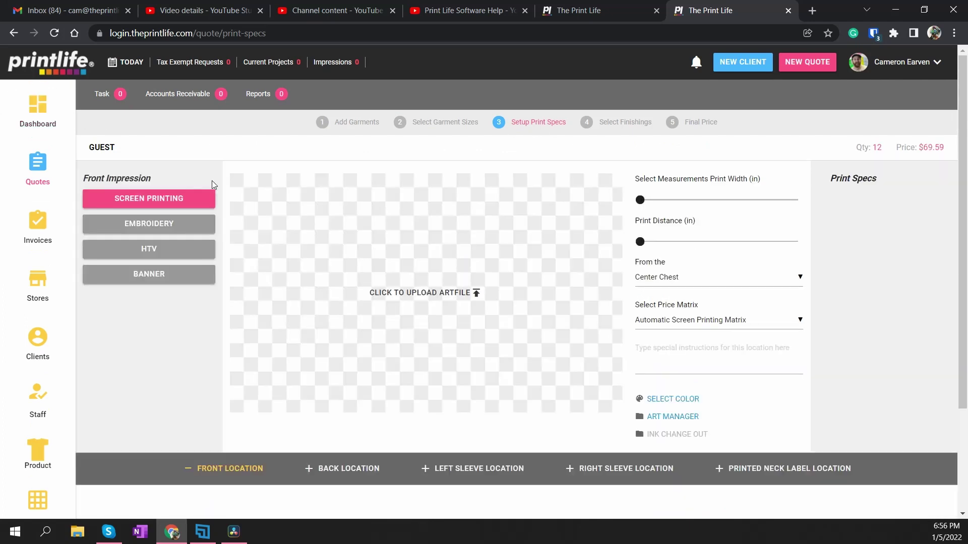
click(154, 281)
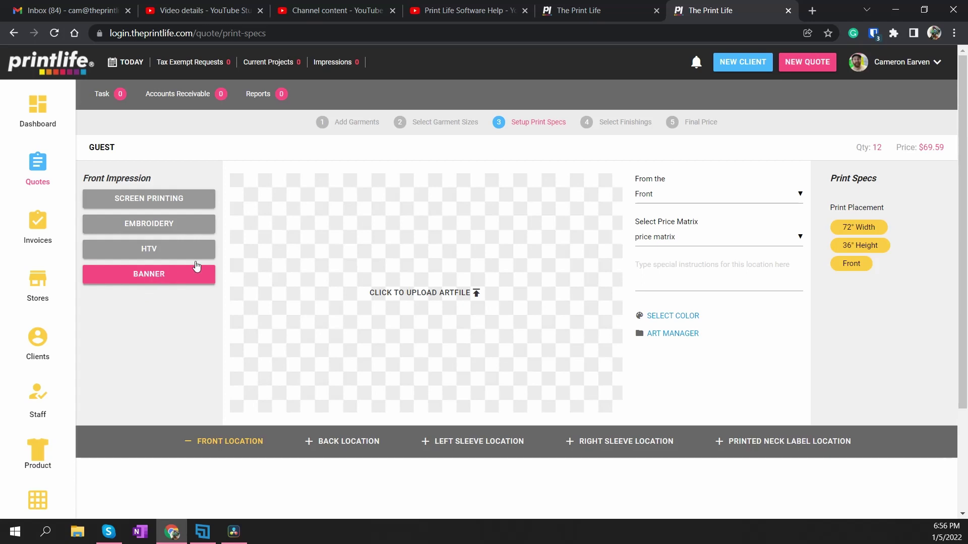
click(658, 201)
click(670, 262)
click(672, 242)
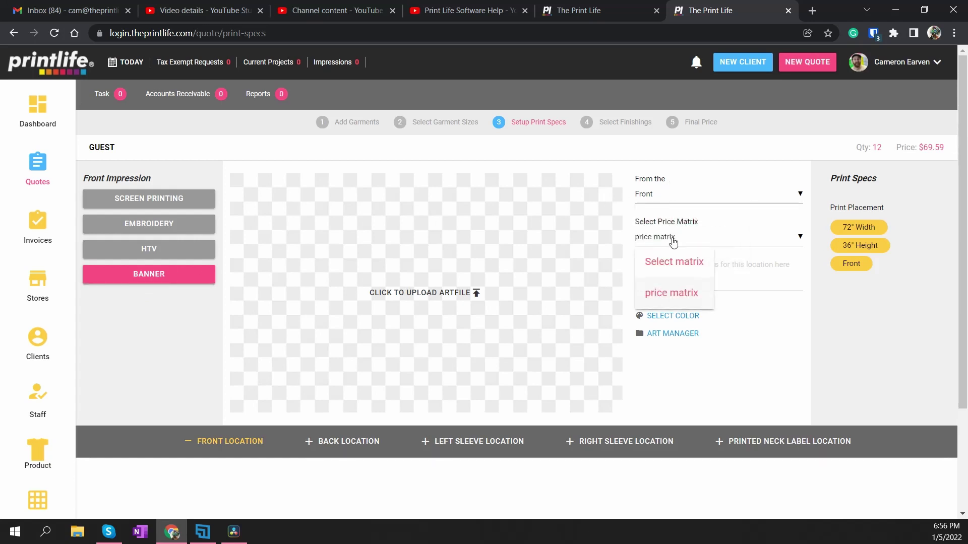
click(676, 303)
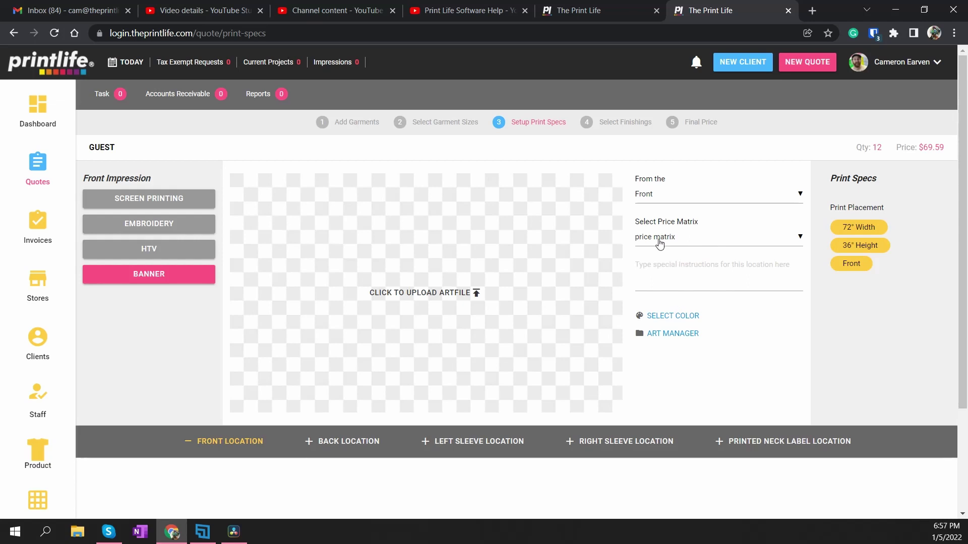
- Switch back to the matrix setup and open the Banner group among the price matrix groups
click(574, 14)
scroll(93, 341, down, 3)
mouse_move(41, 409)
scroll(41, 403, down, 1)
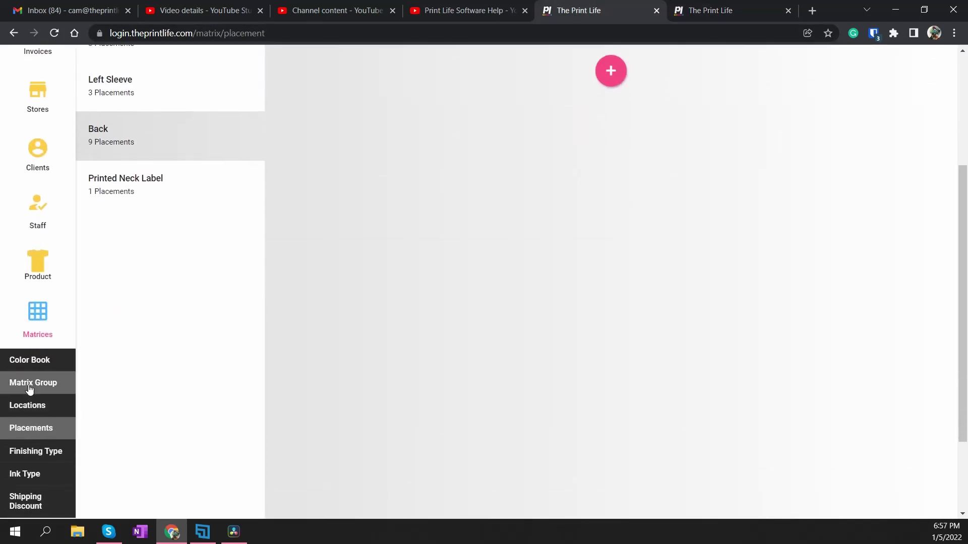
click(41, 389)
click(544, 118)
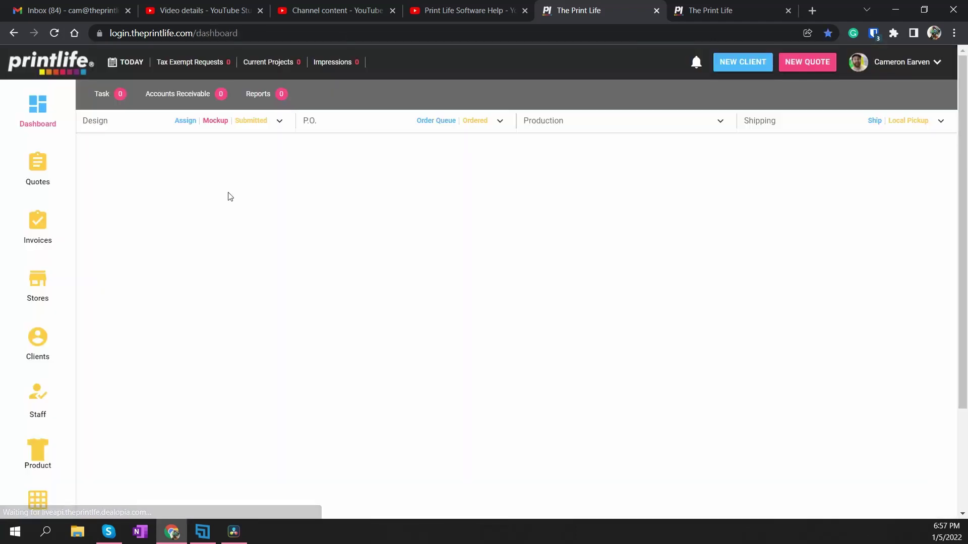
scroll(89, 328, down, 3)
mouse_move(45, 380)
scroll(30, 379, down, 2)
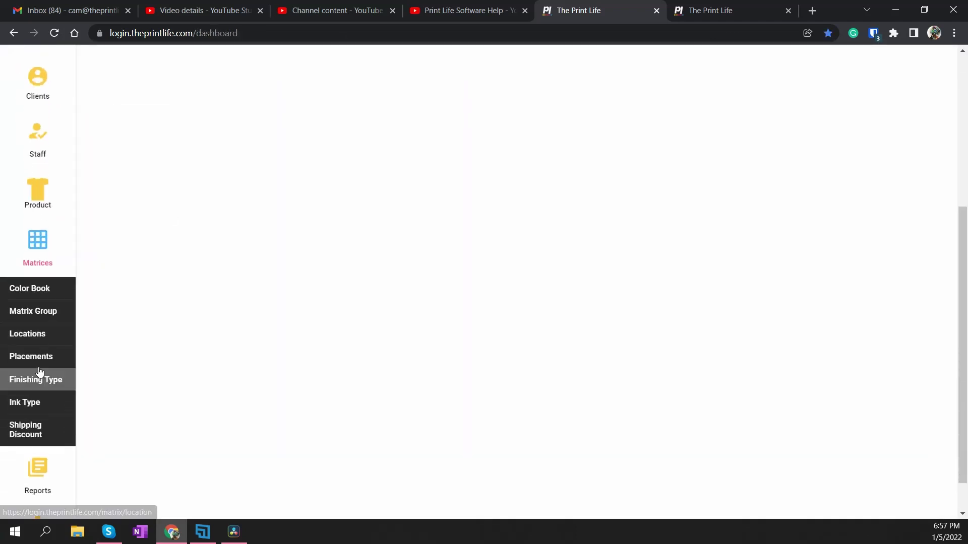
click(8, 320)
scroll(128, 302, down, 2)
click(108, 302)
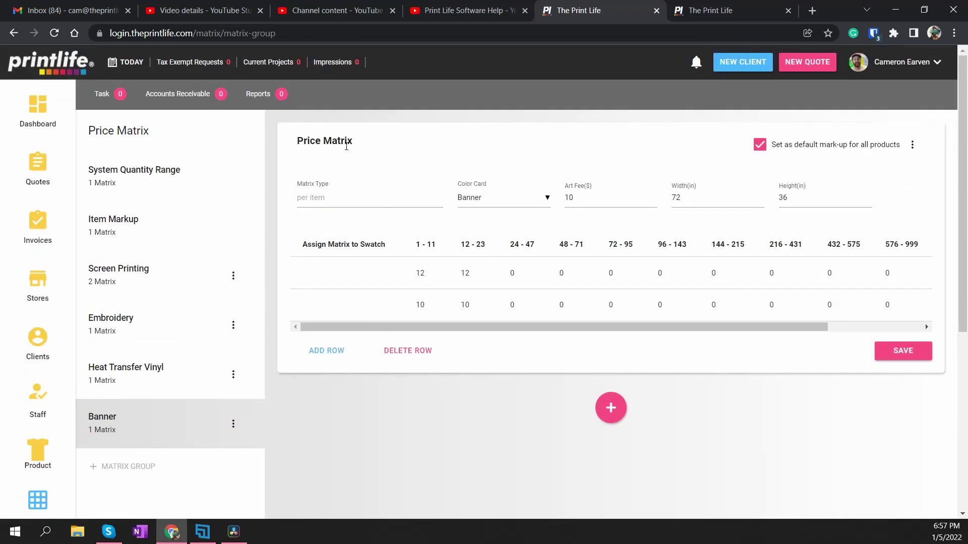
- Rename the Banner group's price matrix as Banner and save it
click(347, 146)
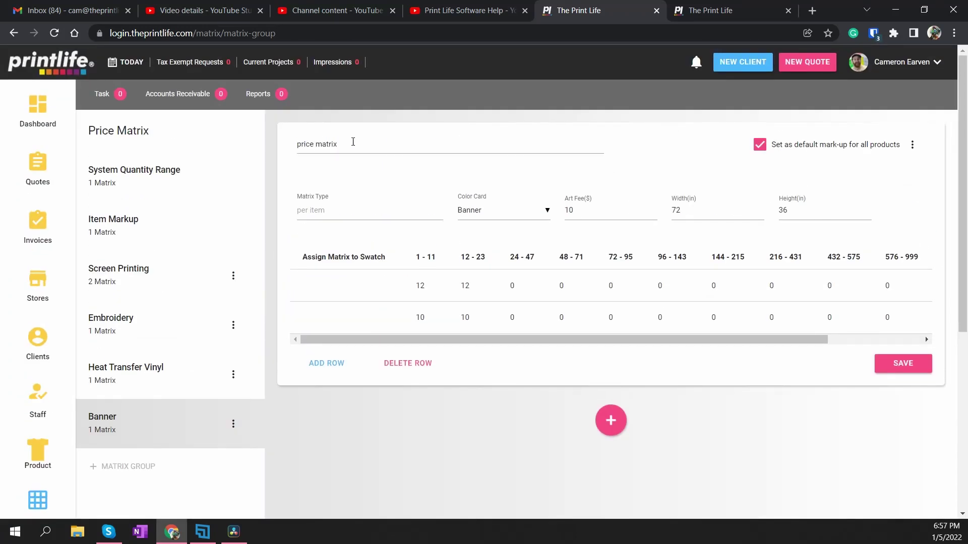
triple_click(293, 148)
text(B)
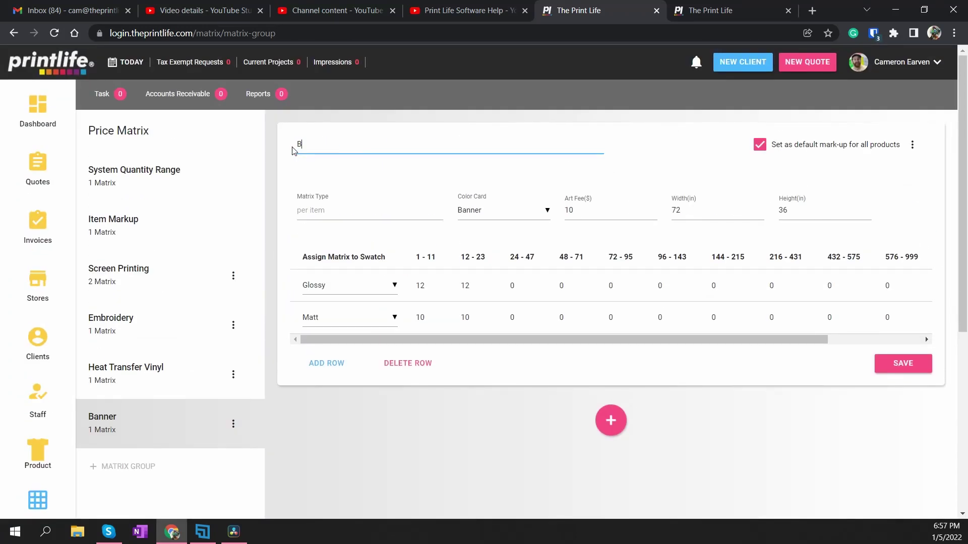
text(anner)
click(902, 363)
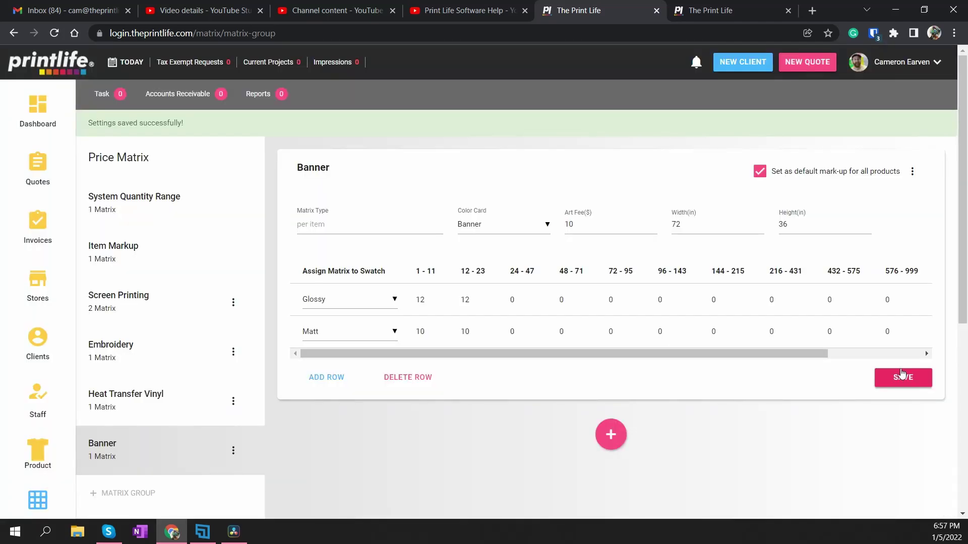
- Return to the quote and check the price matrix choices for the front Banner impression
key(ctrl+Tab)
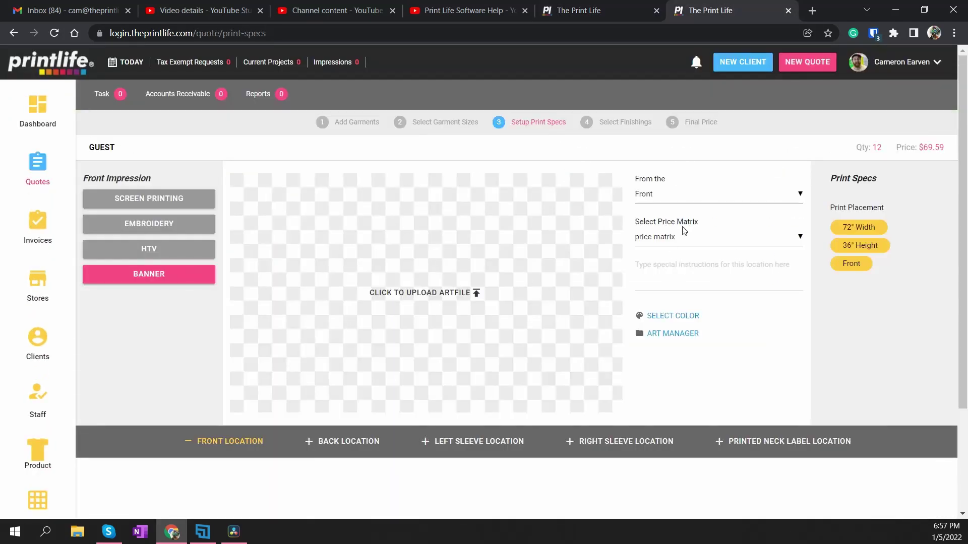
click(706, 236)
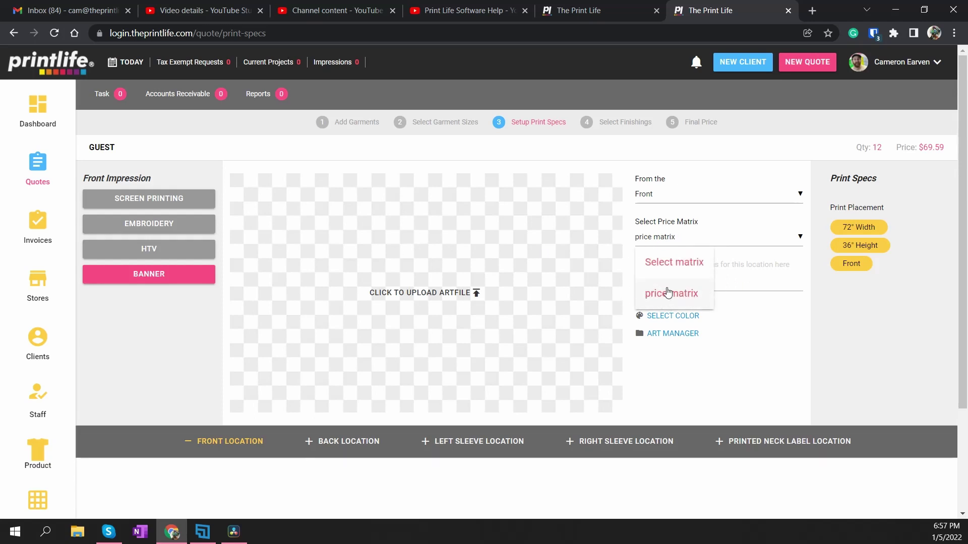
click(567, 274)
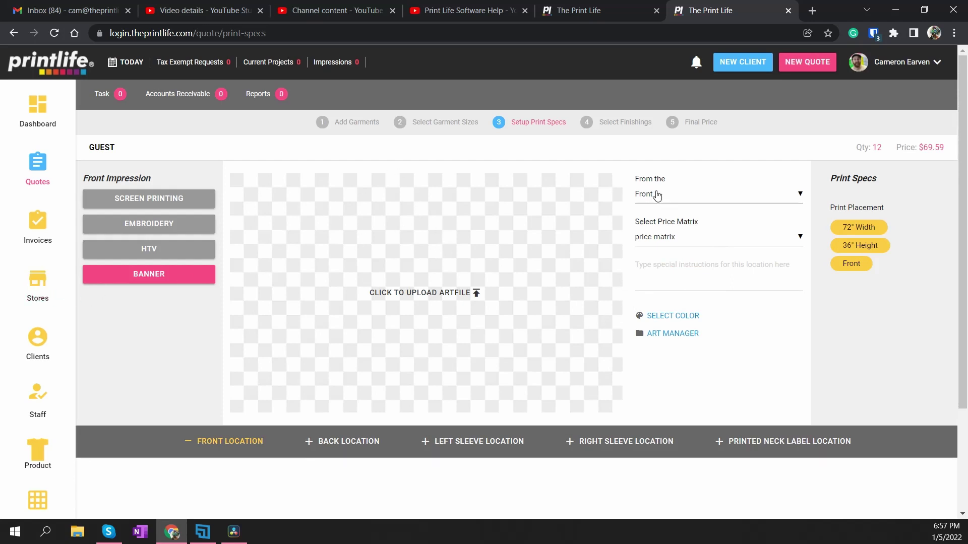
- Enter "asdfsadfsdfsdfas" as the front impression's special instructions and apply the Glossy swatch as its ink color
click(664, 273)
text(asdfsadfsdfsdfas)
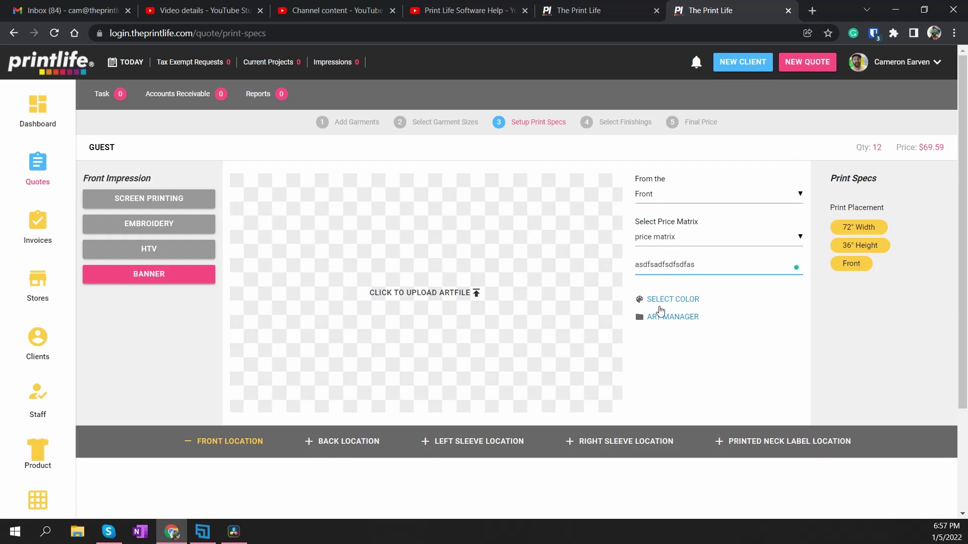
click(660, 301)
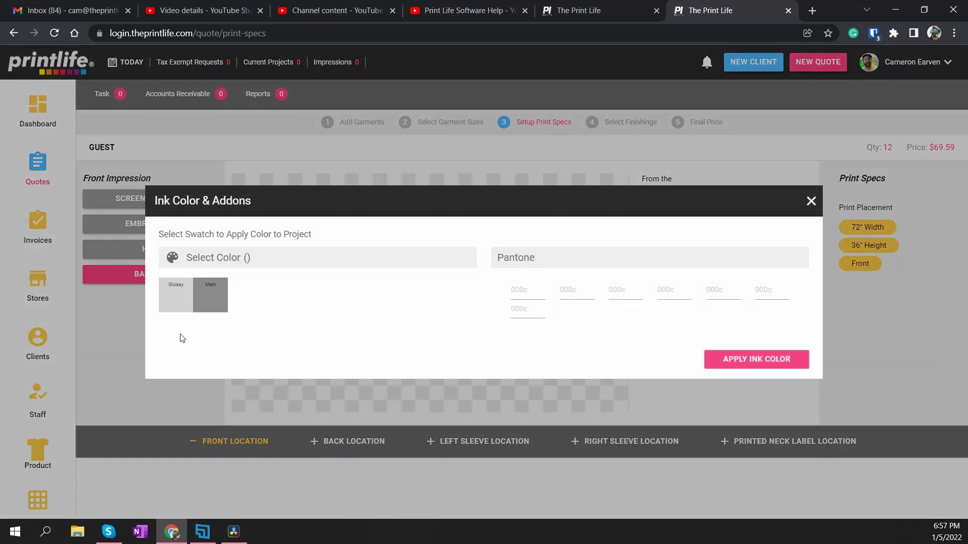
click(172, 296)
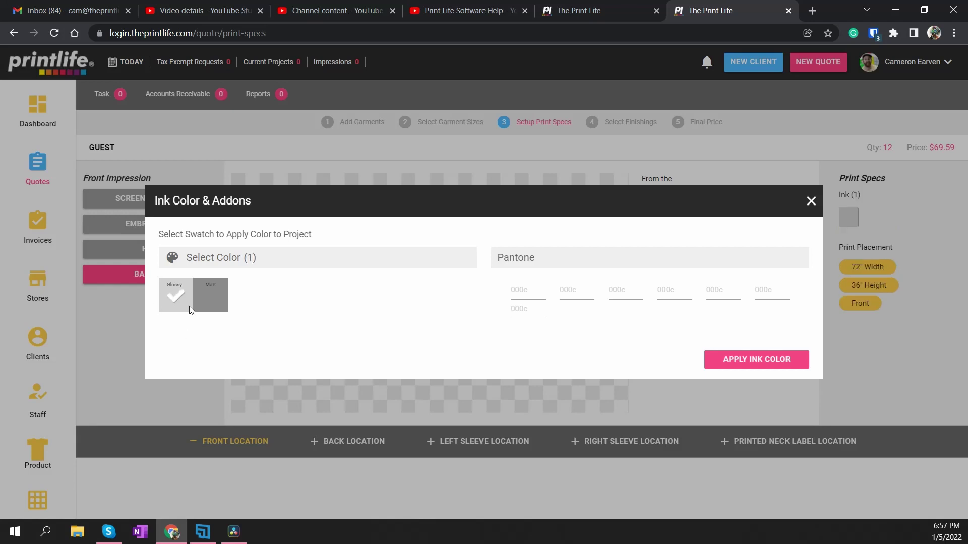
click(759, 361)
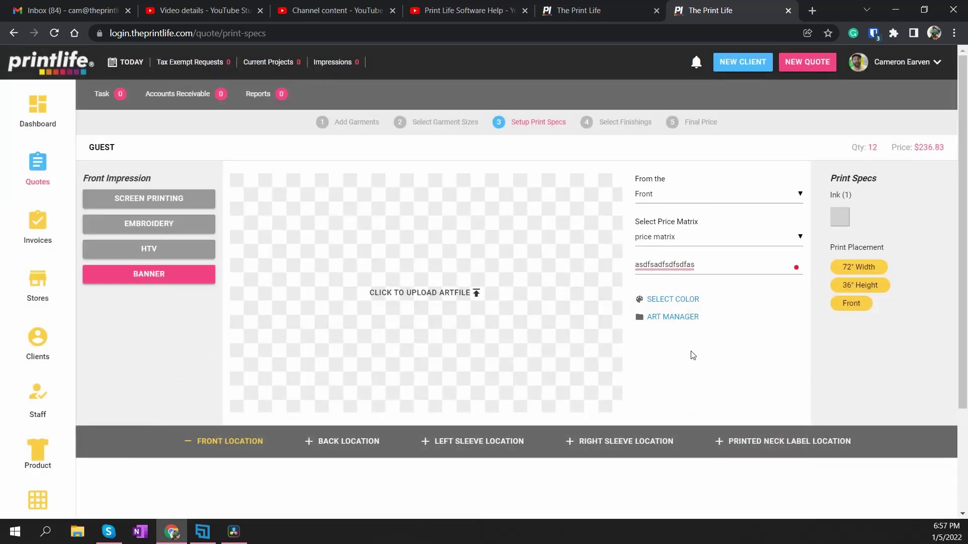
scroll(340, 403, down, 1)
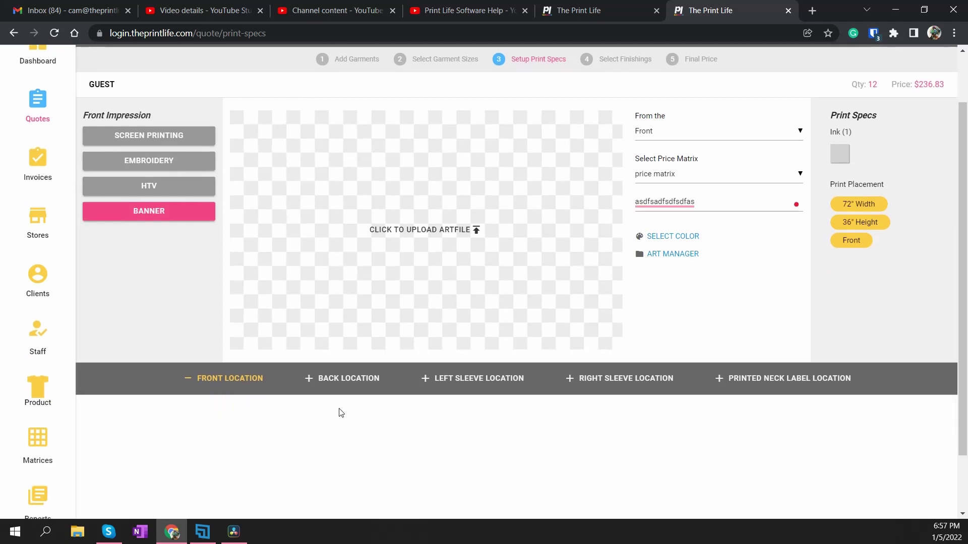
- Add a back location to the quote and set its impression type to Banner
click(338, 379)
scroll(180, 401, down, 1)
click(149, 410)
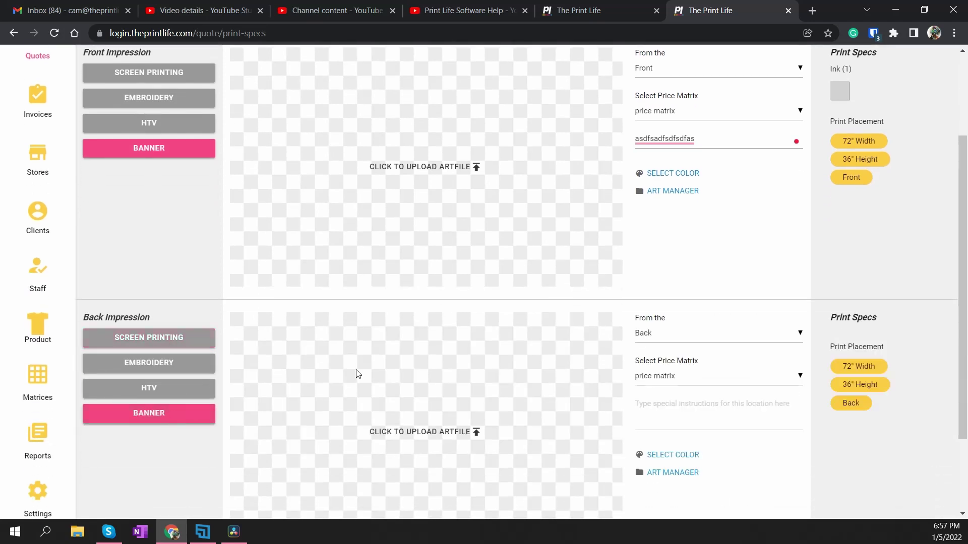
scroll(585, 274, down, 2)
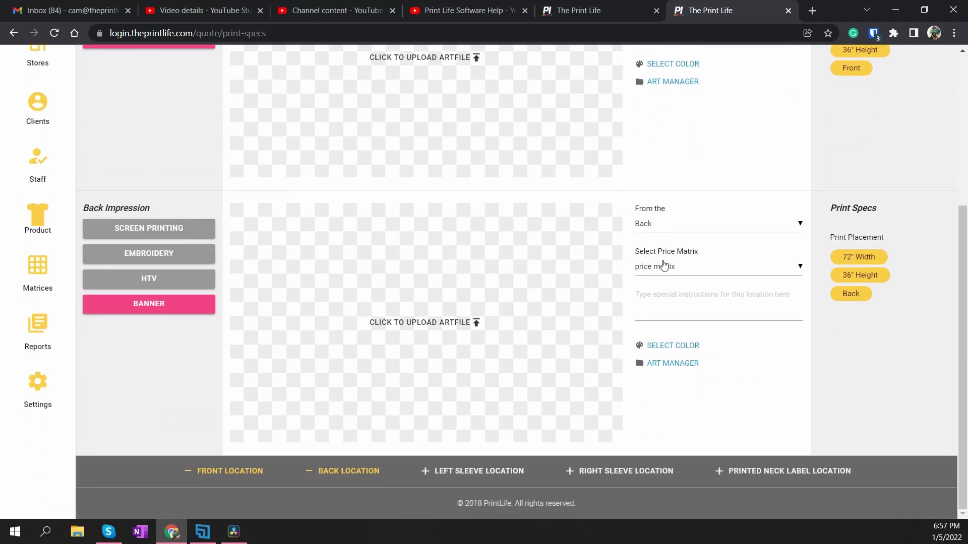
- Enter "asdfasdf" as the back impression's special instructions and apply the Matt swatch as its ink color
click(667, 302)
text(softhand)
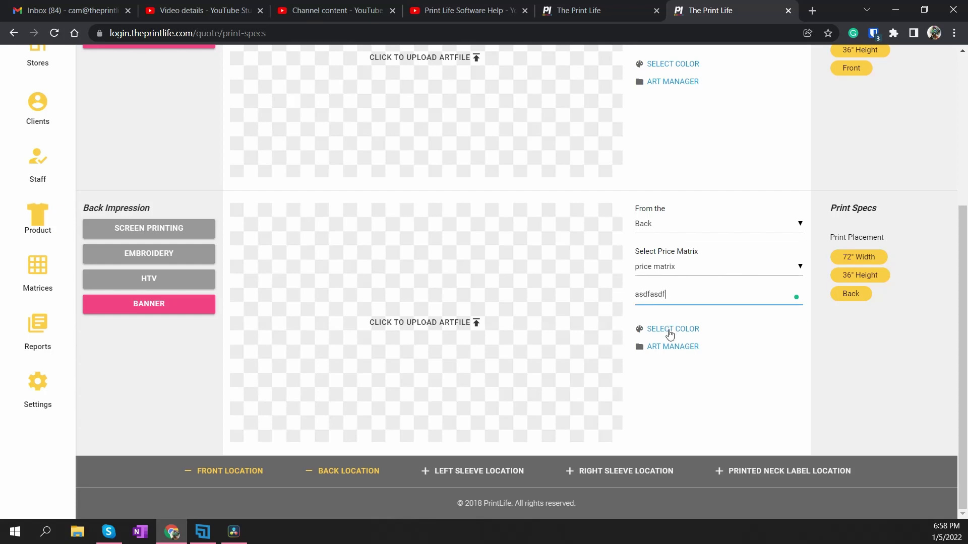
click(669, 345)
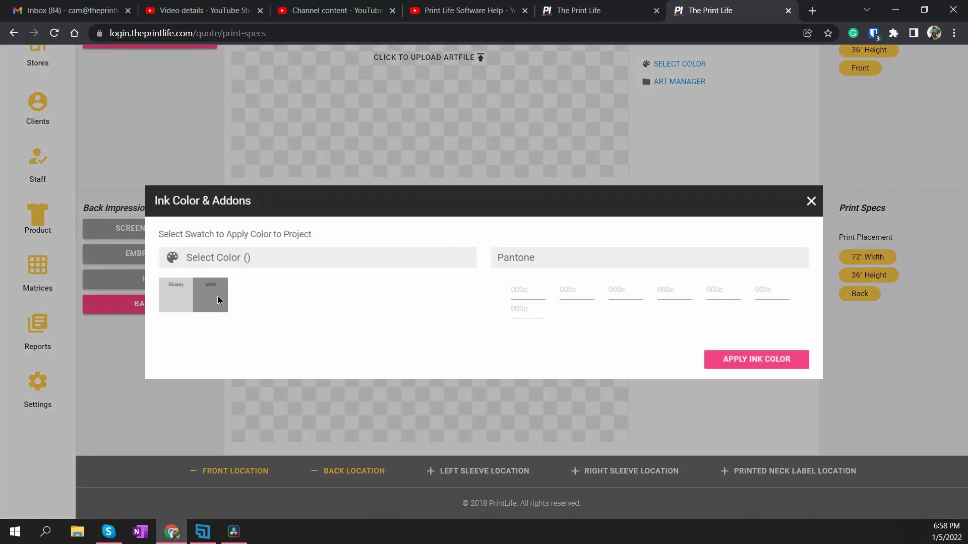
click(218, 298)
click(746, 360)
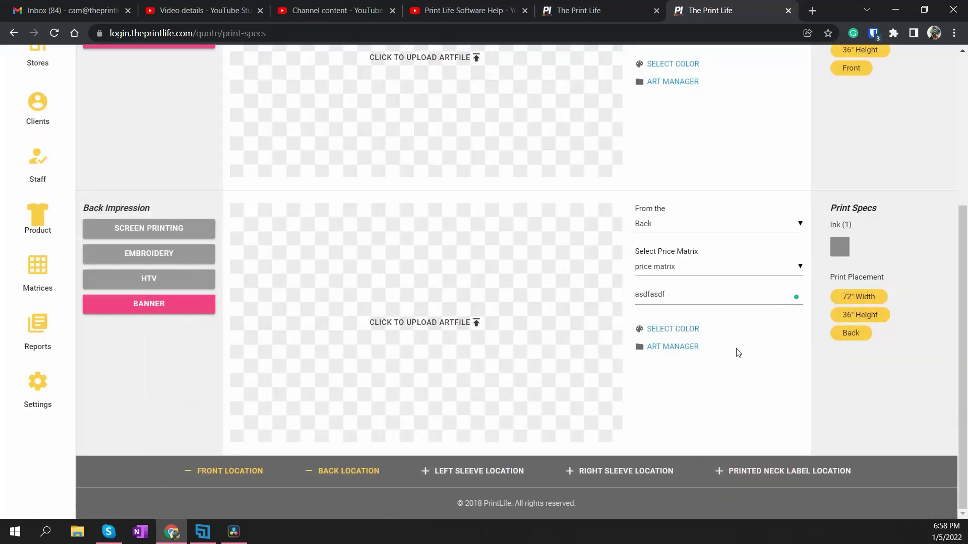
- Review the quote's price and the print specs of the front and back Banner impressions
scroll(621, 337, up, 4)
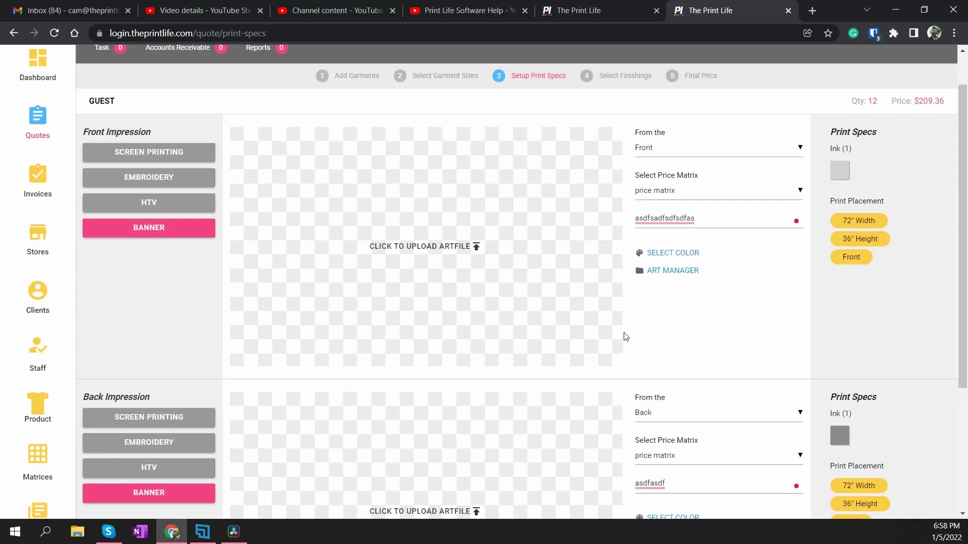
scroll(683, 287, down, 1)
scroll(657, 297, up, 2)
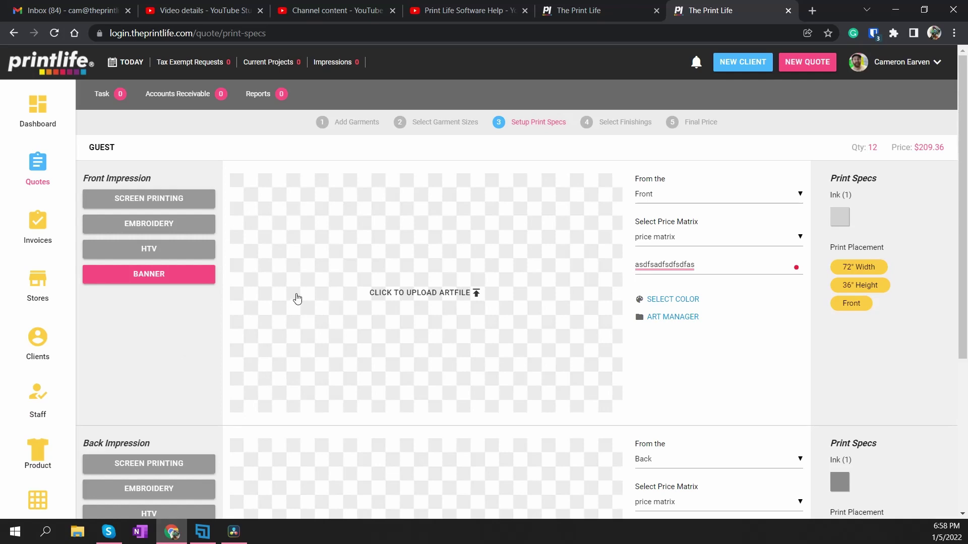
scroll(297, 302, down, 4)
scroll(301, 351, up, 2)
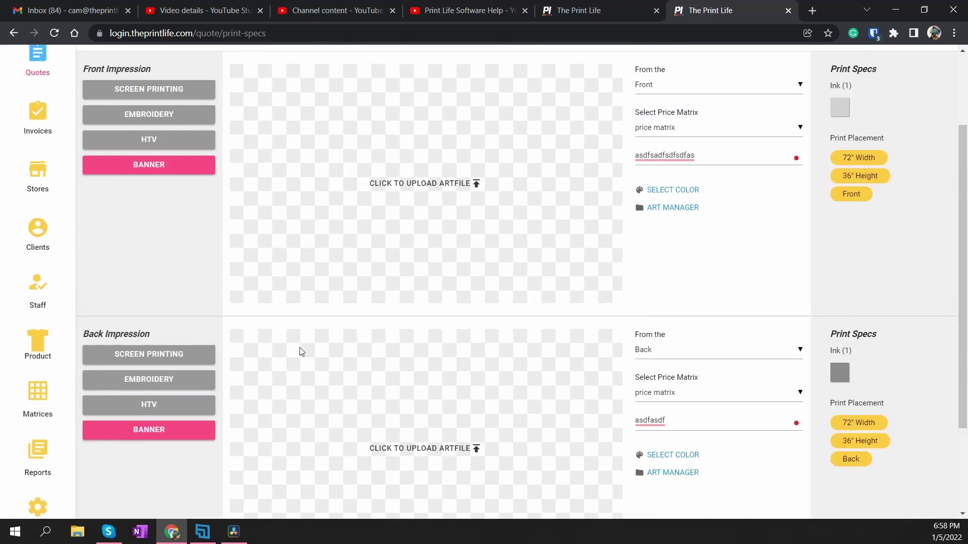
scroll(538, 147, up, 2)
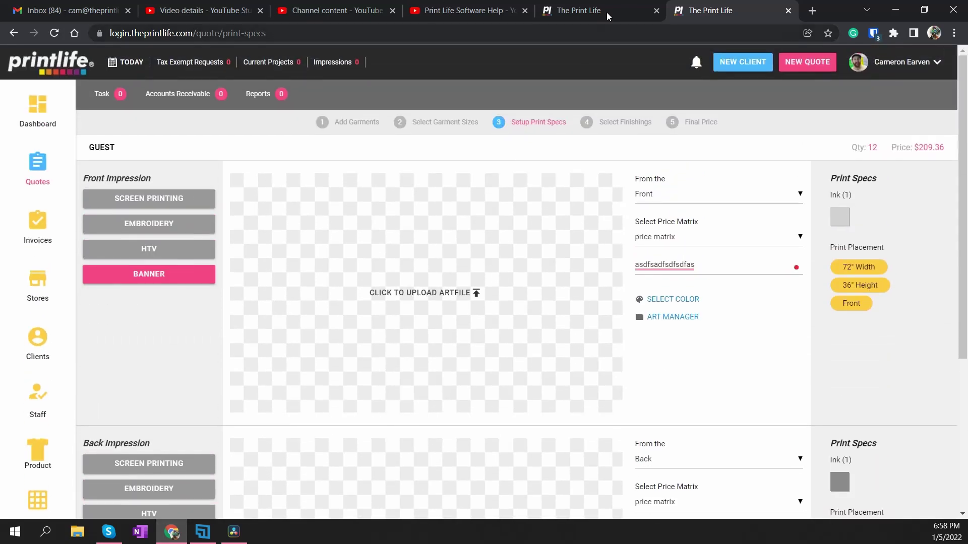
- Switch back to the matrix setup and review the Banner price matrix's Glossy and Matt rows
click(606, 12)
scroll(201, 371, down, 4)
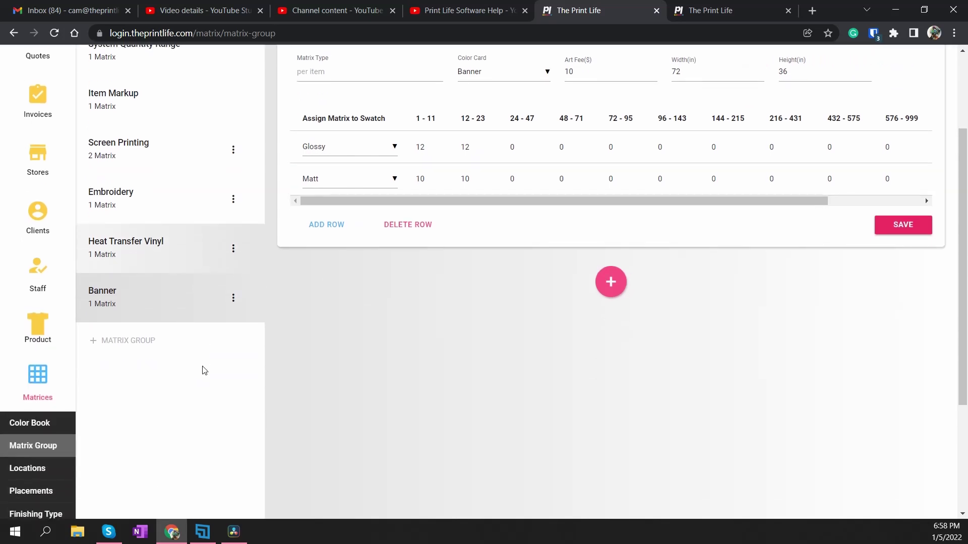
scroll(490, 242, up, 2)
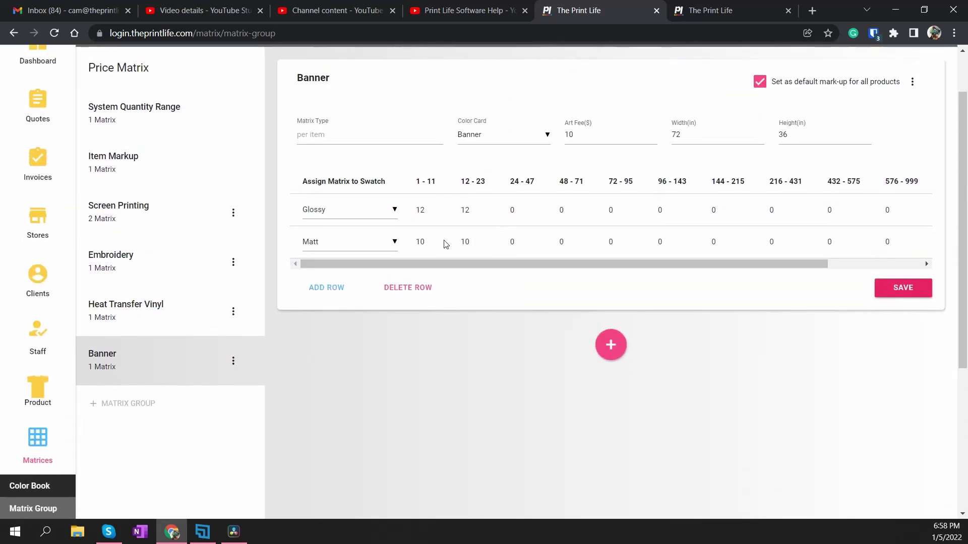
scroll(195, 307, down, 4)
- Leave the price matrix without saving and open the Front embellishment location
click(43, 344)
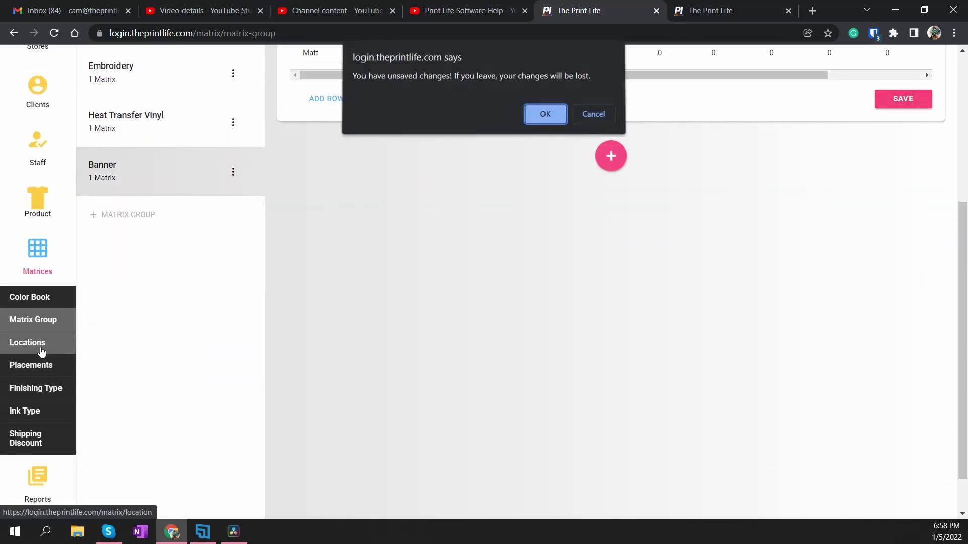
click(545, 116)
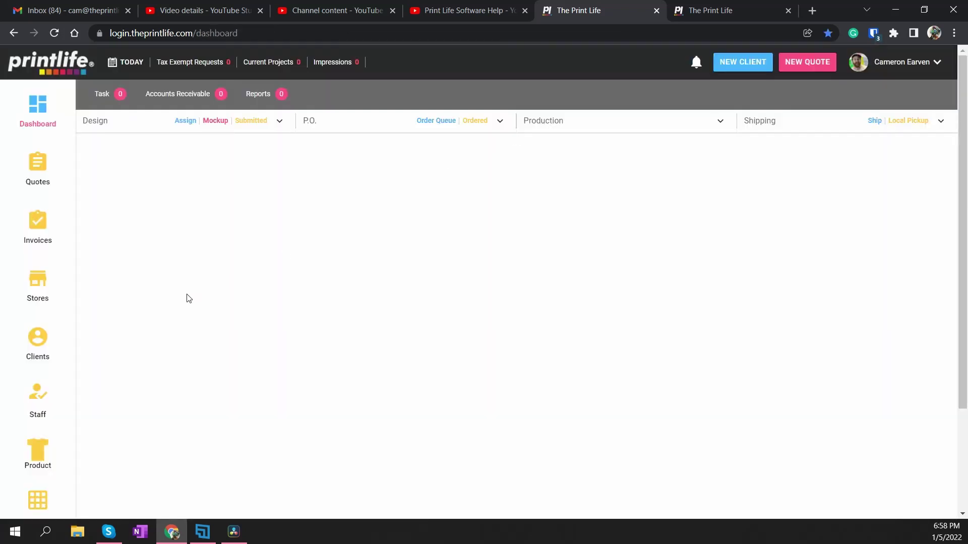
scroll(186, 299, down, 3)
click(35, 386)
scroll(35, 388, down, 3)
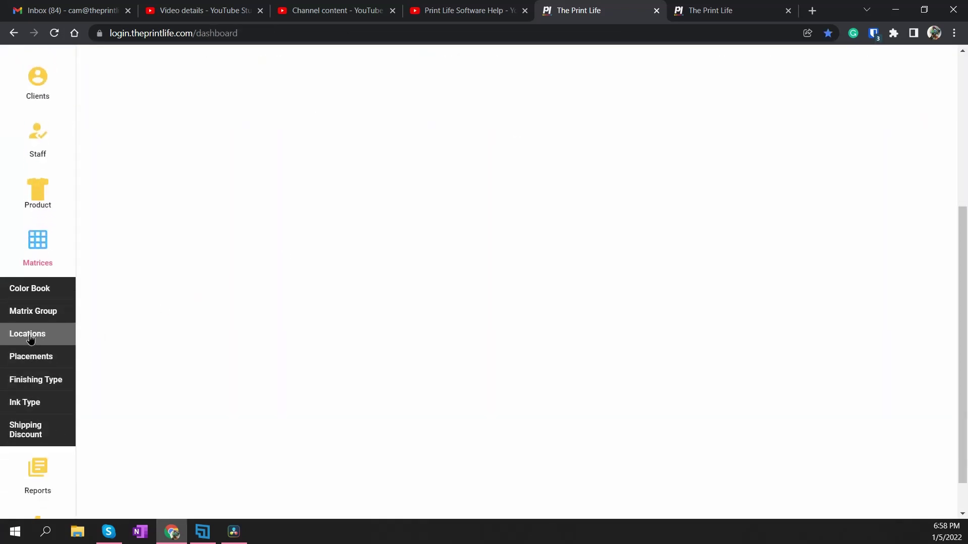
click(33, 335)
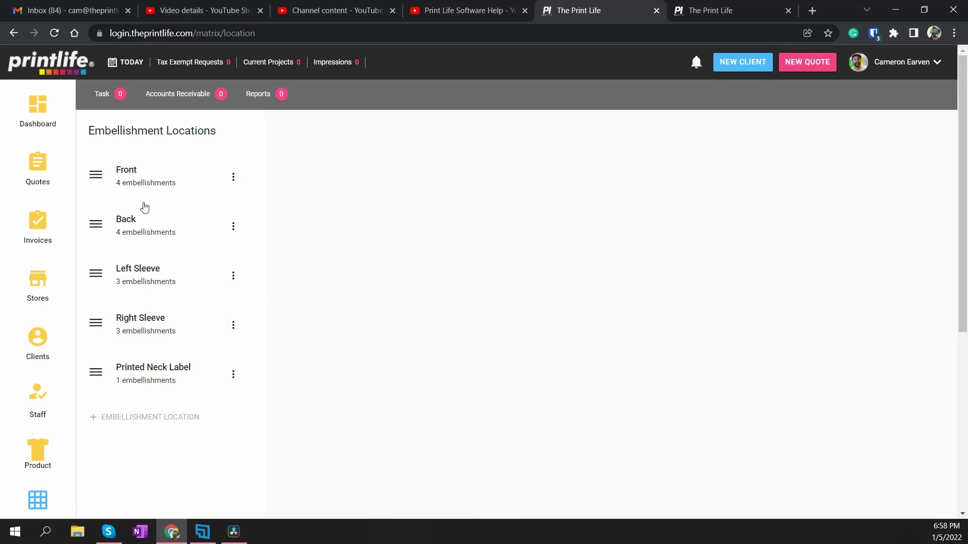
click(147, 180)
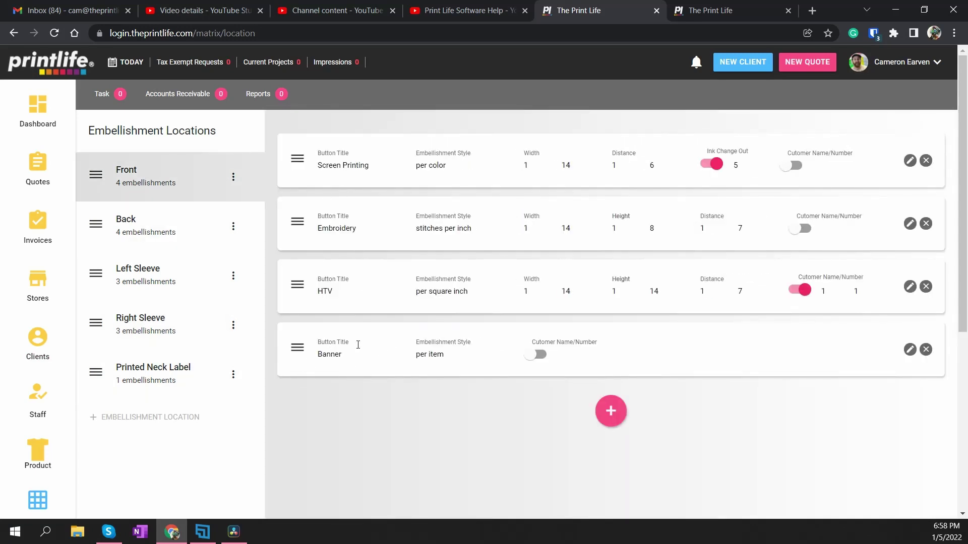
- Compare the Front location's embellishment buttons with the quote's impression options and examine each one's embellishment style
scroll(151, 323, down, 3)
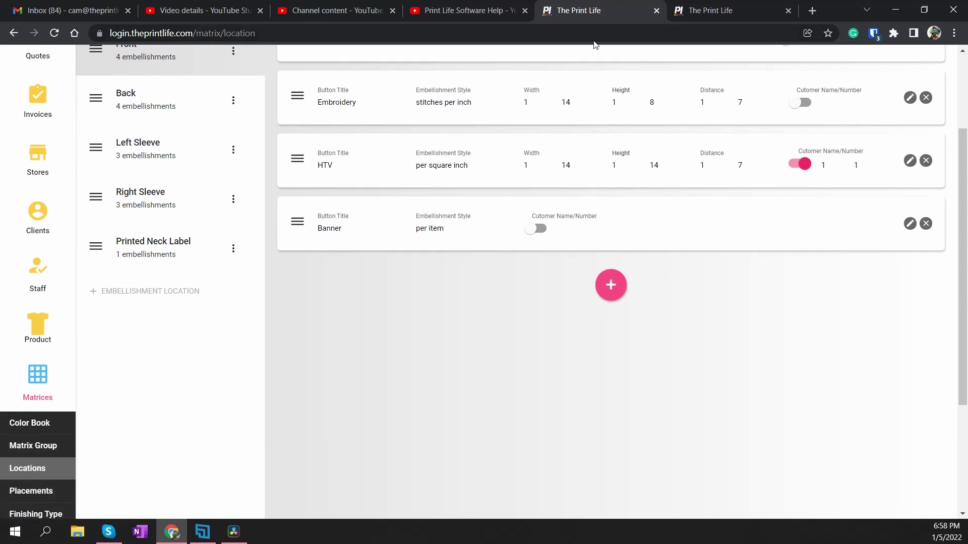
click(706, 11)
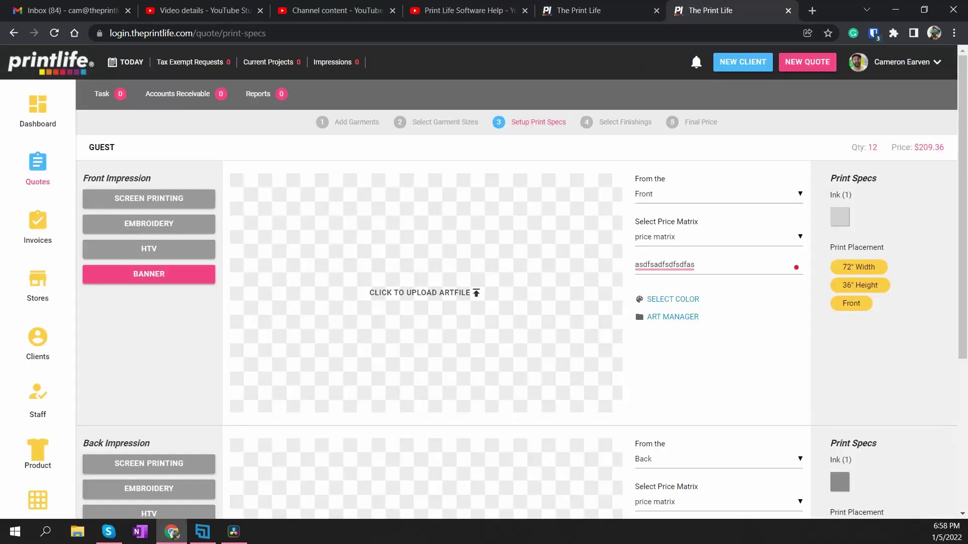
click(577, 10)
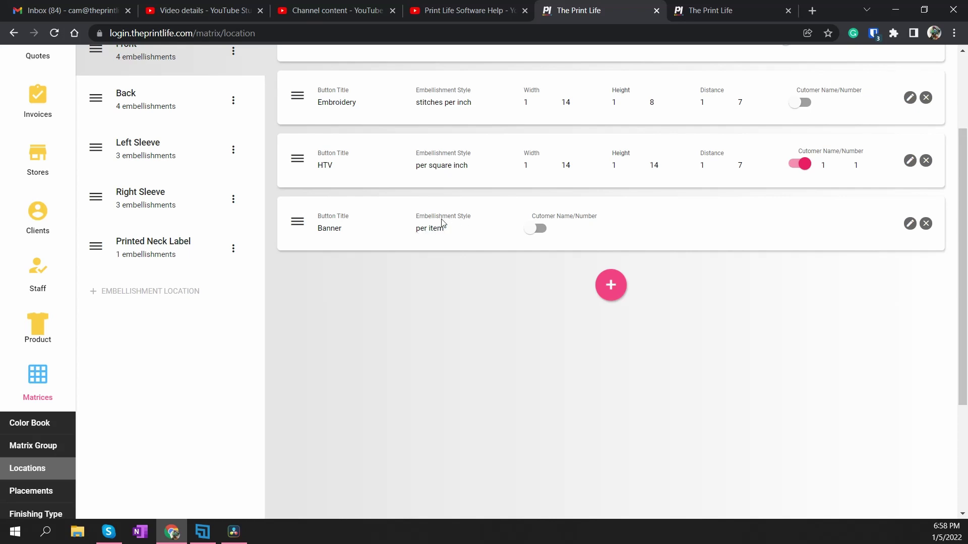
scroll(443, 226, up, 1)
scroll(445, 225, down, 1)
scroll(448, 226, down, 3)
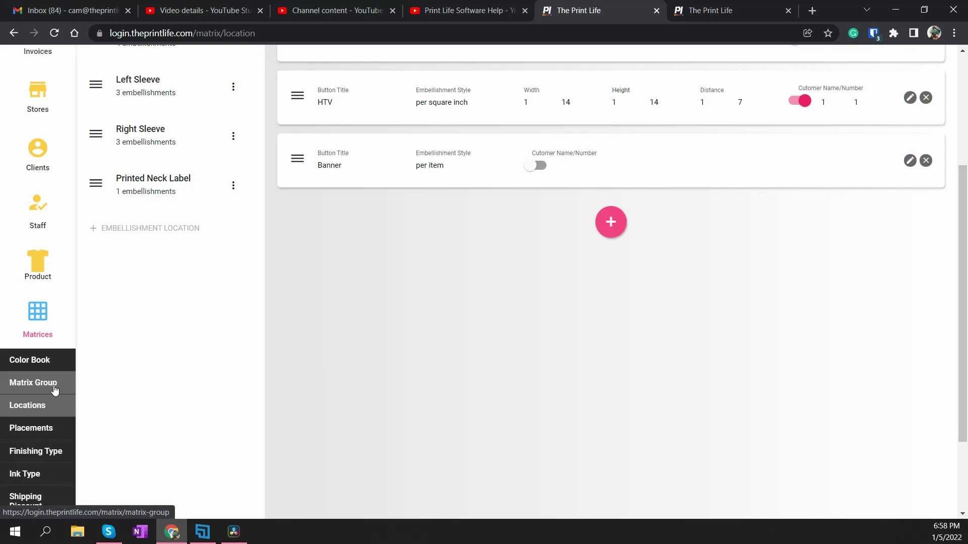
scroll(432, 167, up, 1)
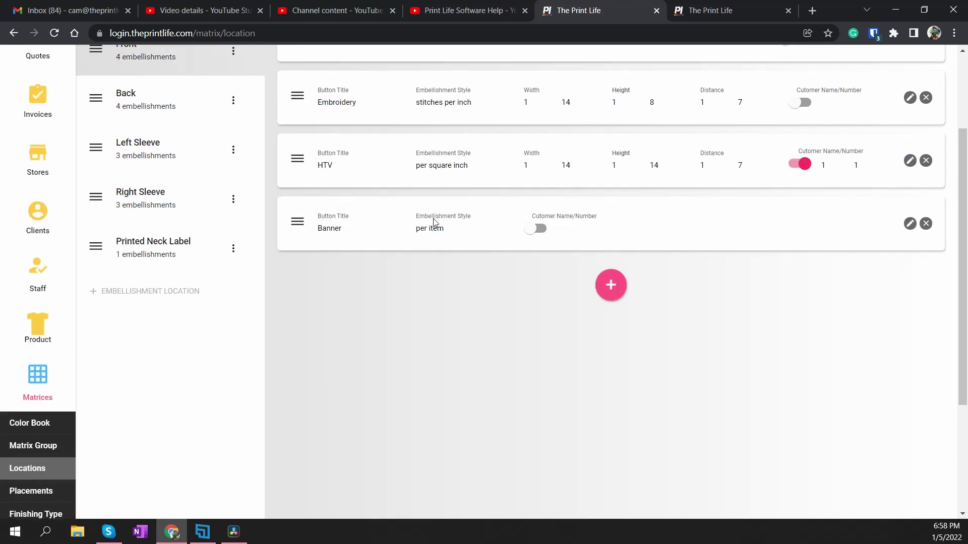
scroll(447, 220, up, 1)
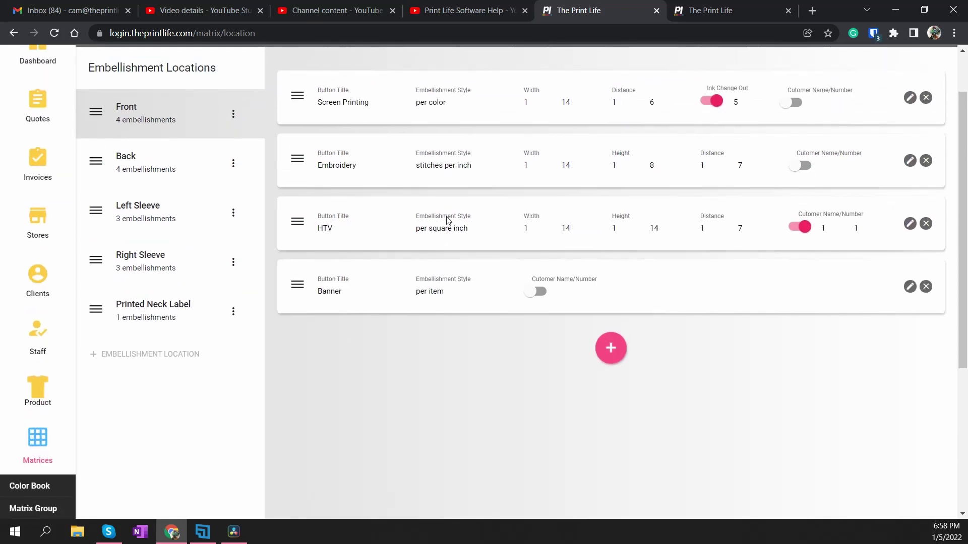
scroll(448, 201, down, 2)
scroll(436, 179, up, 2)
scroll(434, 178, down, 1)
scroll(434, 178, down, 1)
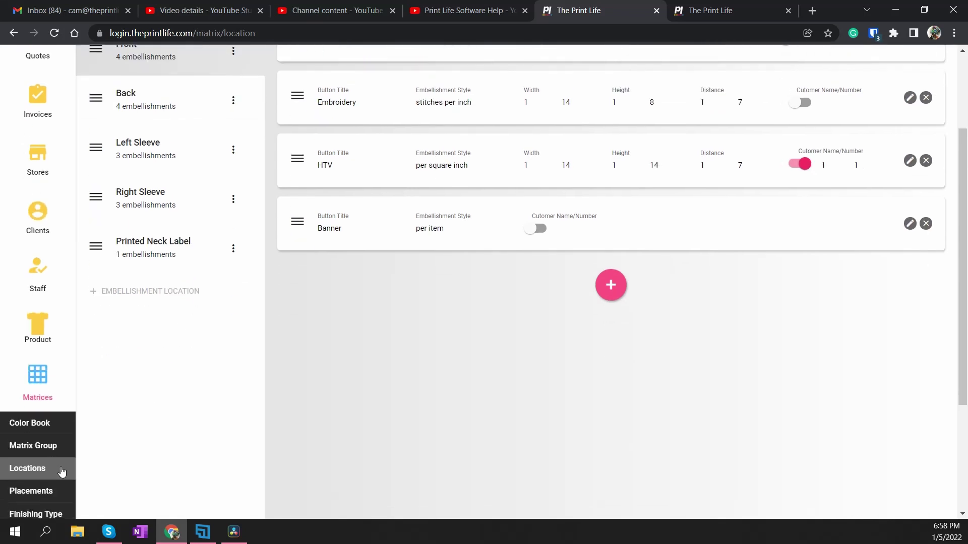
- Open the Front placements and examine the price matrices assigned under Screen Printing, Embroidery, HTV and Banner
click(32, 493)
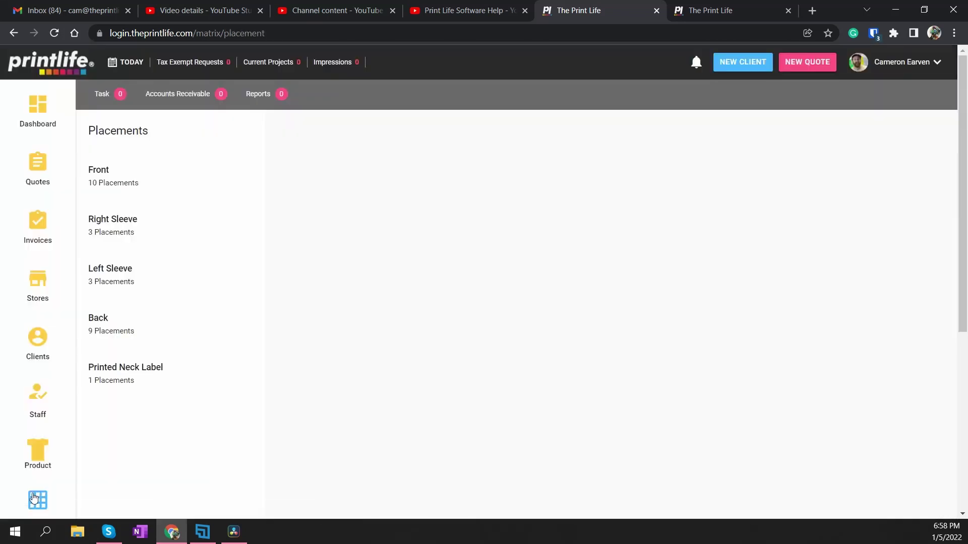
click(134, 178)
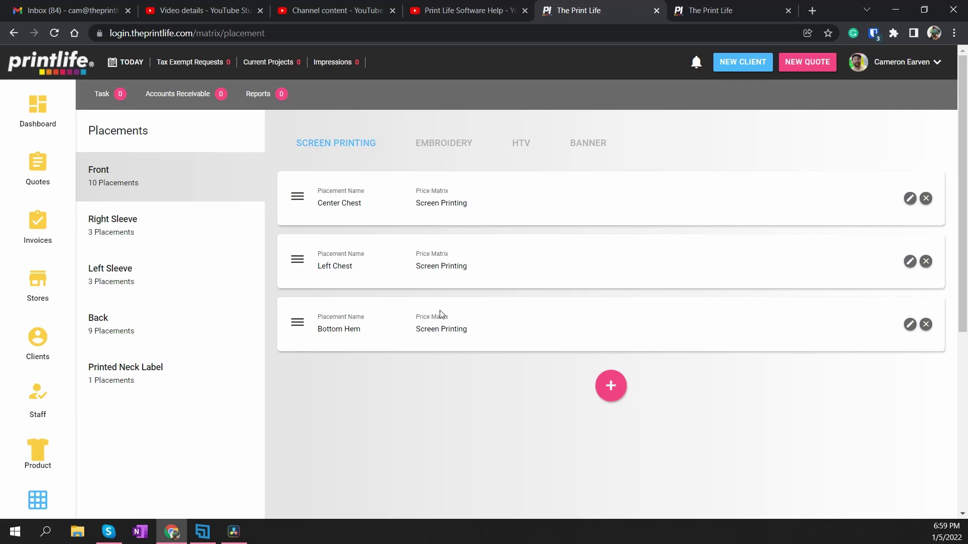
click(444, 145)
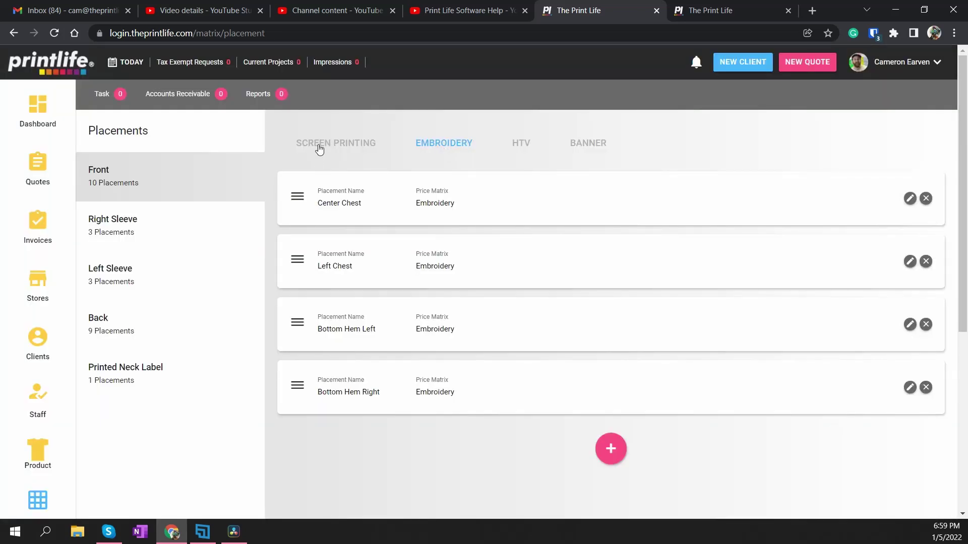
click(318, 147)
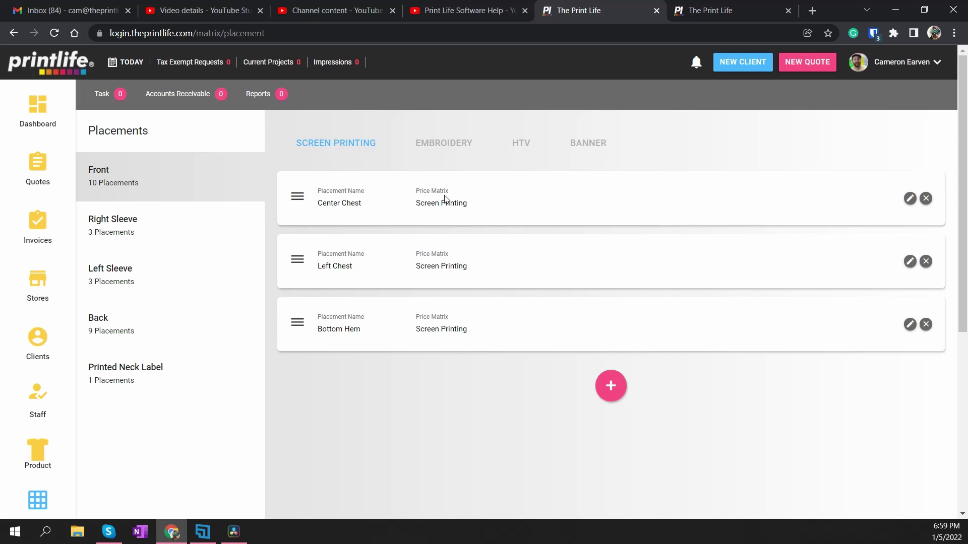
click(445, 146)
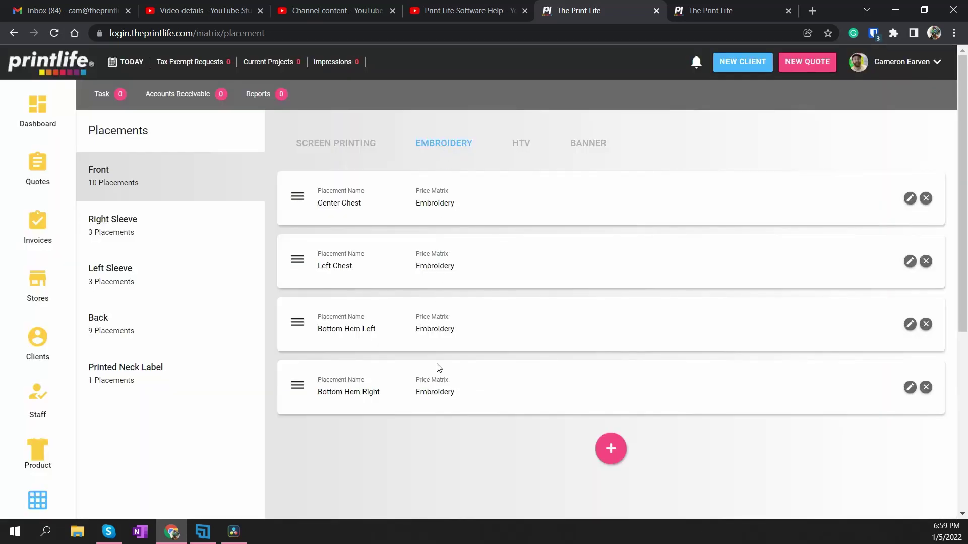
click(518, 147)
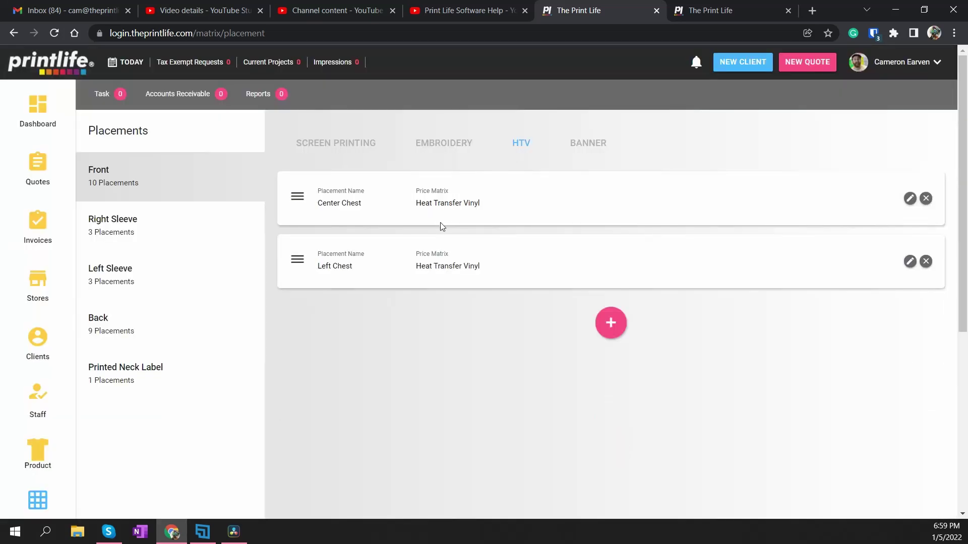
click(594, 142)
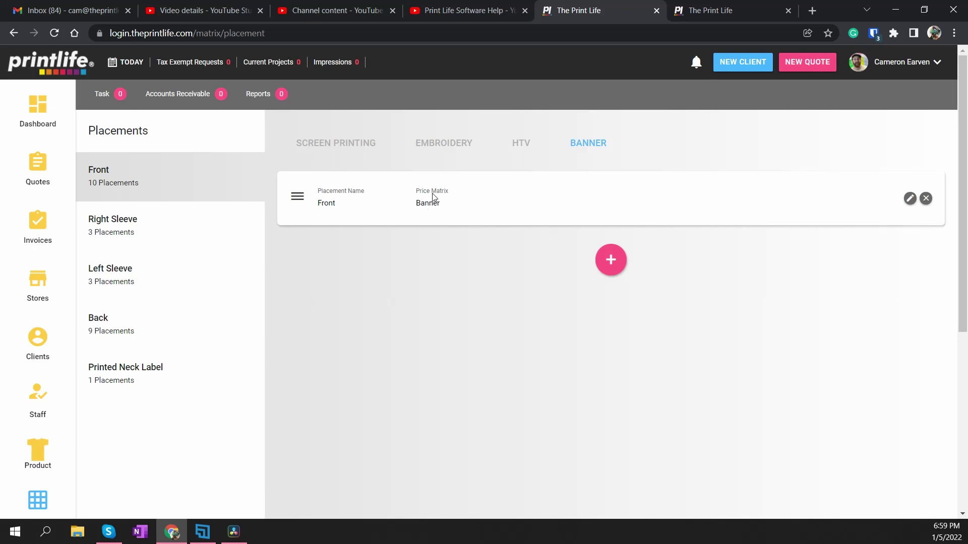
- Open the price matrix groups and look over the list of group names
scroll(141, 343, down, 4)
click(26, 384)
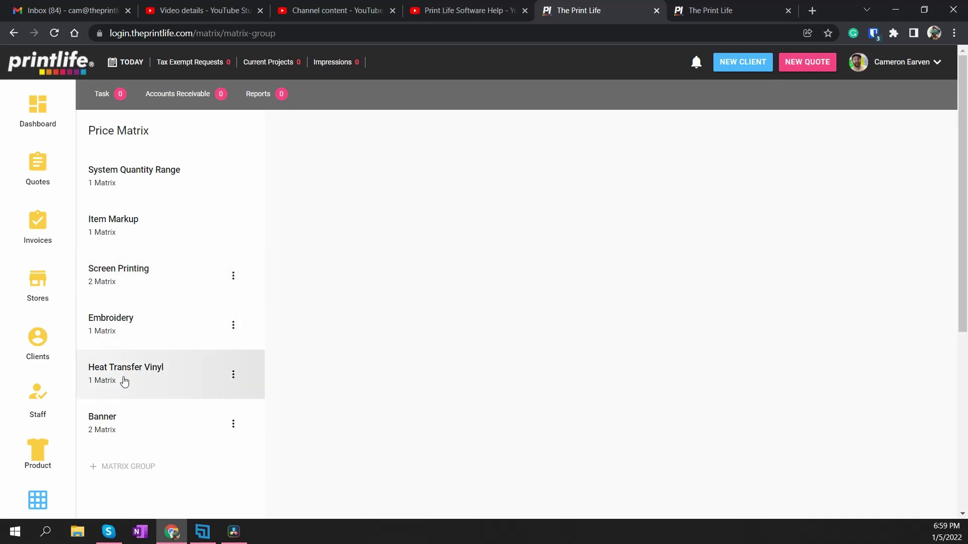
scroll(98, 418, down, 1)
scroll(97, 408, down, 3)
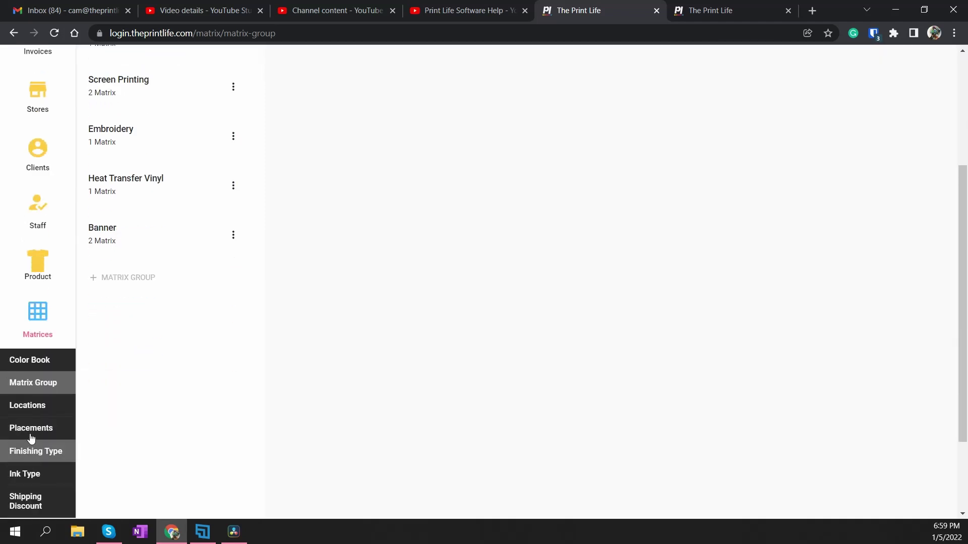
- Return to the Front placements and check the price matrices assigned under Embroidery and HTV
click(30, 431)
click(128, 168)
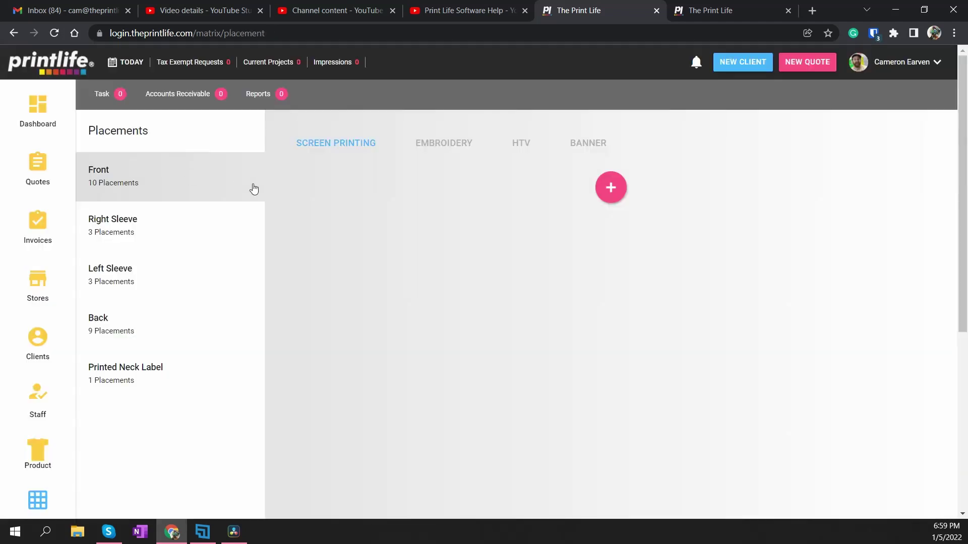
click(449, 146)
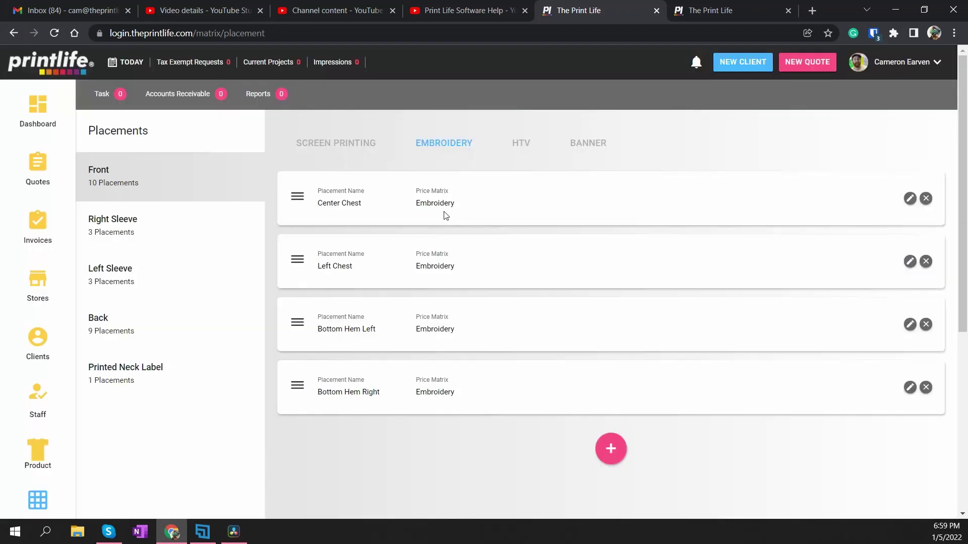
click(524, 146)
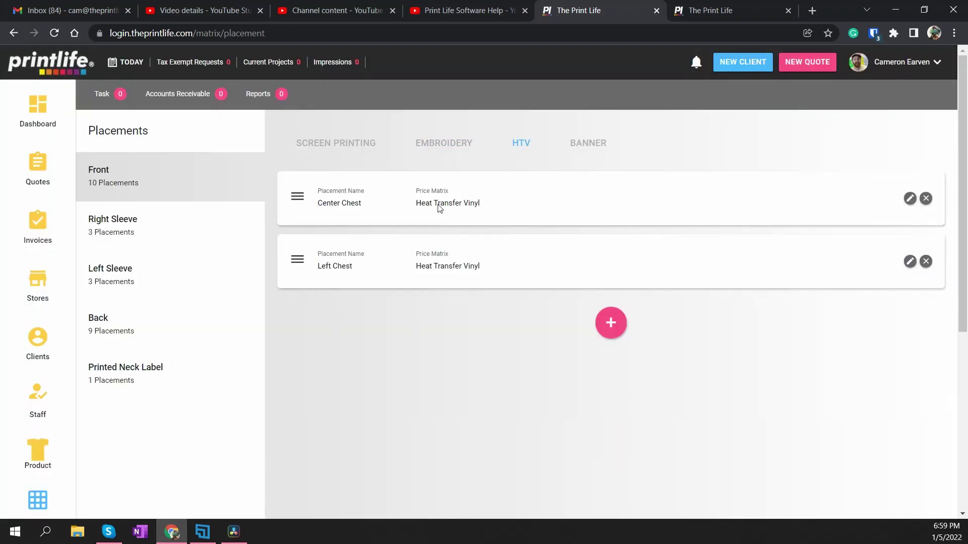
- Check the price matrix assigned to the Front location's Banner placement and look over the list of locations
click(605, 146)
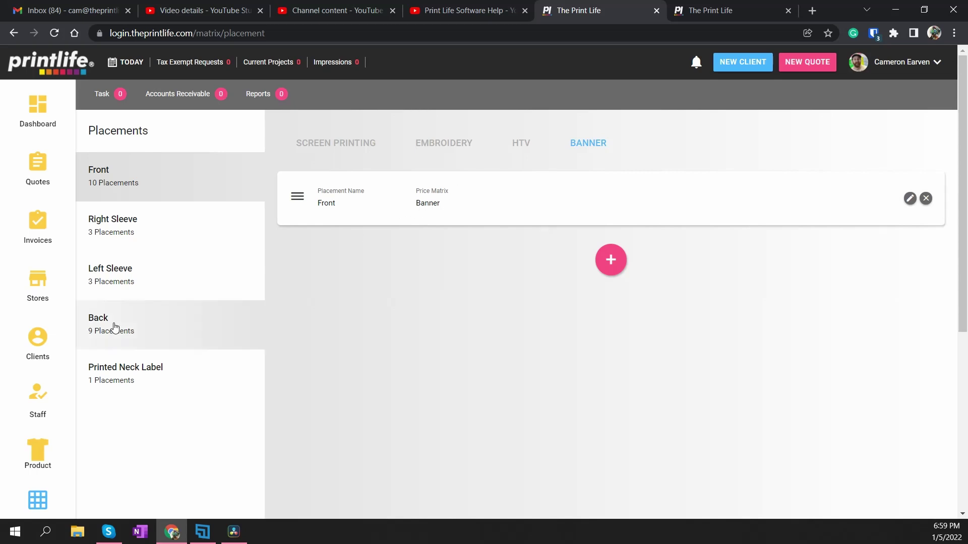
scroll(114, 323, down, 5)
scroll(458, 279, up, 5)
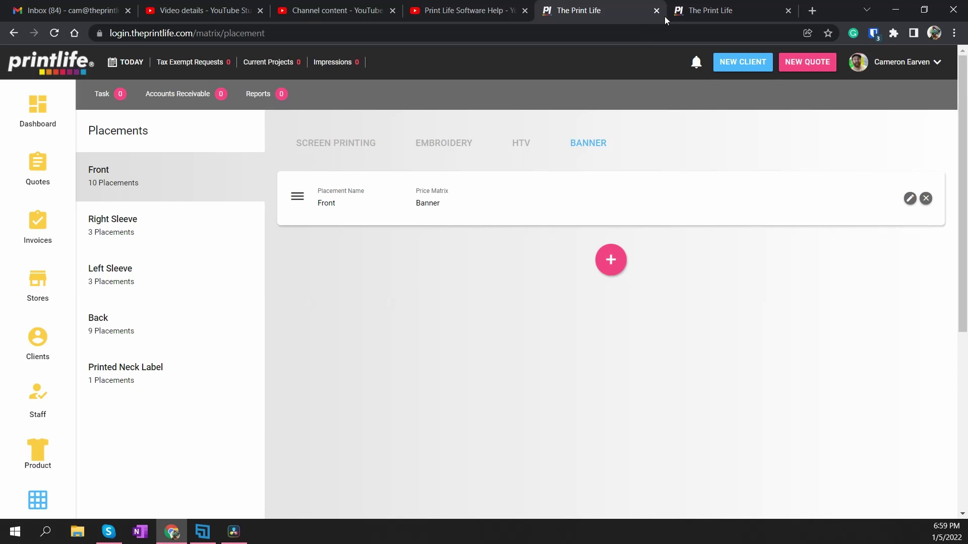
- Review the print specs in the open quote, comparing the embellishment options and placements of the Front and Back impressions
click(696, 14)
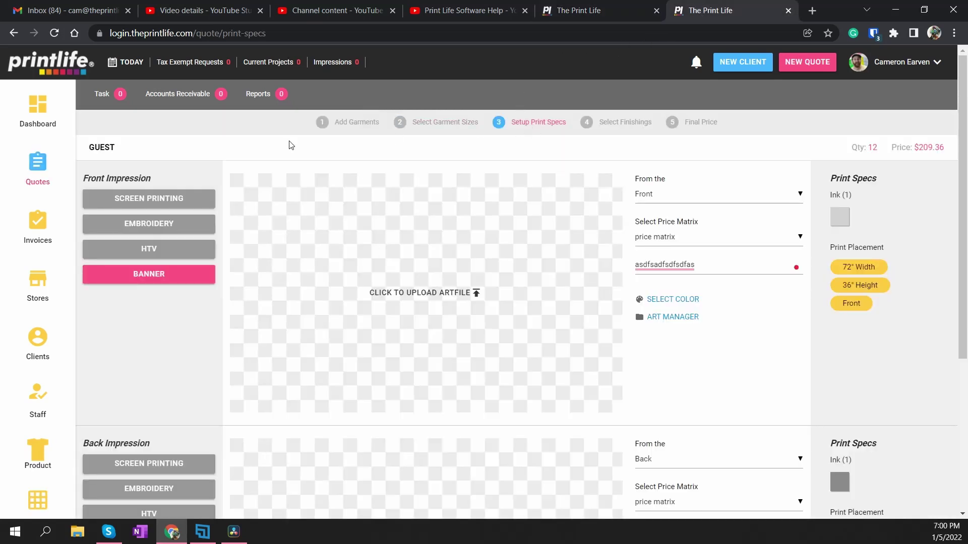
scroll(545, 158, down, 5)
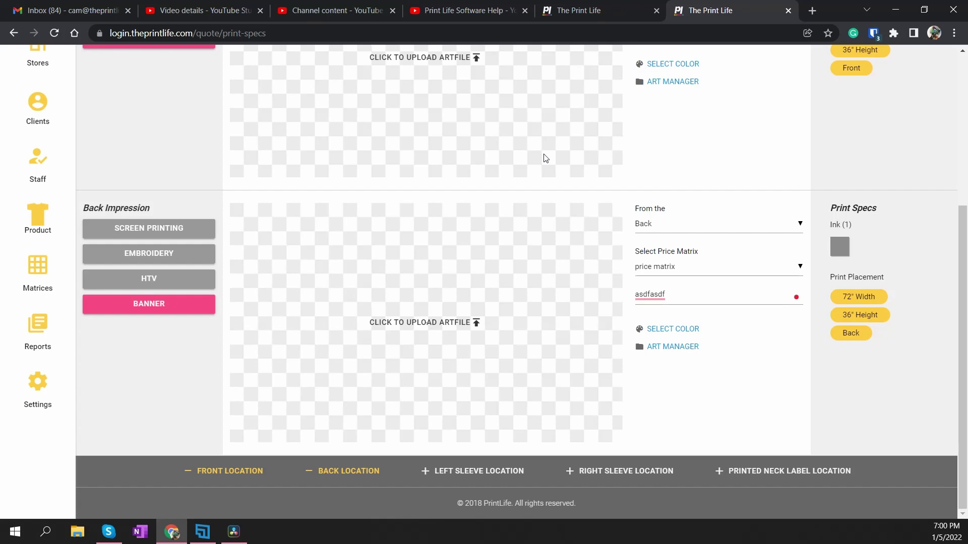
scroll(439, 202, up, 5)
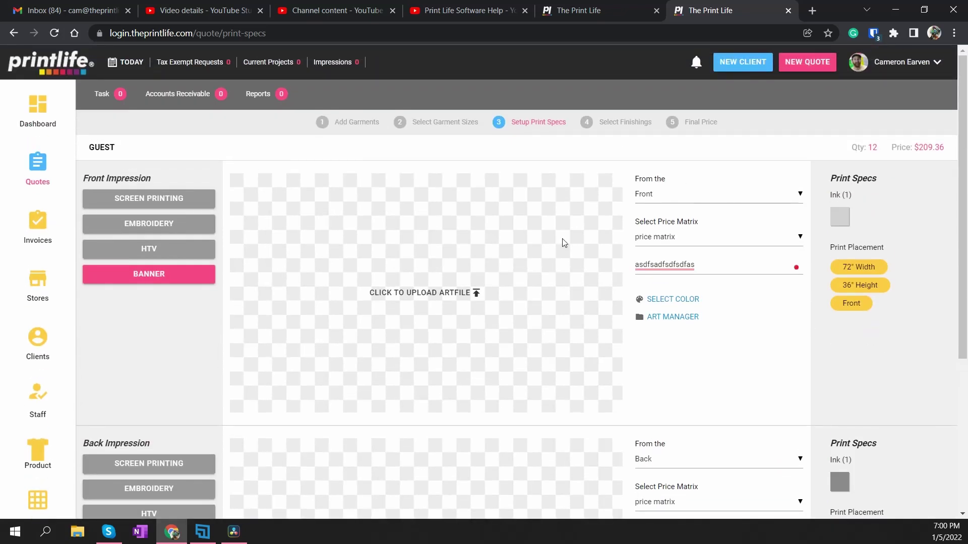
scroll(453, 251, down, 5)
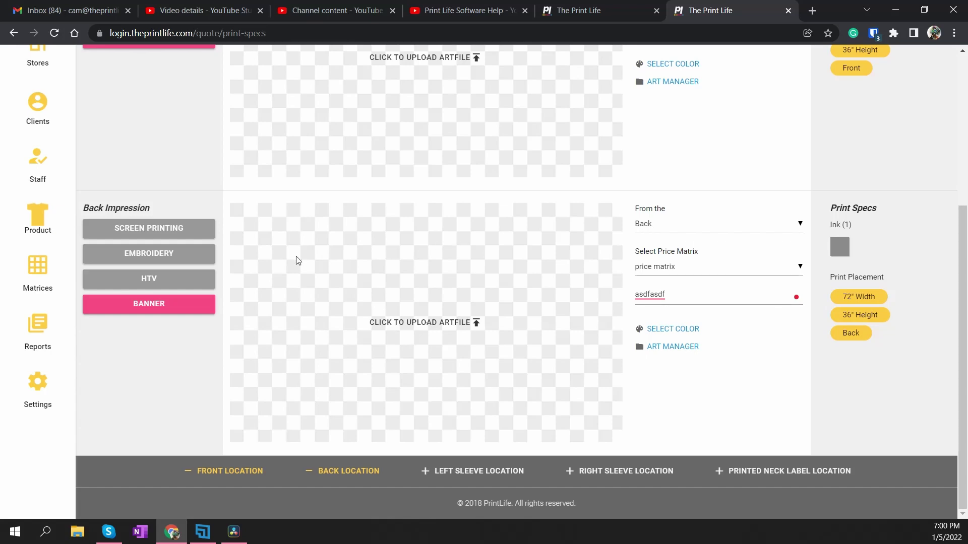
scroll(384, 224, up, 3)
scroll(384, 225, down, 1)
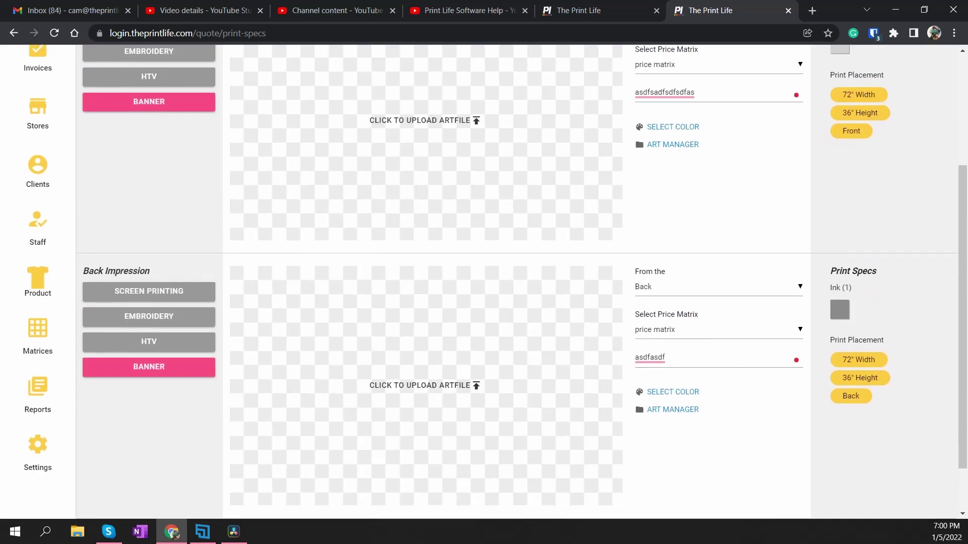
- Open the matrices' finishing types and examine the item price tables for Fold and Bag and Reflective ink
click(592, 14)
scroll(200, 223, down, 5)
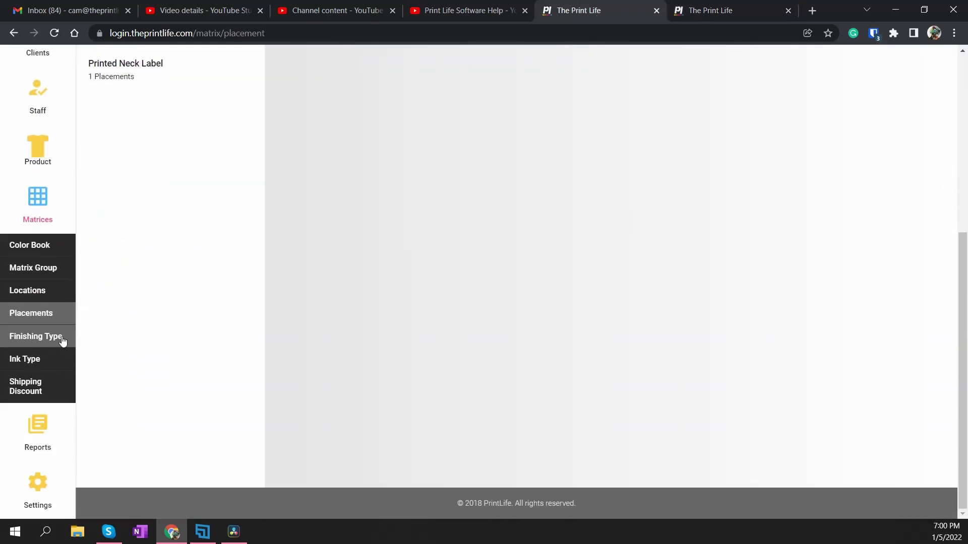
click(61, 339)
click(144, 178)
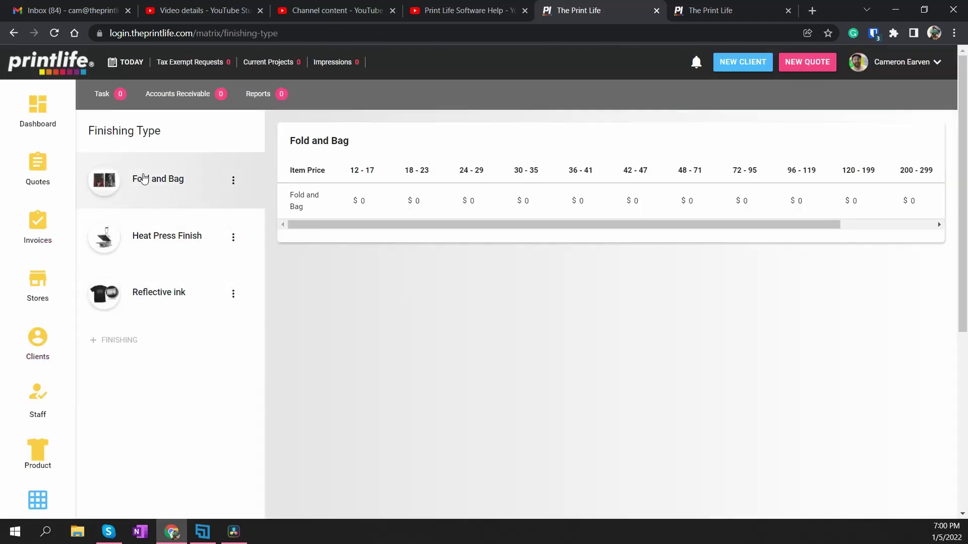
scroll(438, 227, right, 1)
scroll(423, 229, left, 1)
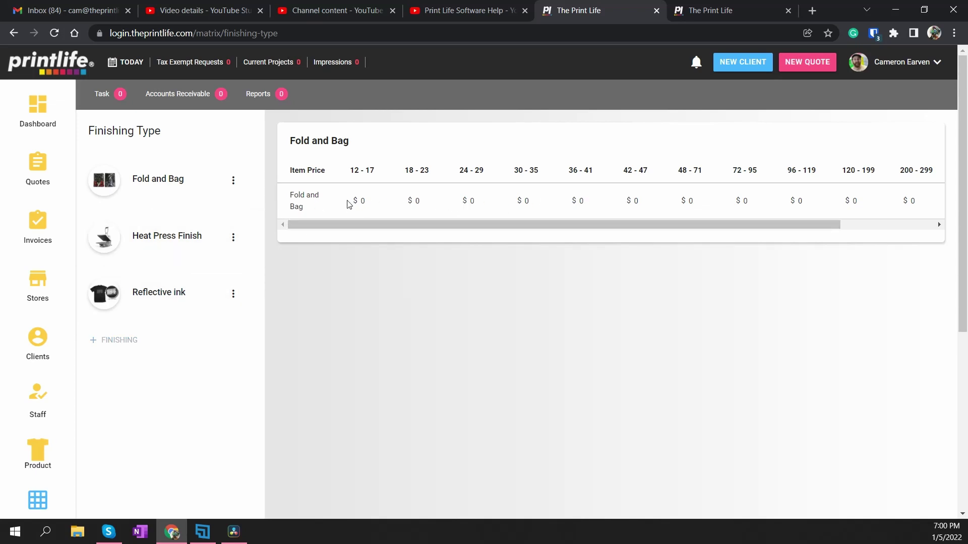
click(145, 293)
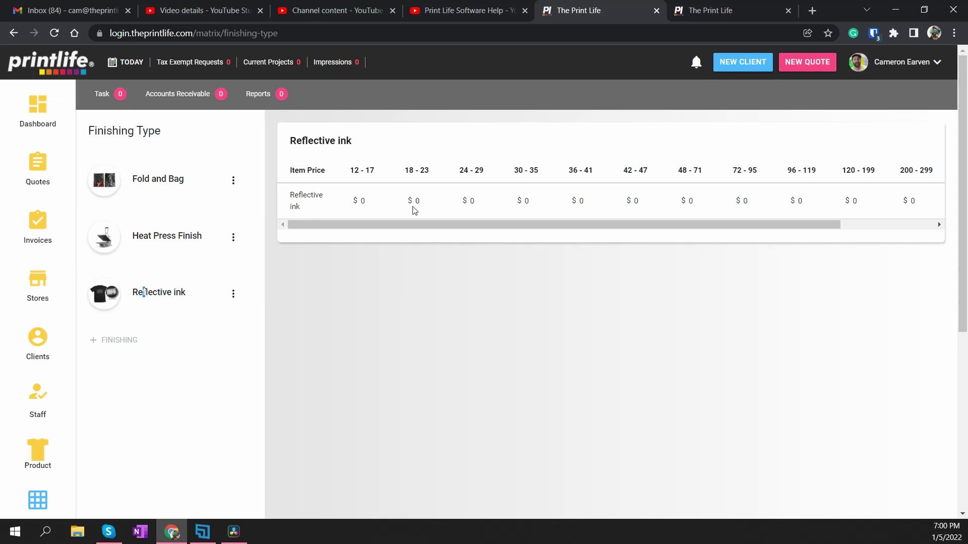
- Open the ink type management list and compare it with the quote's print specs and finishings stages
scroll(86, 266, down, 5)
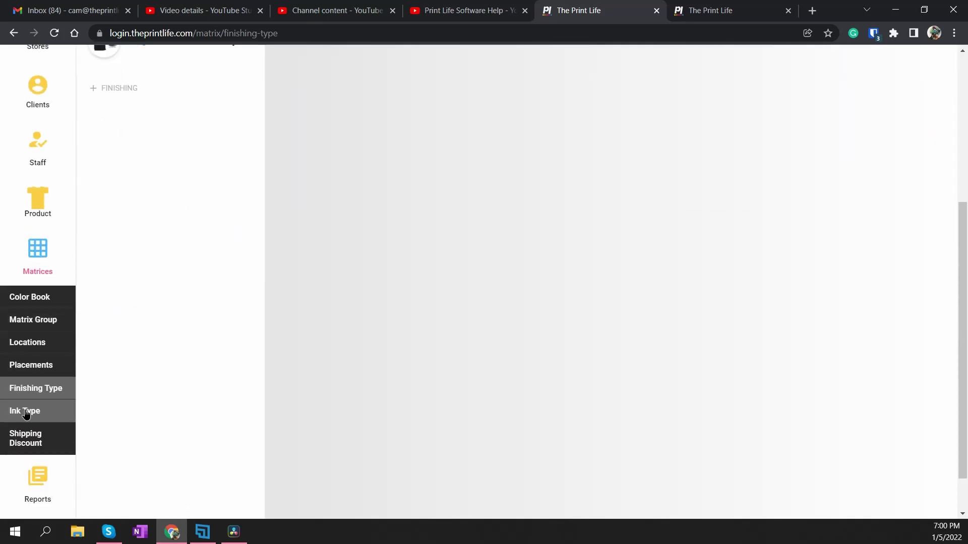
click(26, 414)
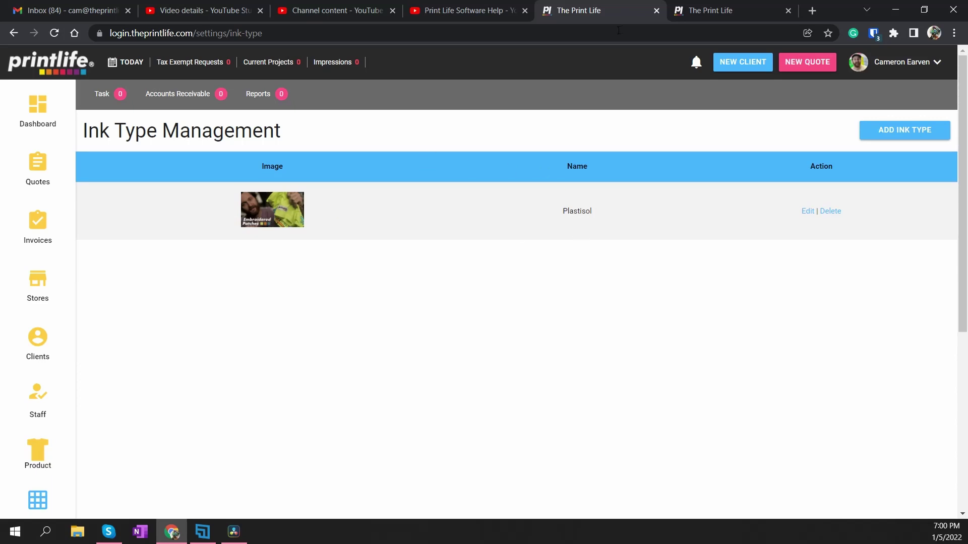
click(722, 10)
scroll(536, 151, up, 4)
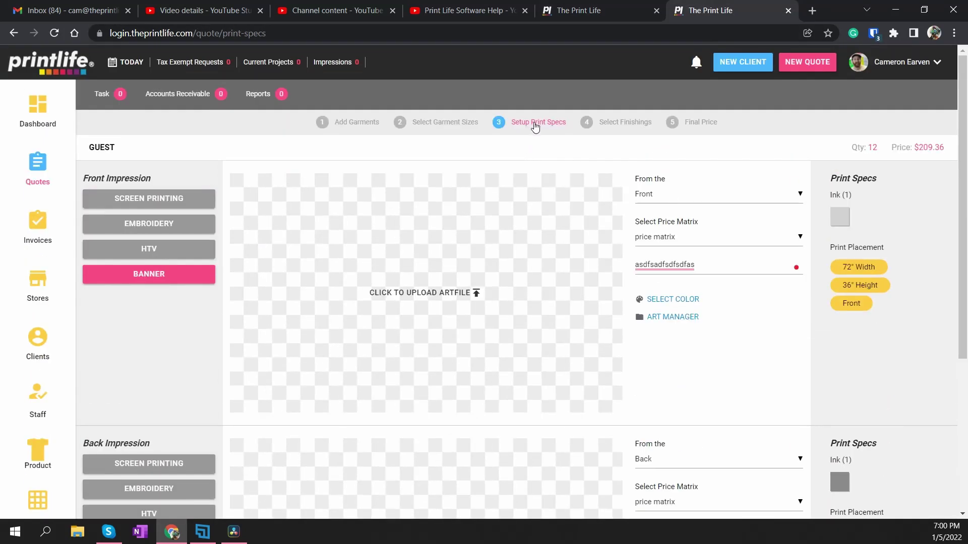
click(586, 12)
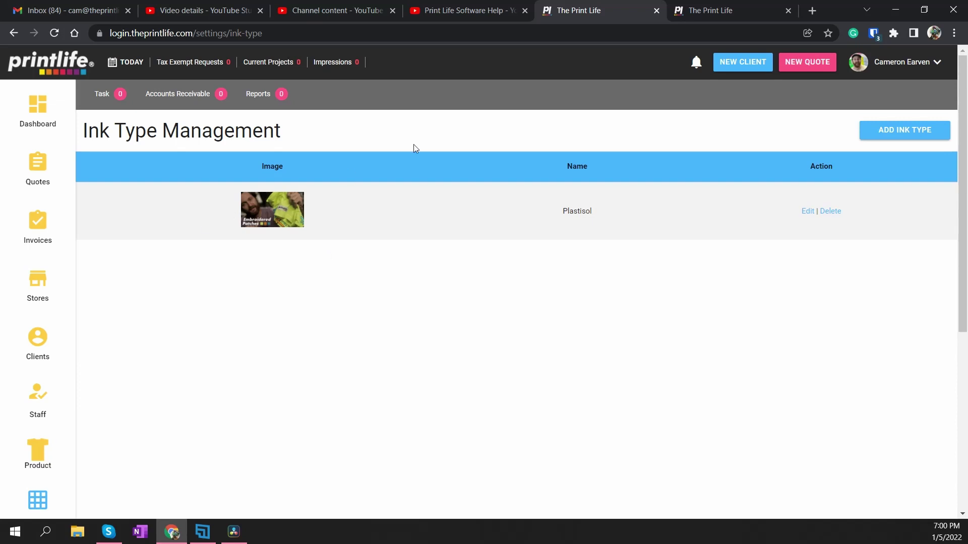
click(712, 11)
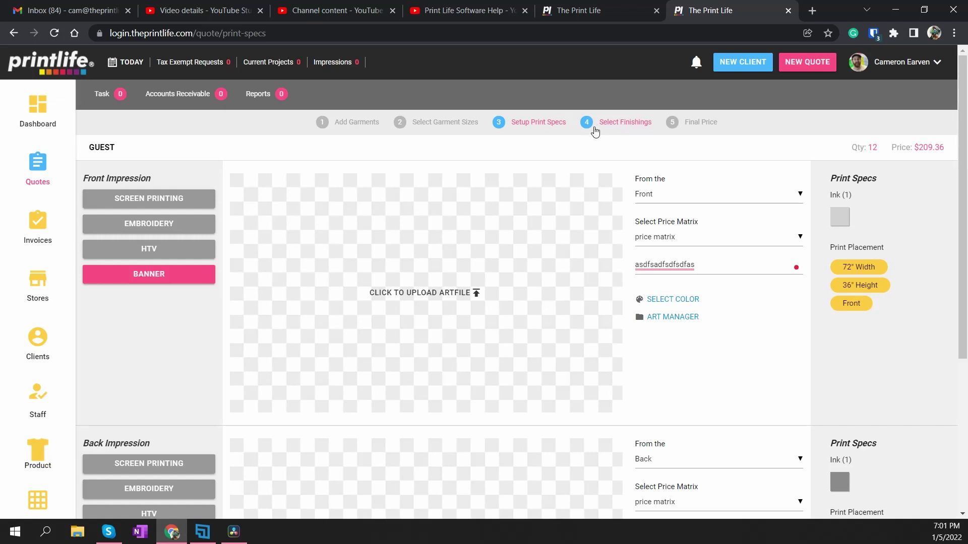
click(596, 15)
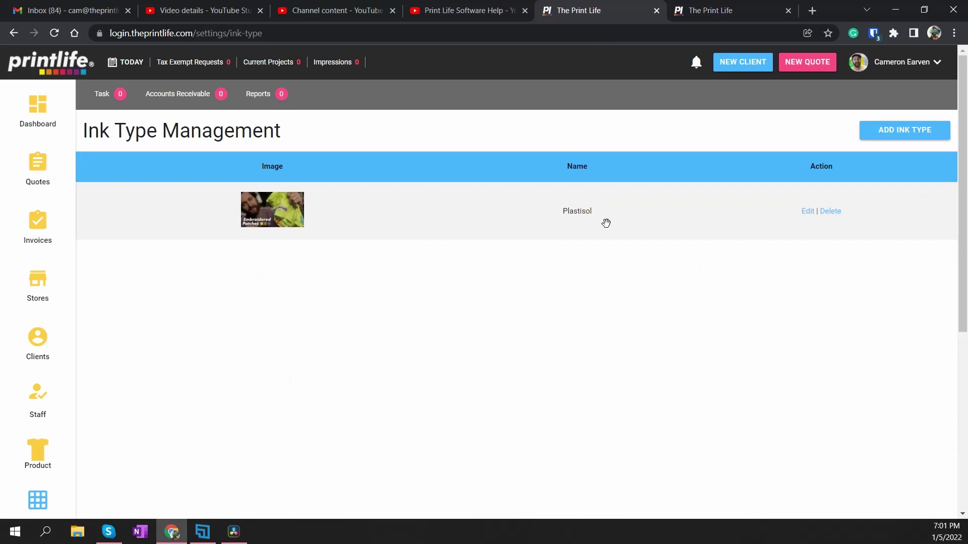
- Open the shipping discount matrix and examine the box counts, dimensions and discounts for each print quantity range
scroll(15, 400, down, 6)
click(15, 398)
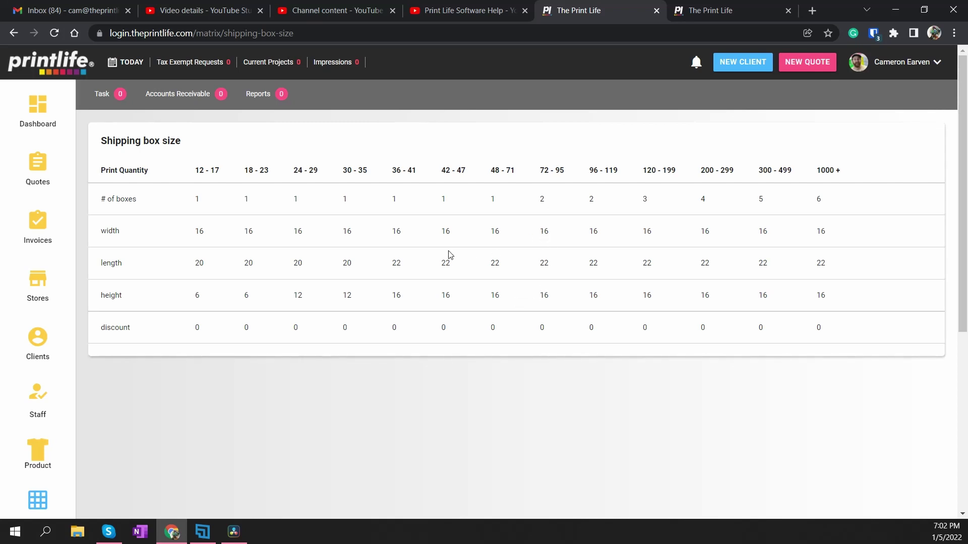
scroll(450, 255, down, 3)
scroll(433, 252, down, 3)
scroll(441, 251, up, 2)
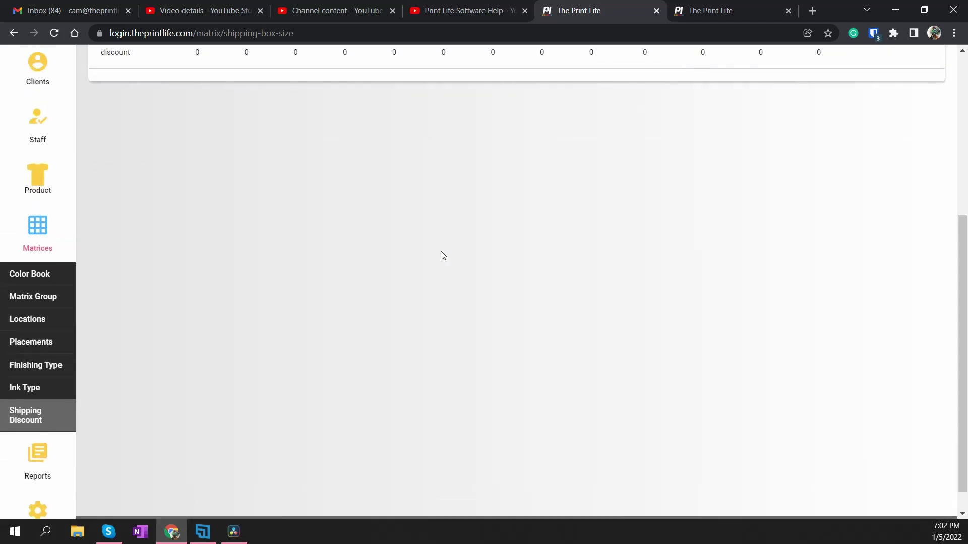
scroll(442, 254, down, 1)
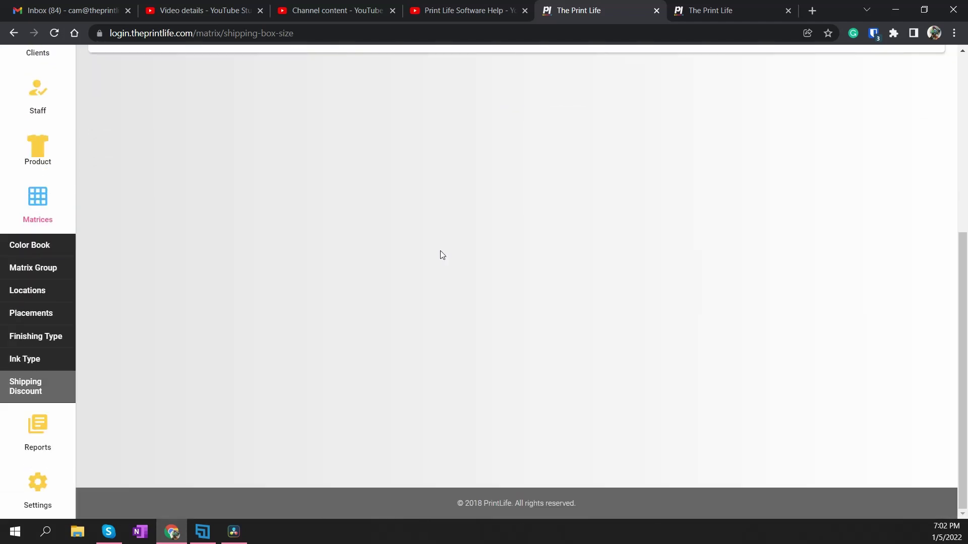